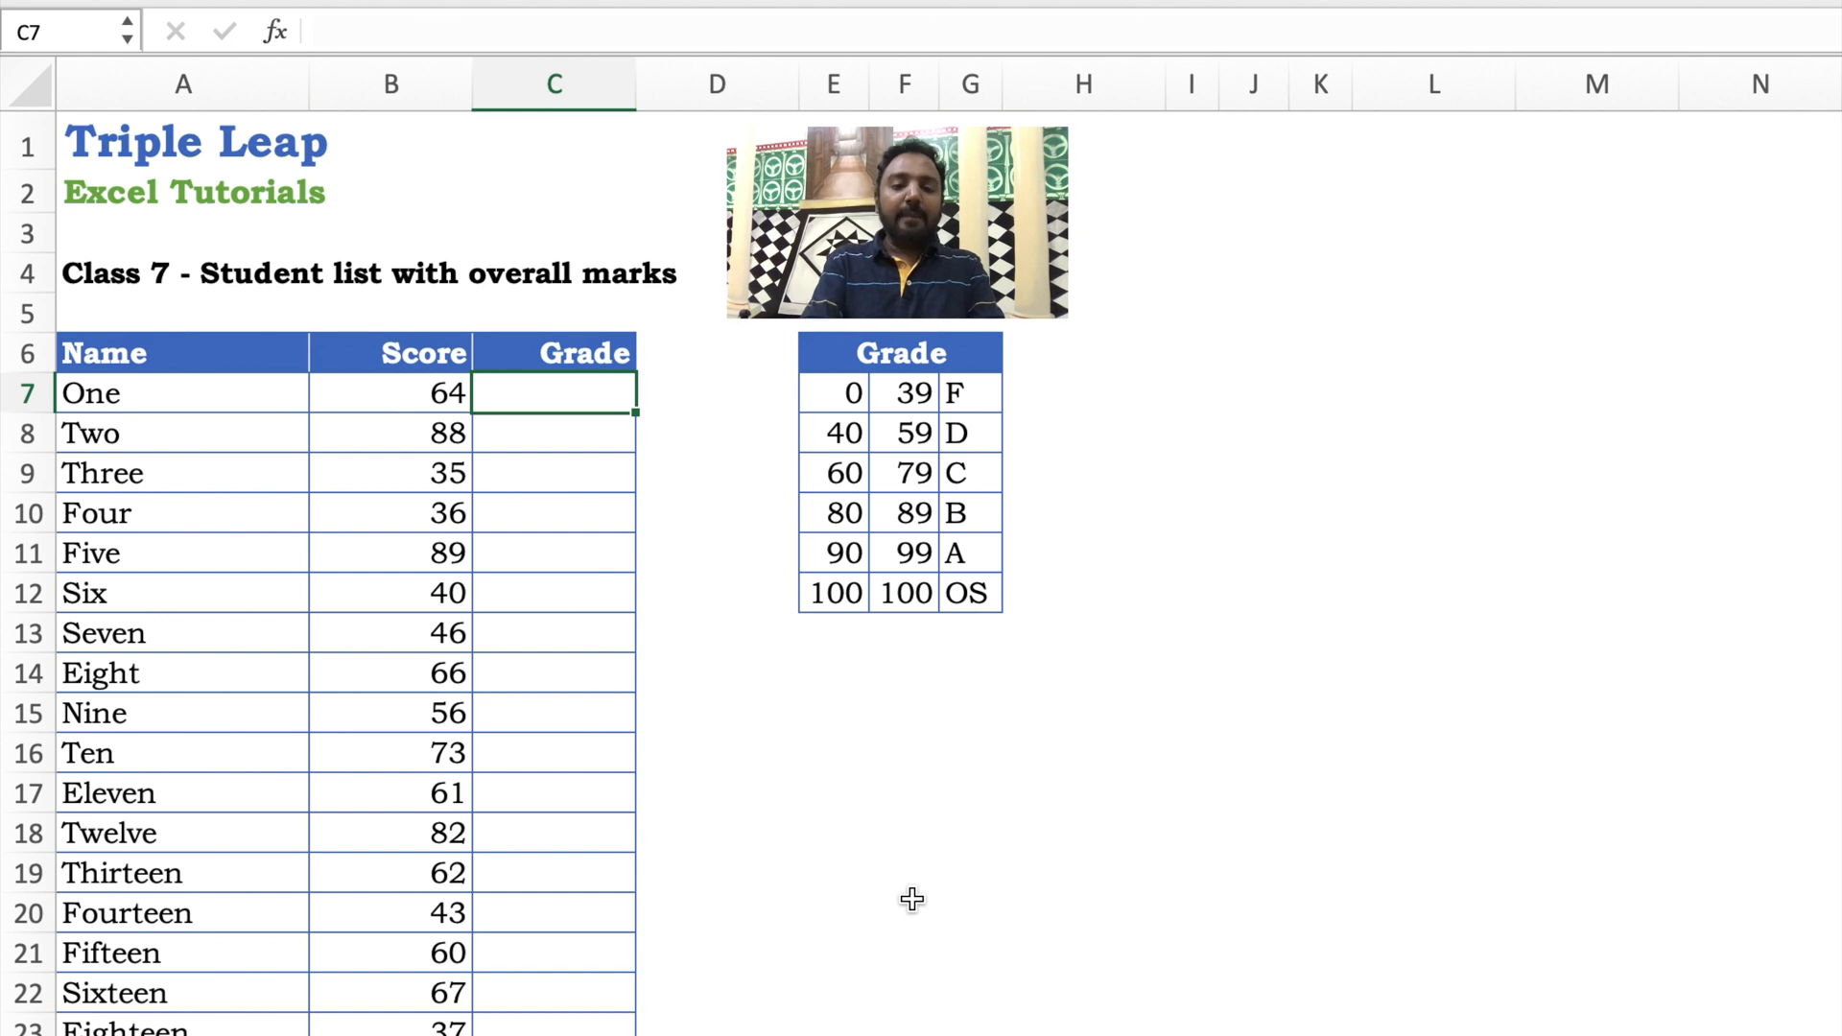
Step: Start an IFS formula in C7 whose first test, B7=E12, returns the grade in G12
text(=if)
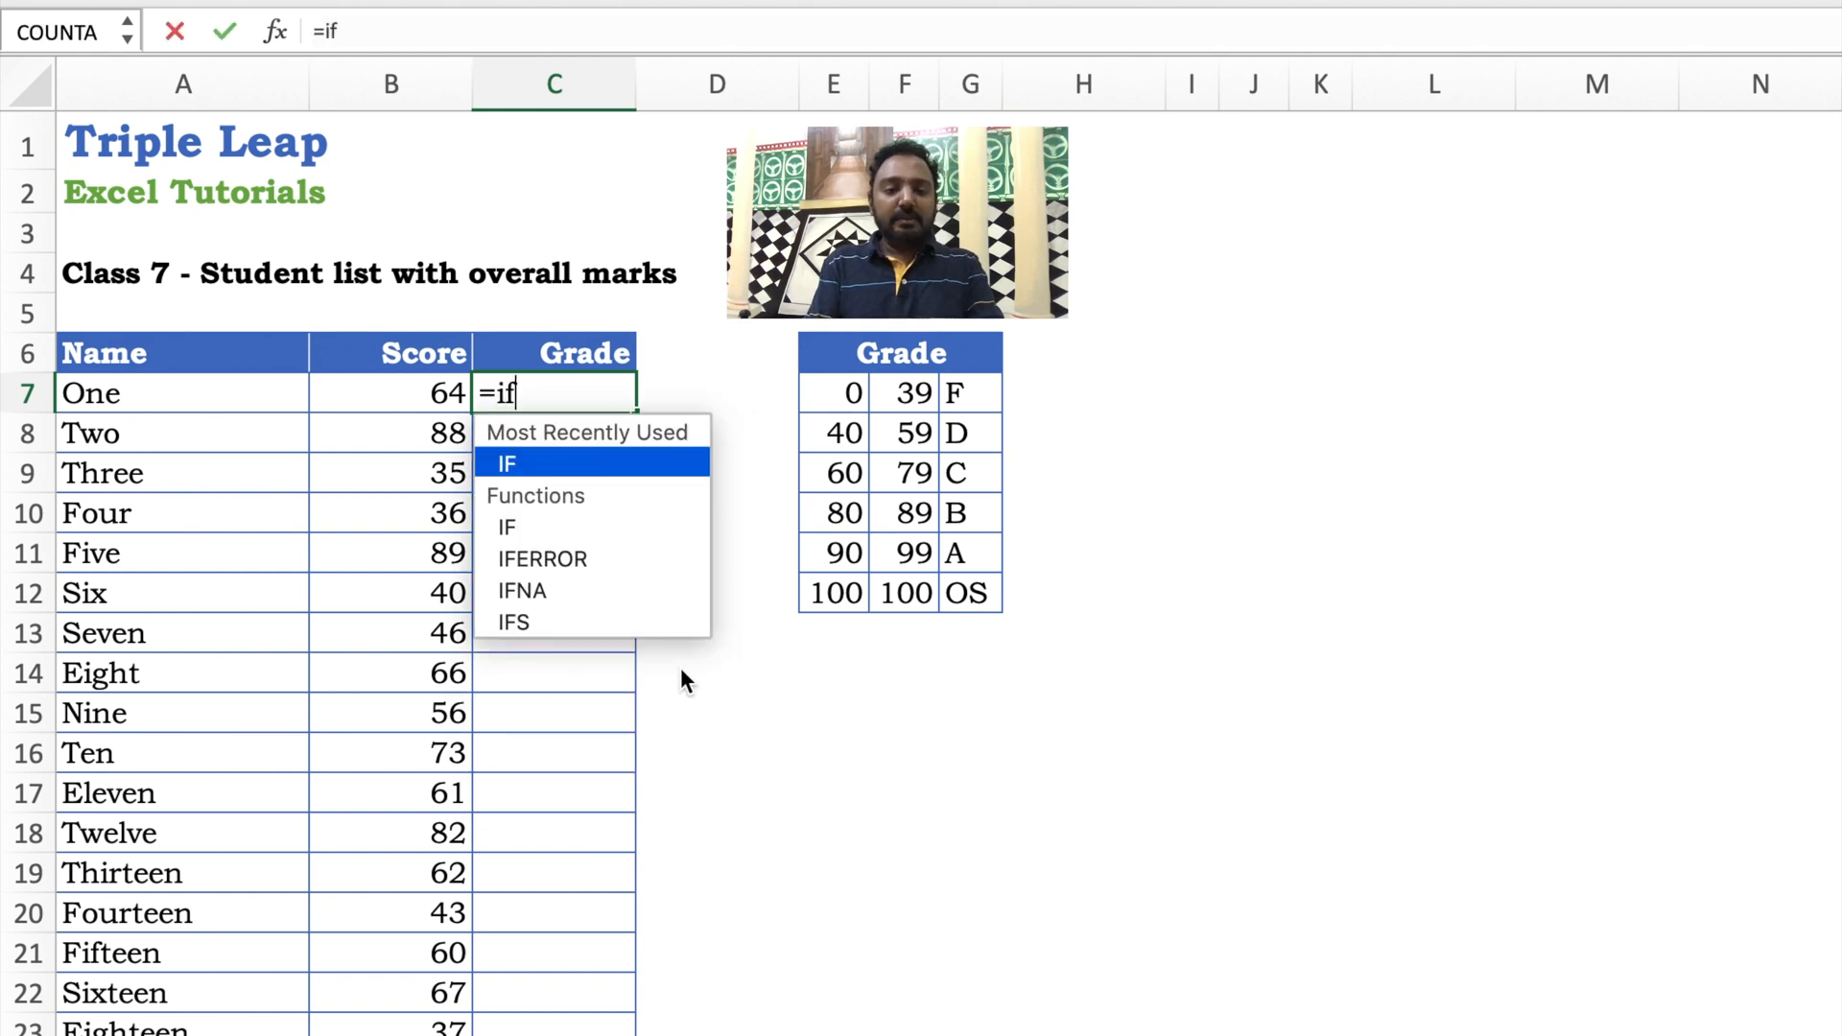
text(s()
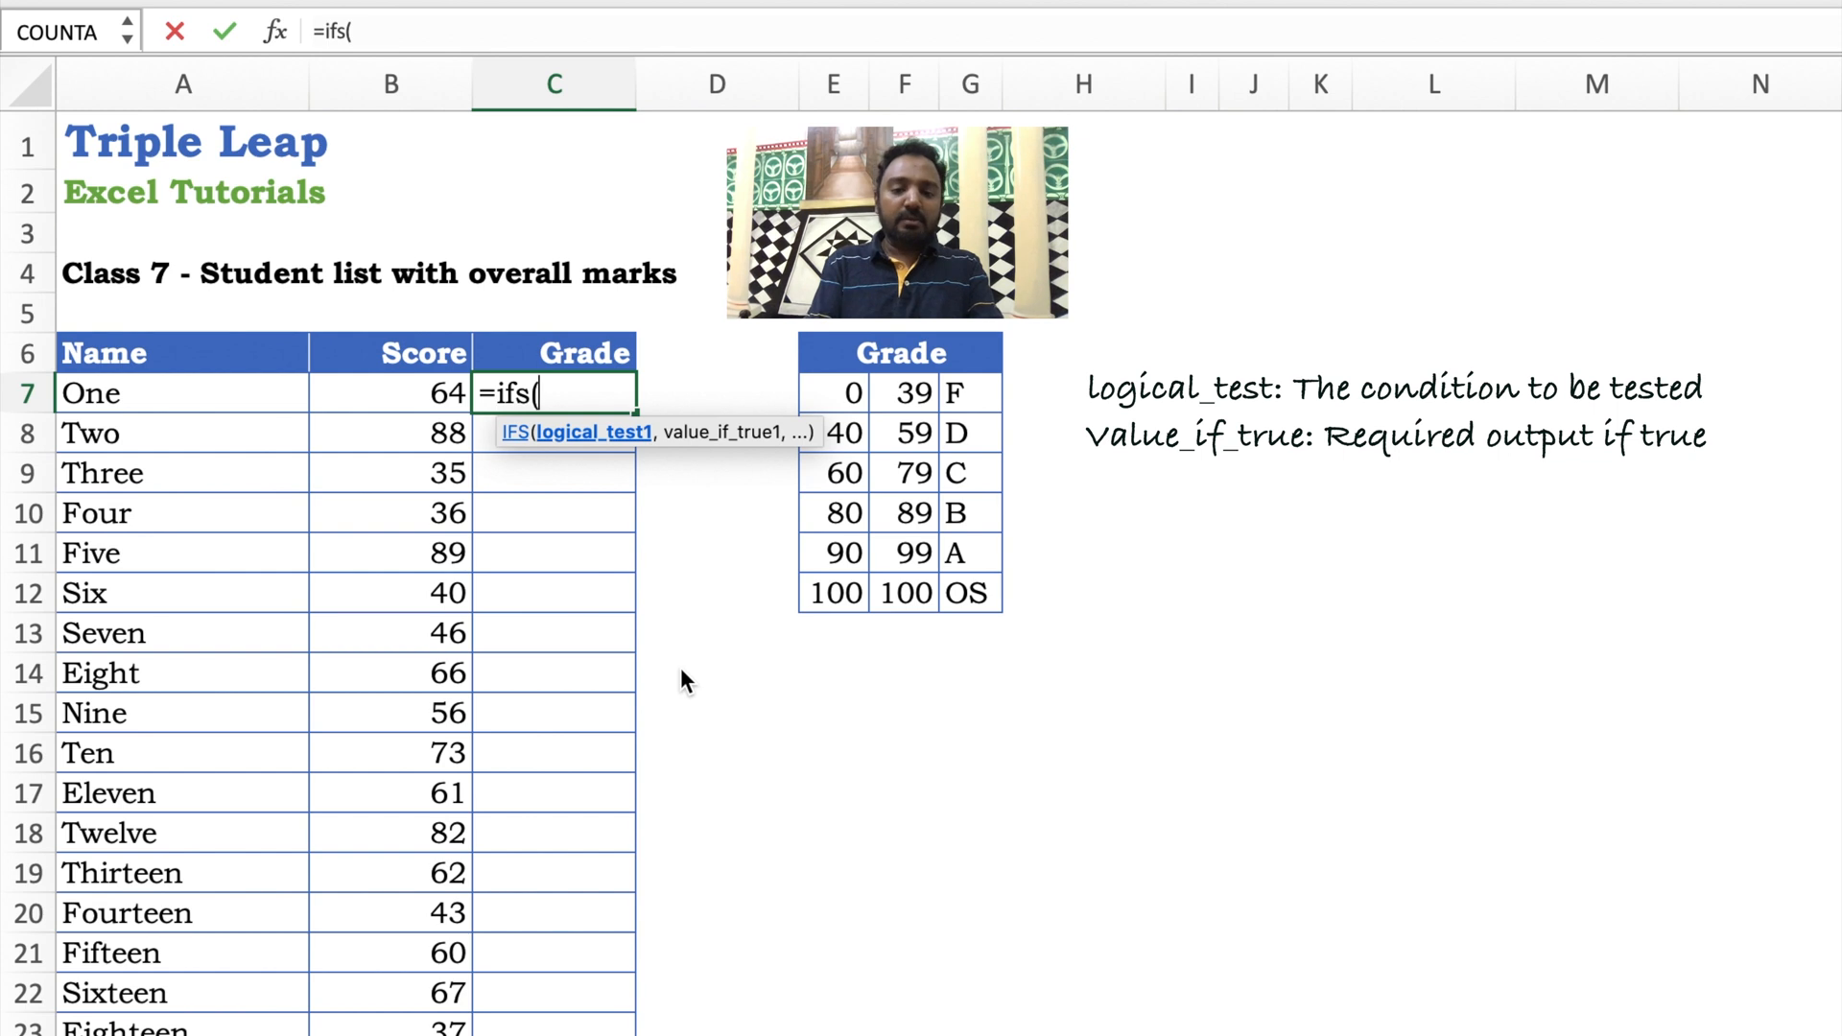
key(Left)
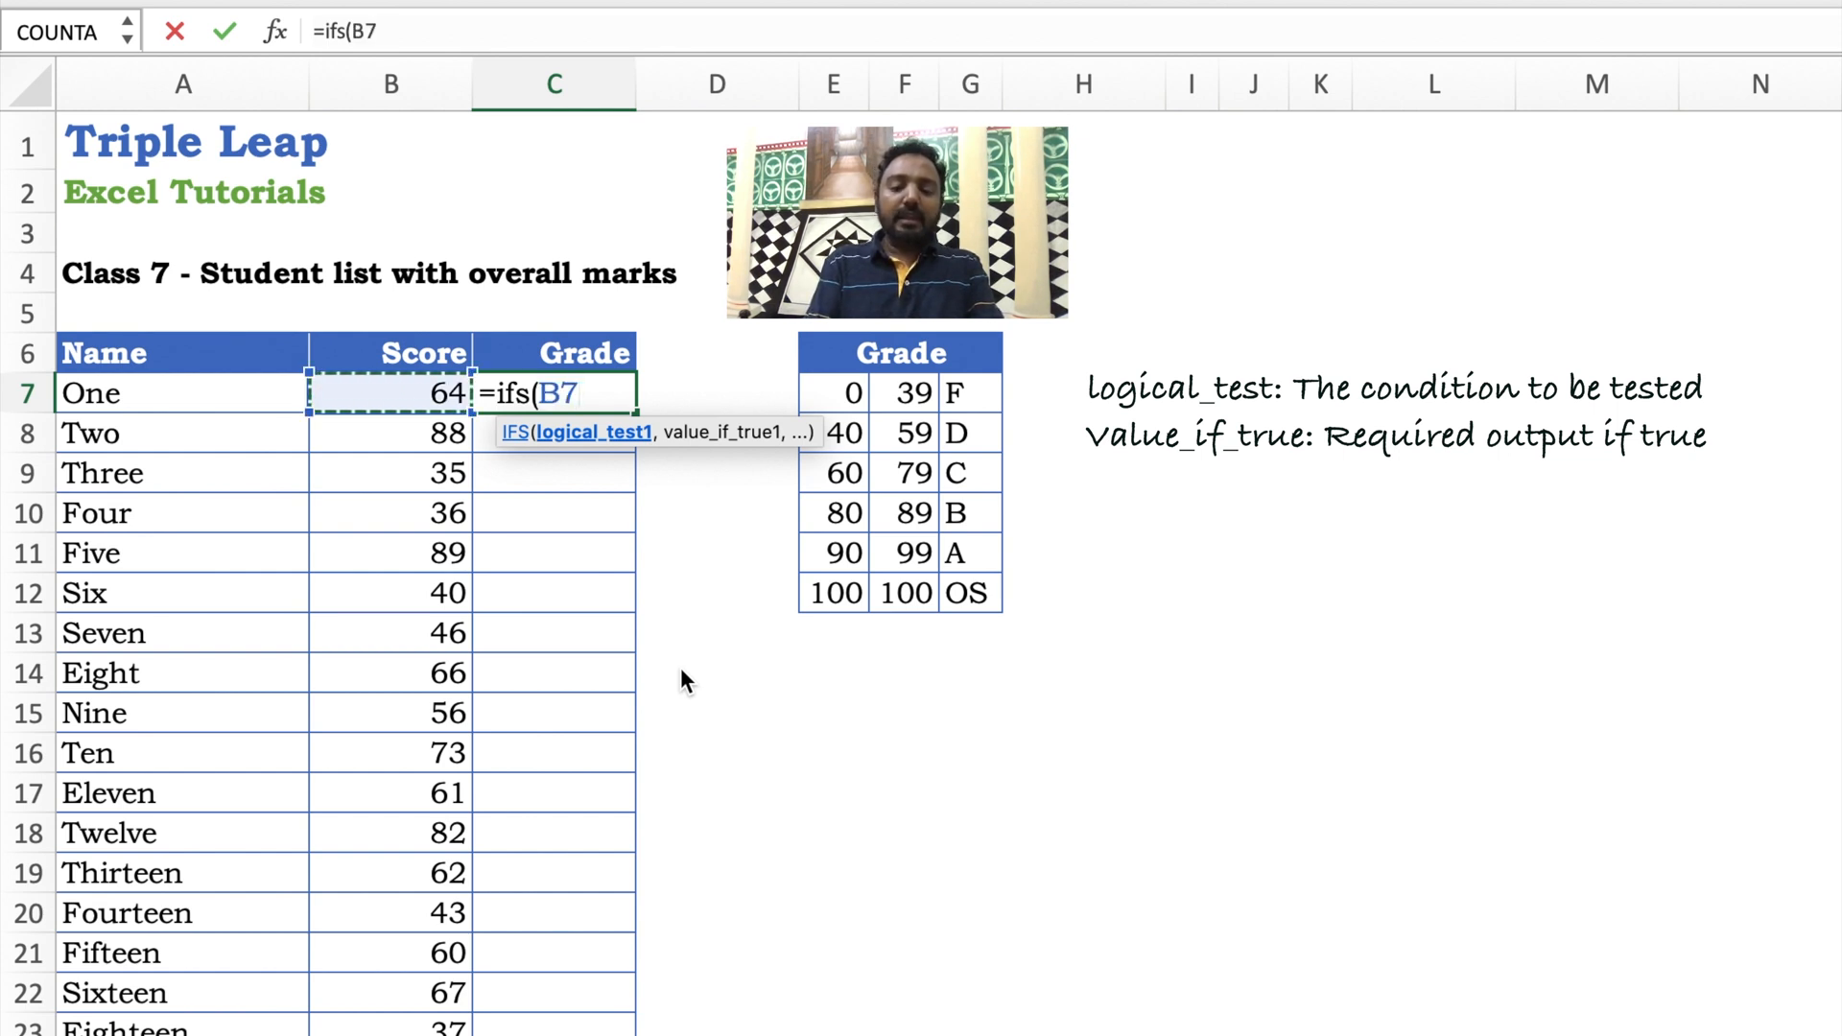
text(=)
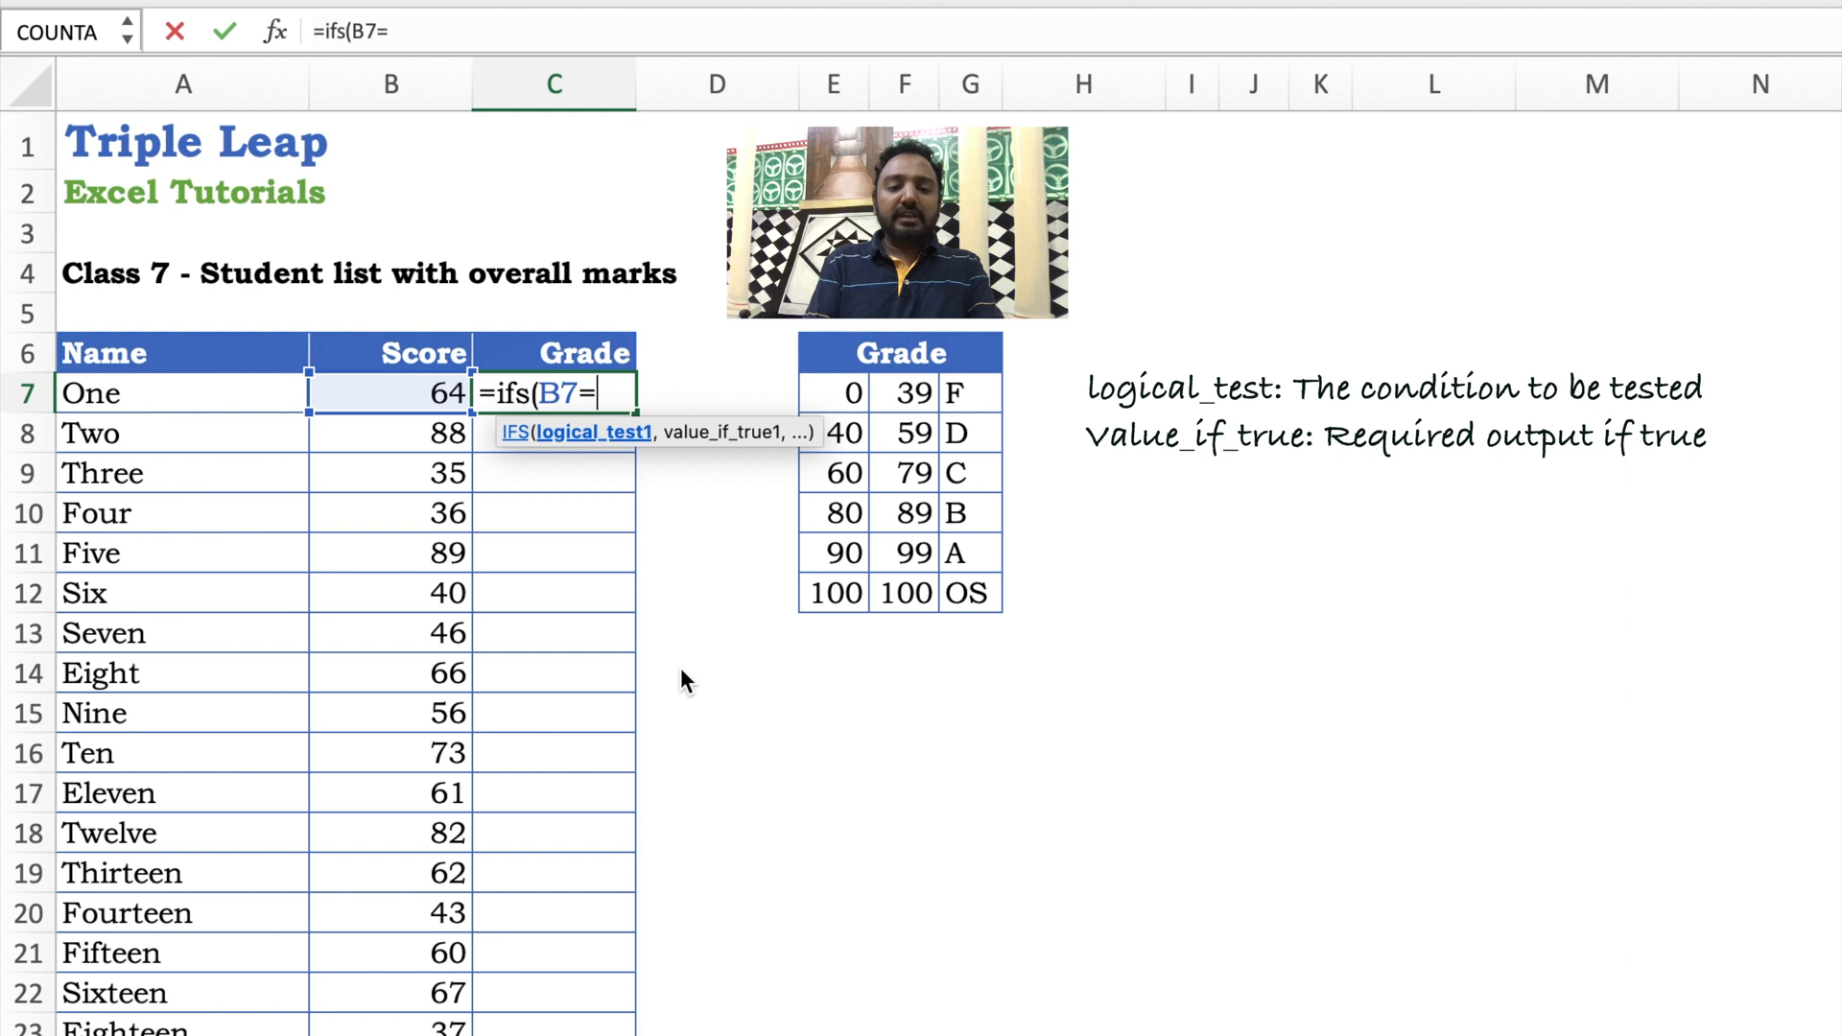
click(831, 595)
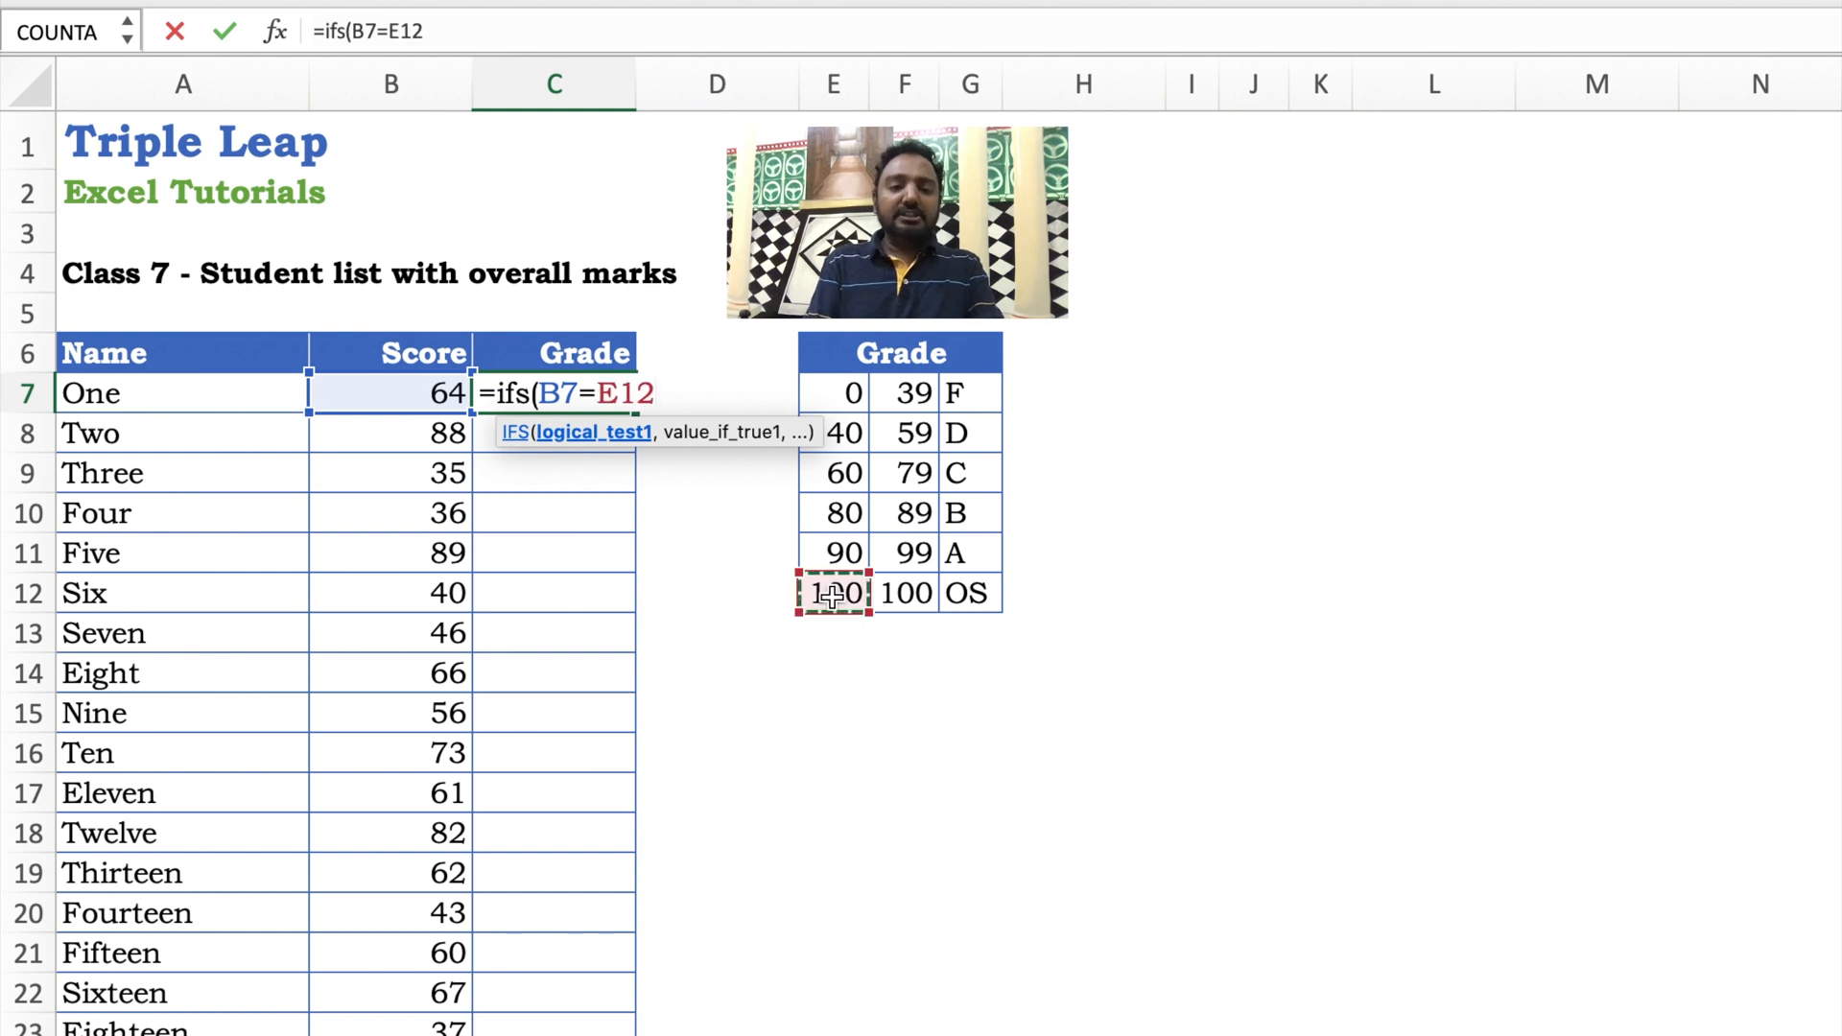
text(,)
click(981, 590)
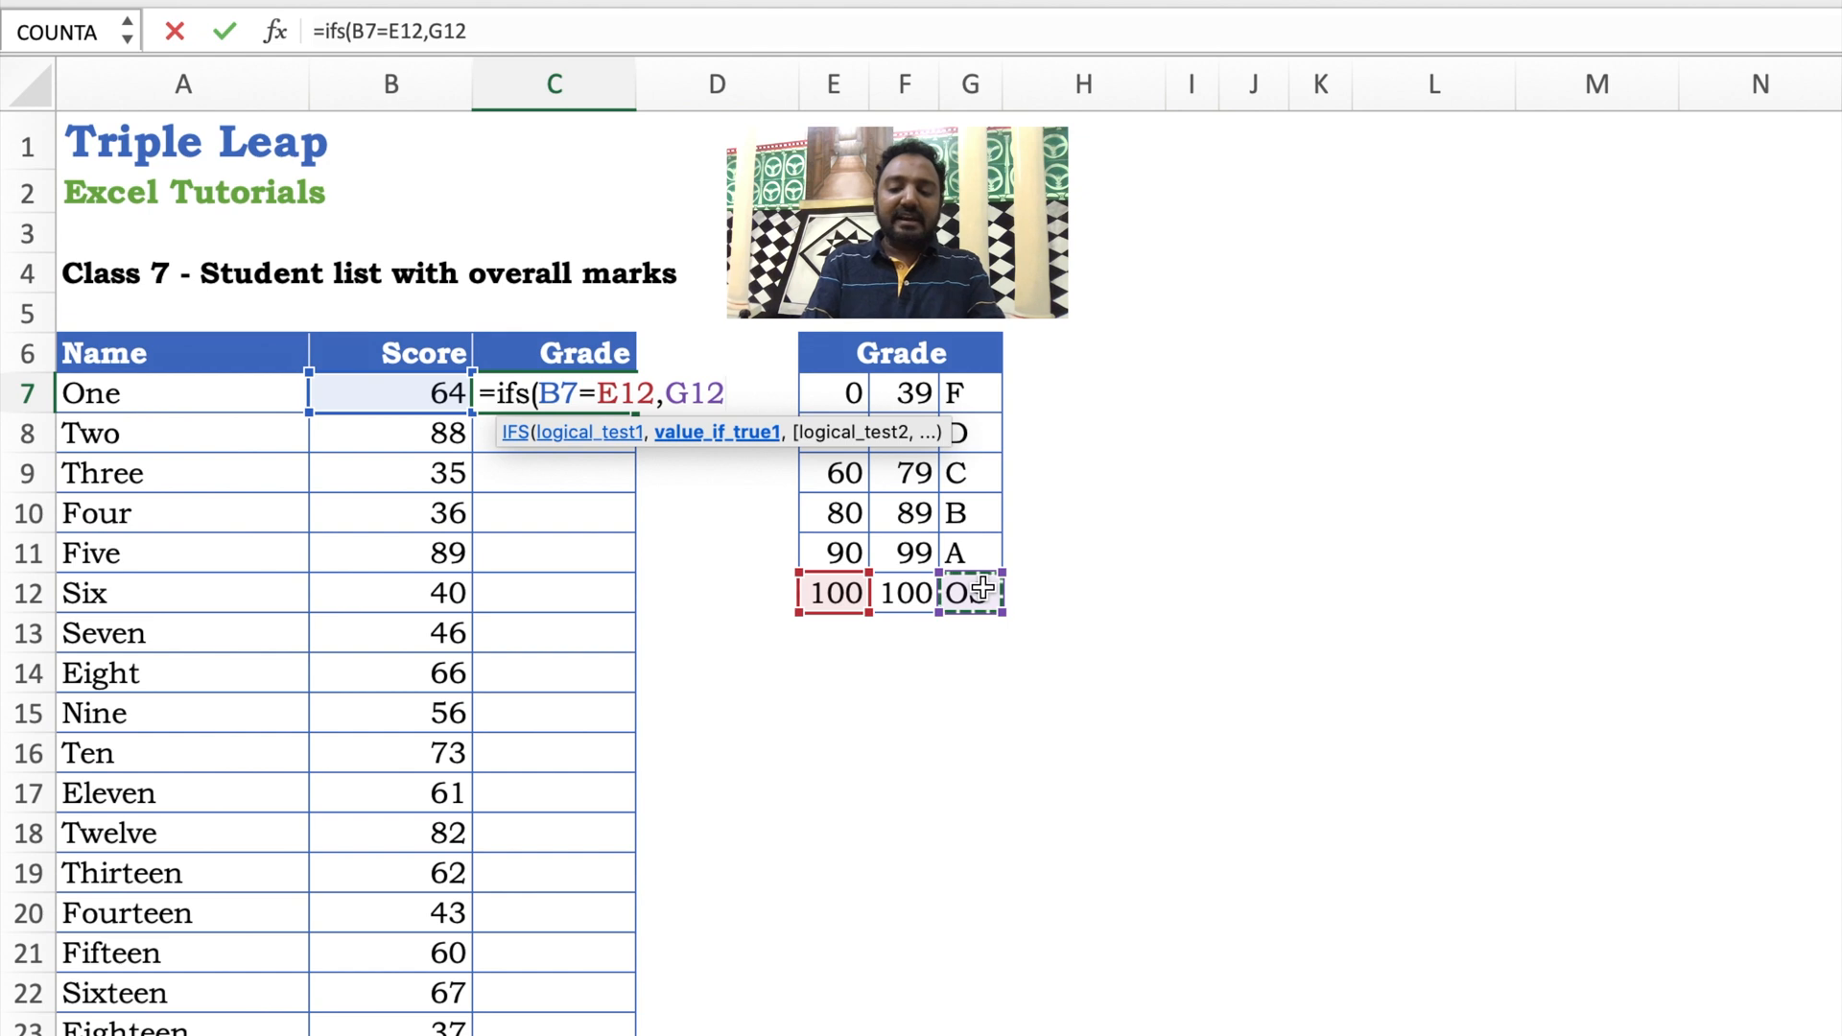
Step: Add a second test to C7's IFS formula, B7>=E11, returning the grade in G11
text(,)
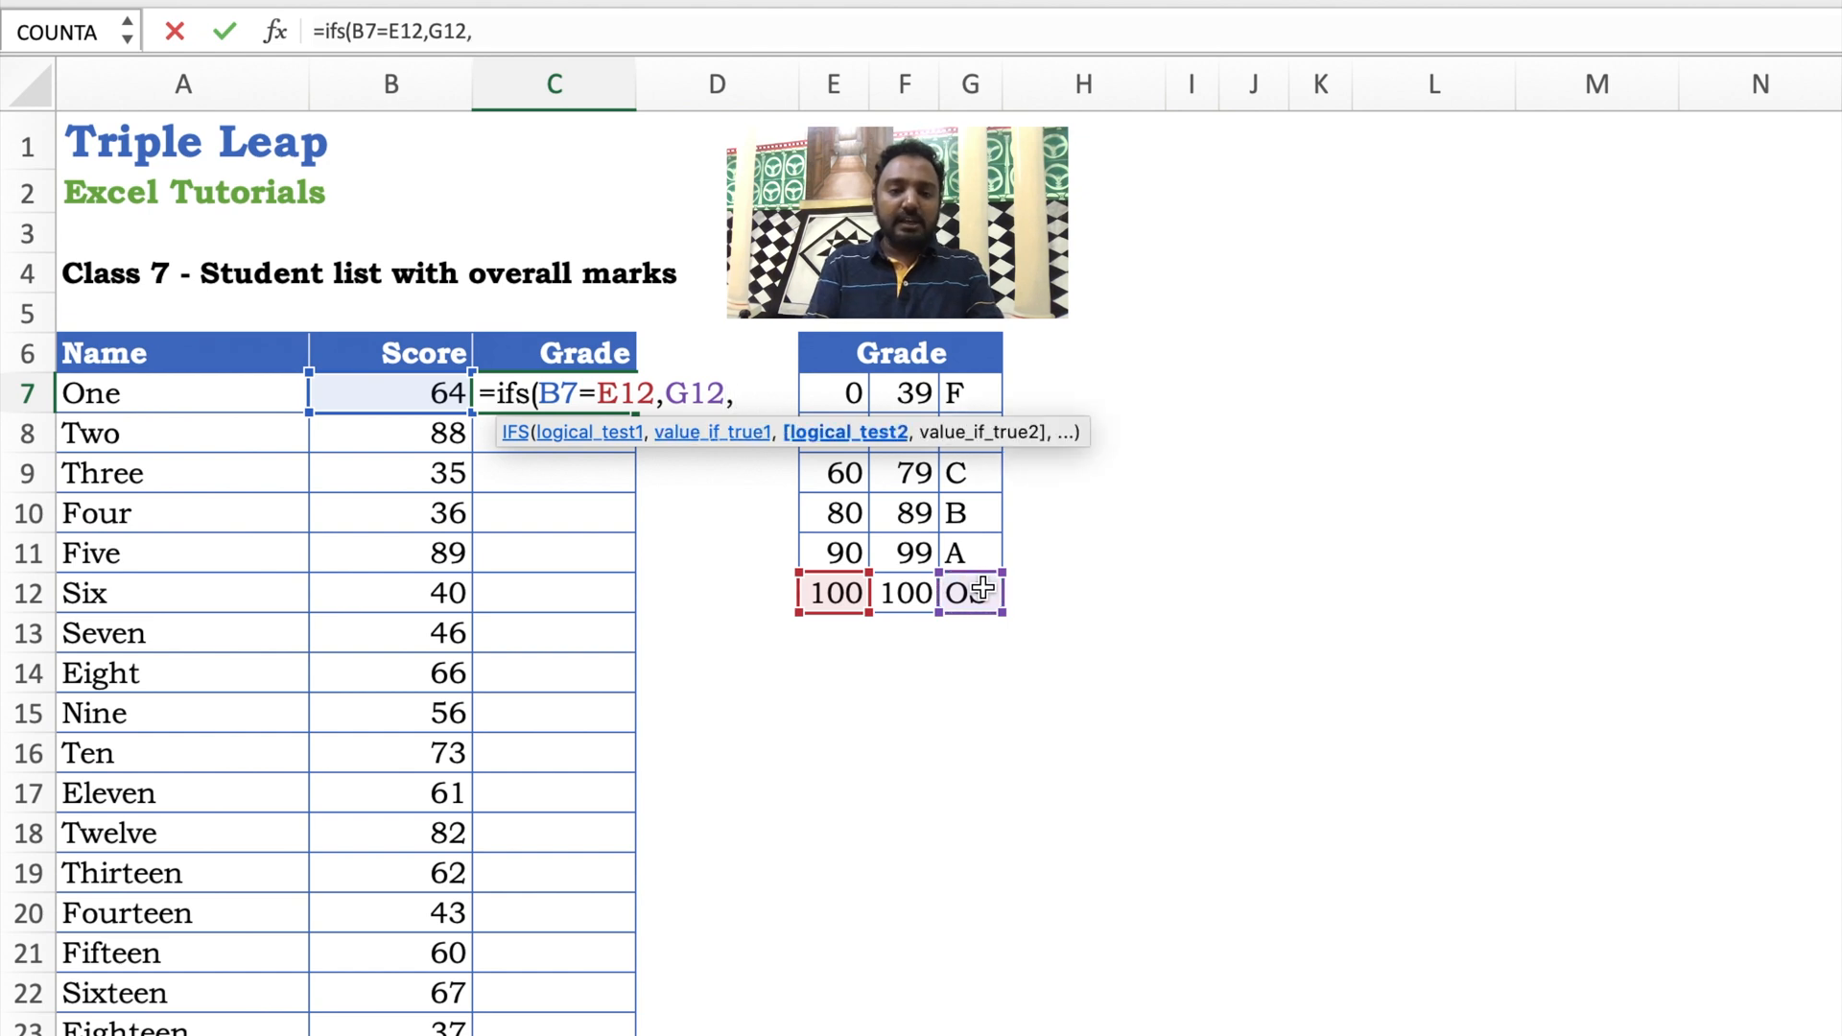
text(B7>=)
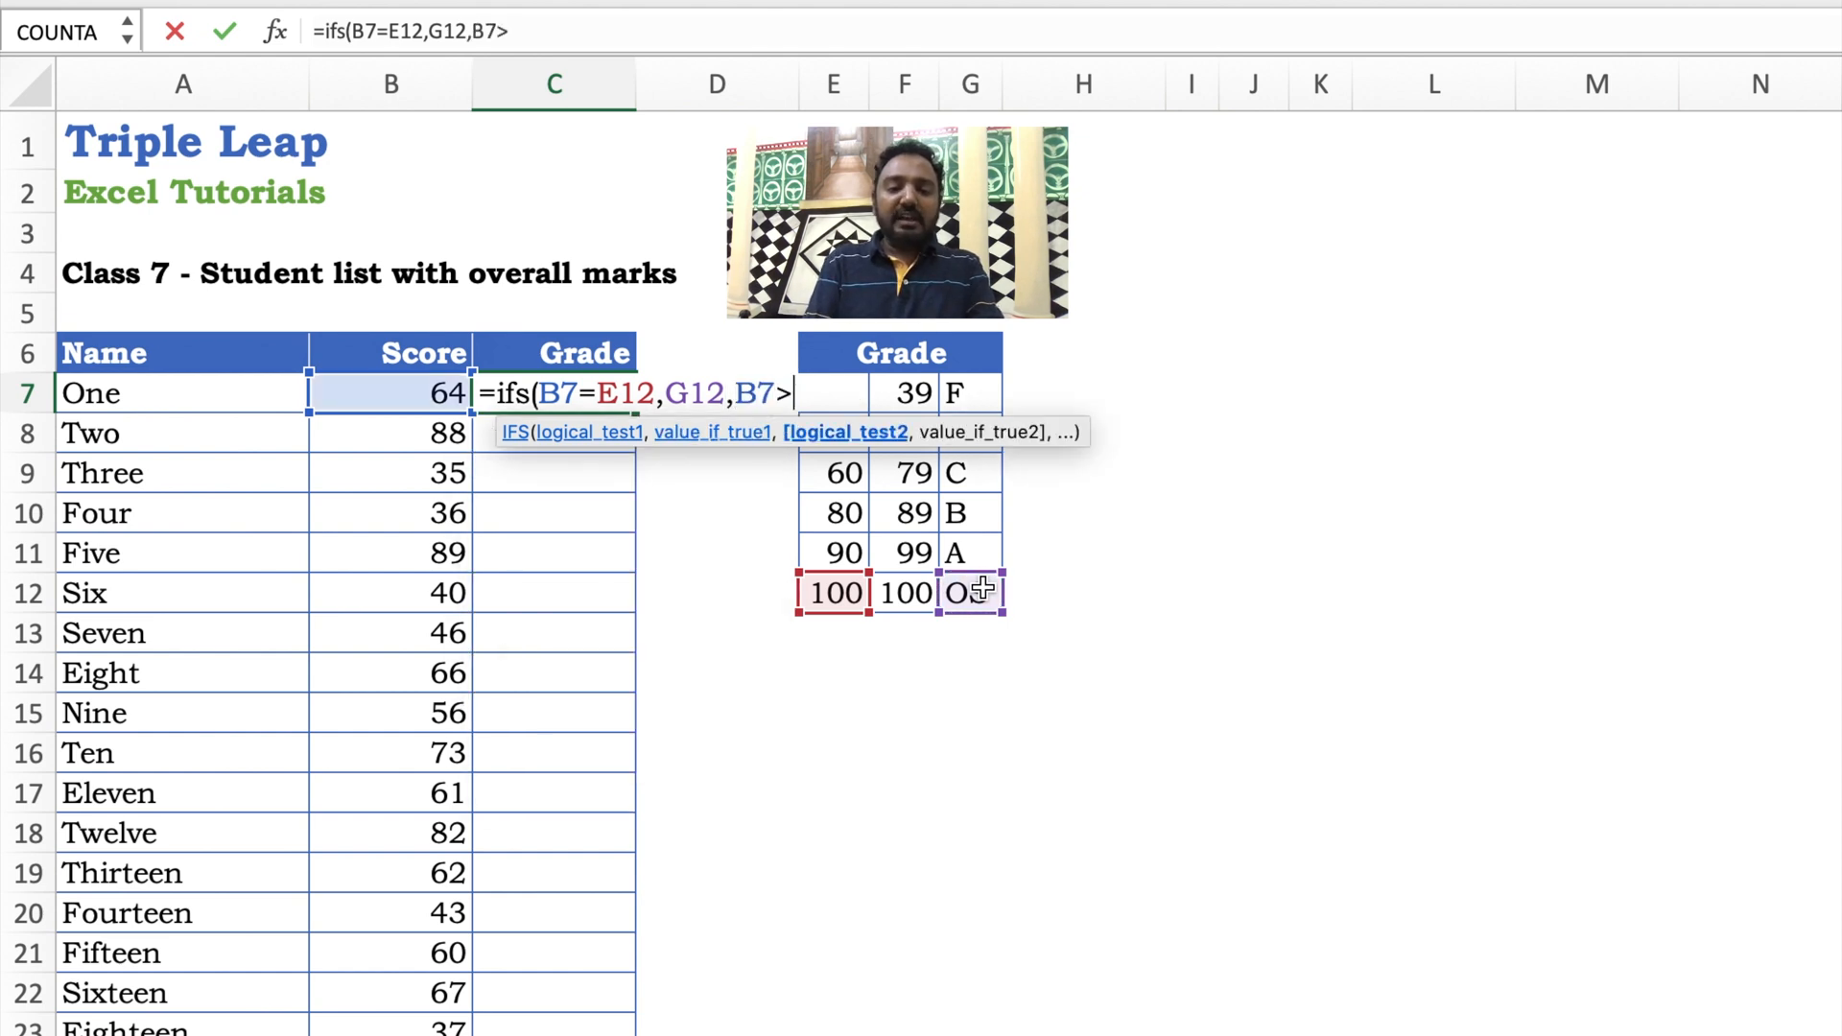
click(844, 552)
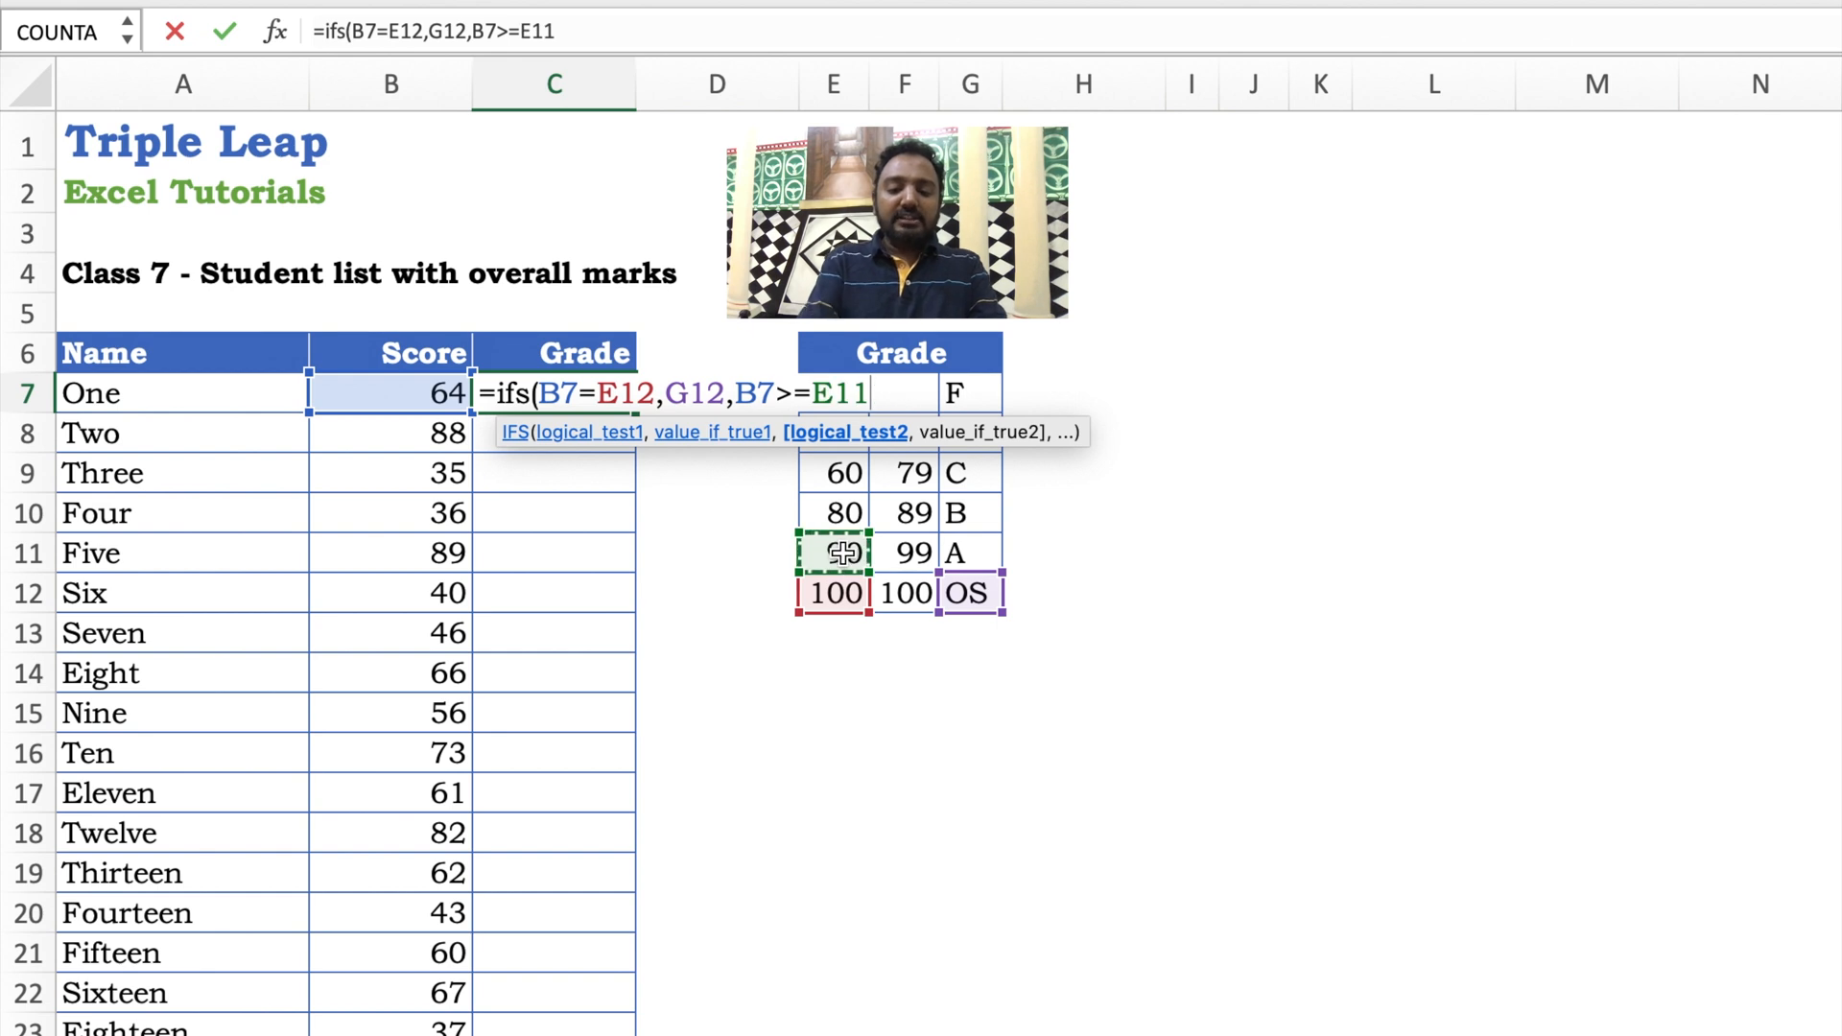
text(,)
click(950, 554)
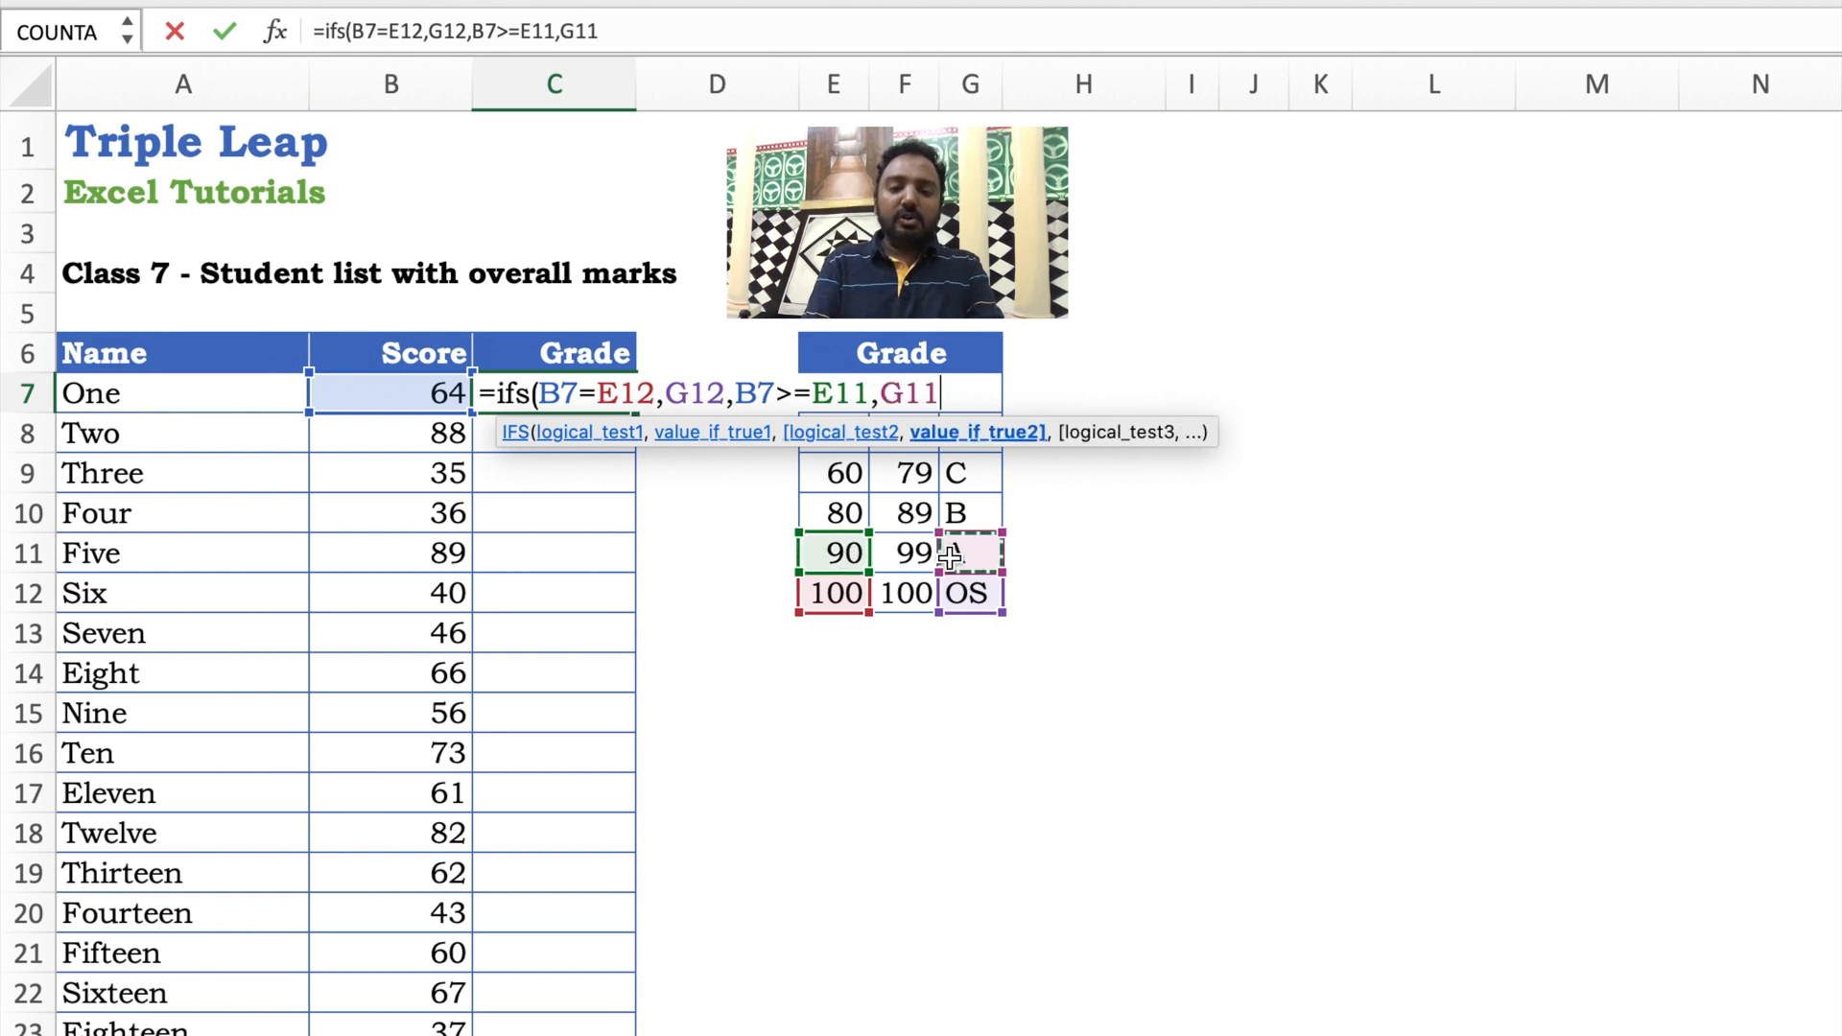
Step: Add a third test to the IFS formula in C7, B7>=E10, returning the grade in G10
text(,B7)
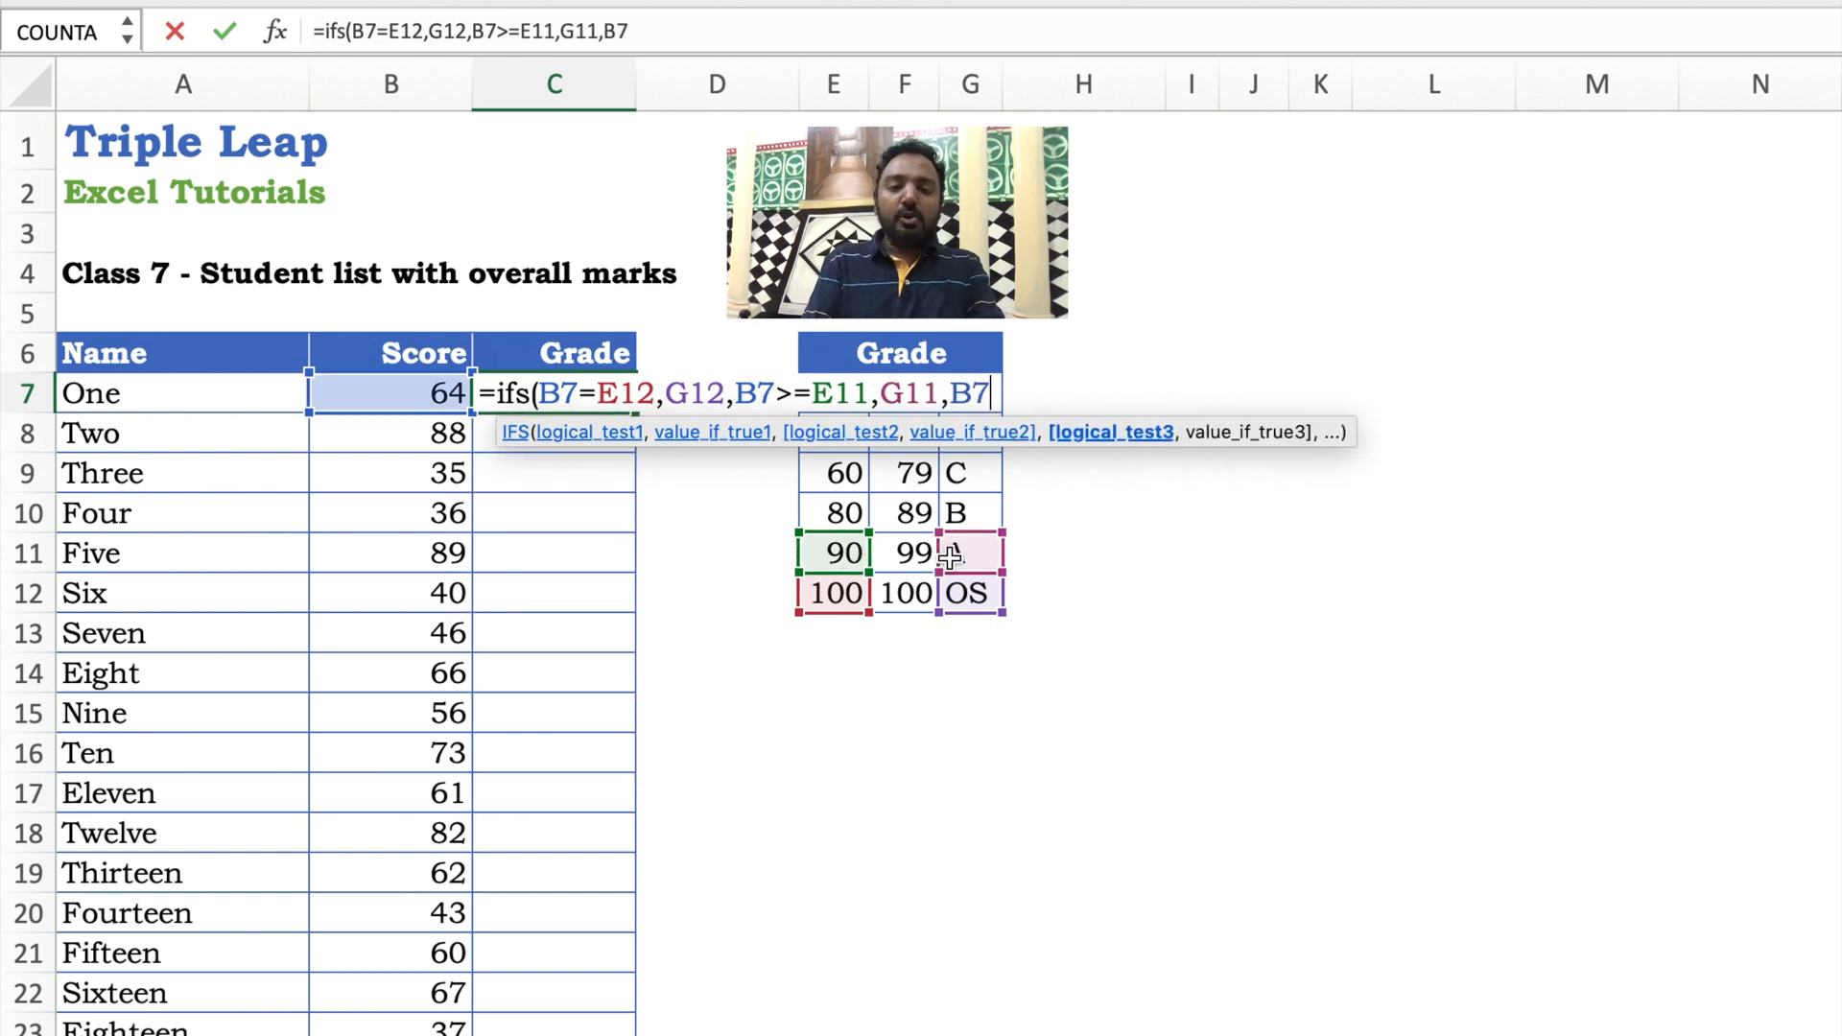
text(>=)
click(854, 514)
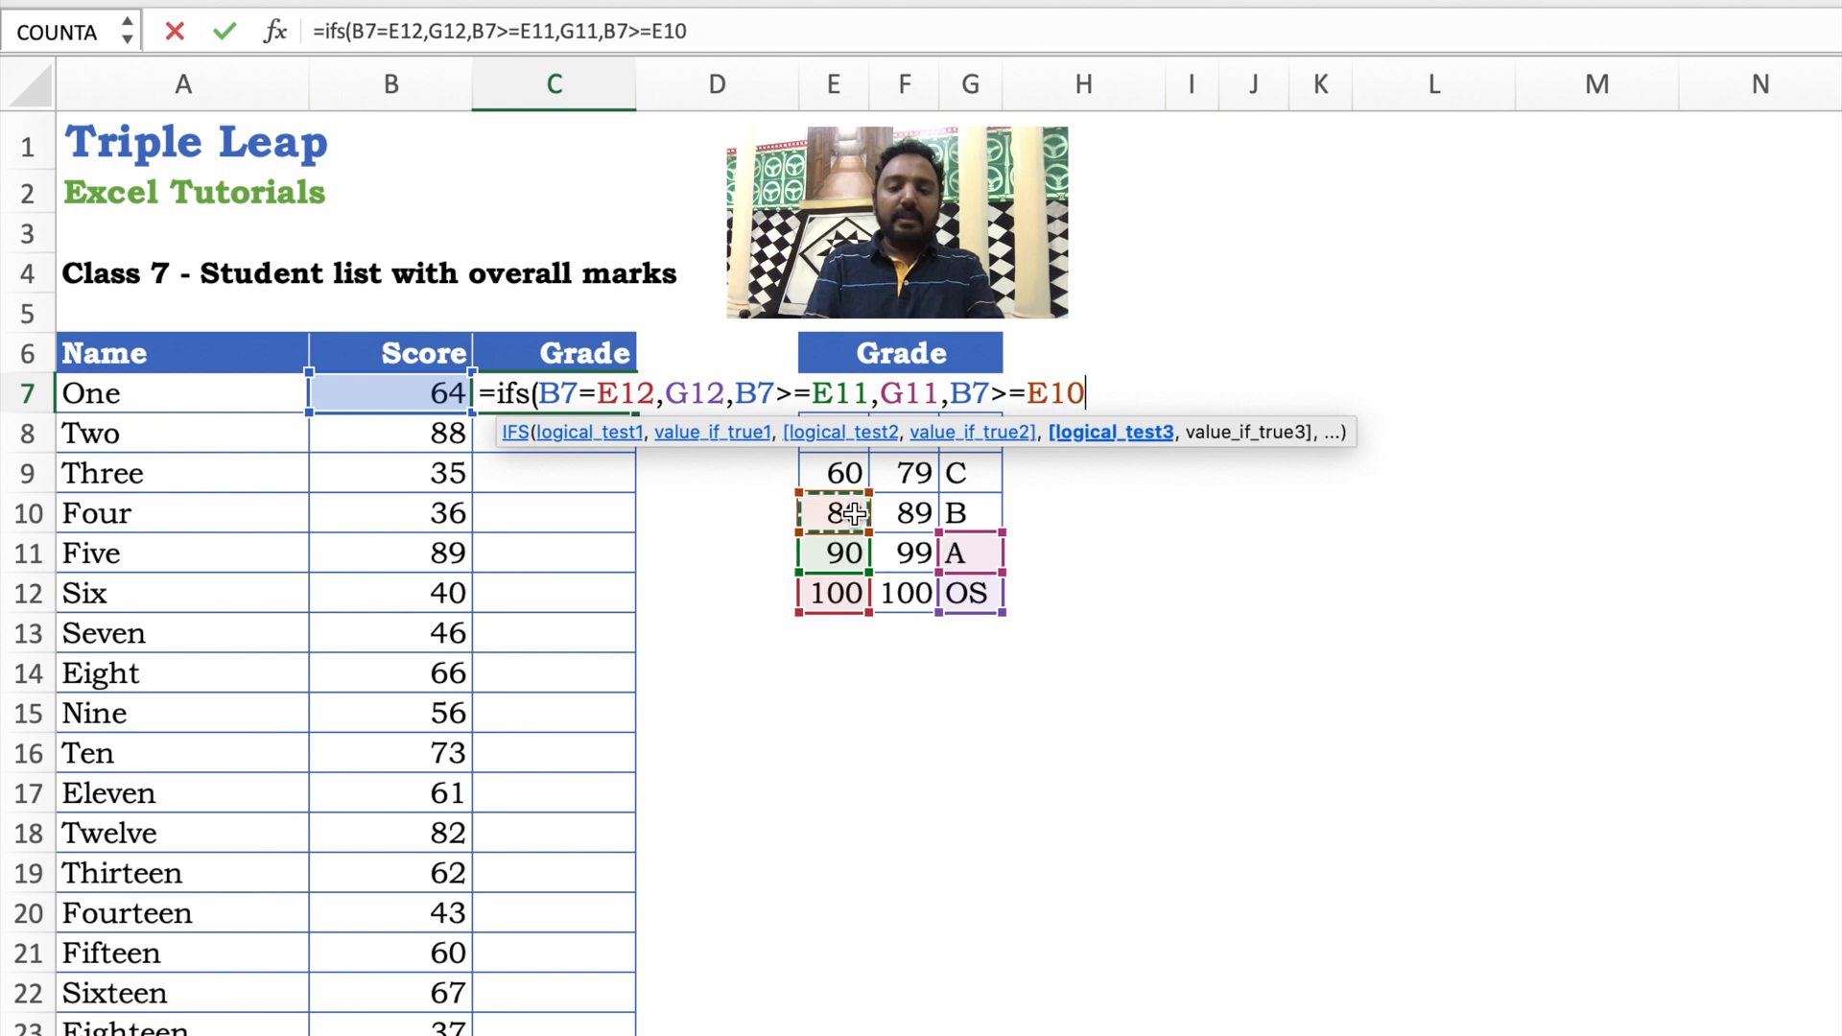
text(,)
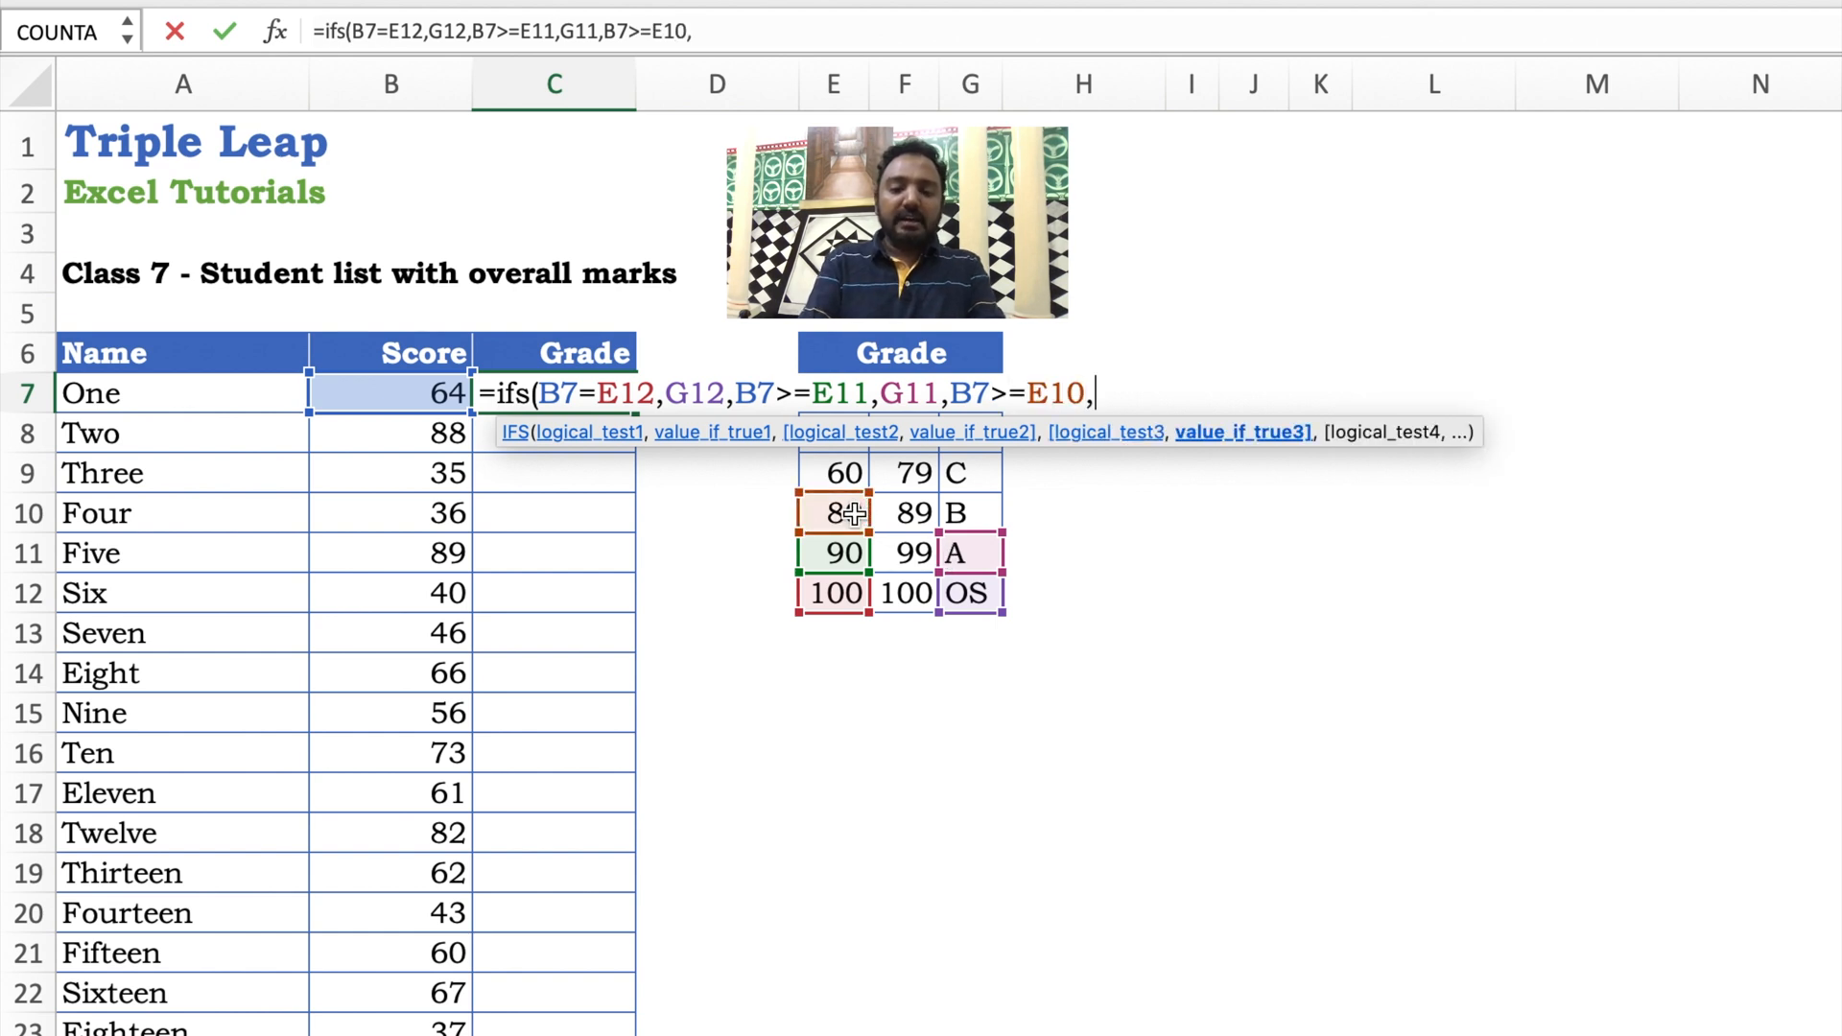
click(964, 511)
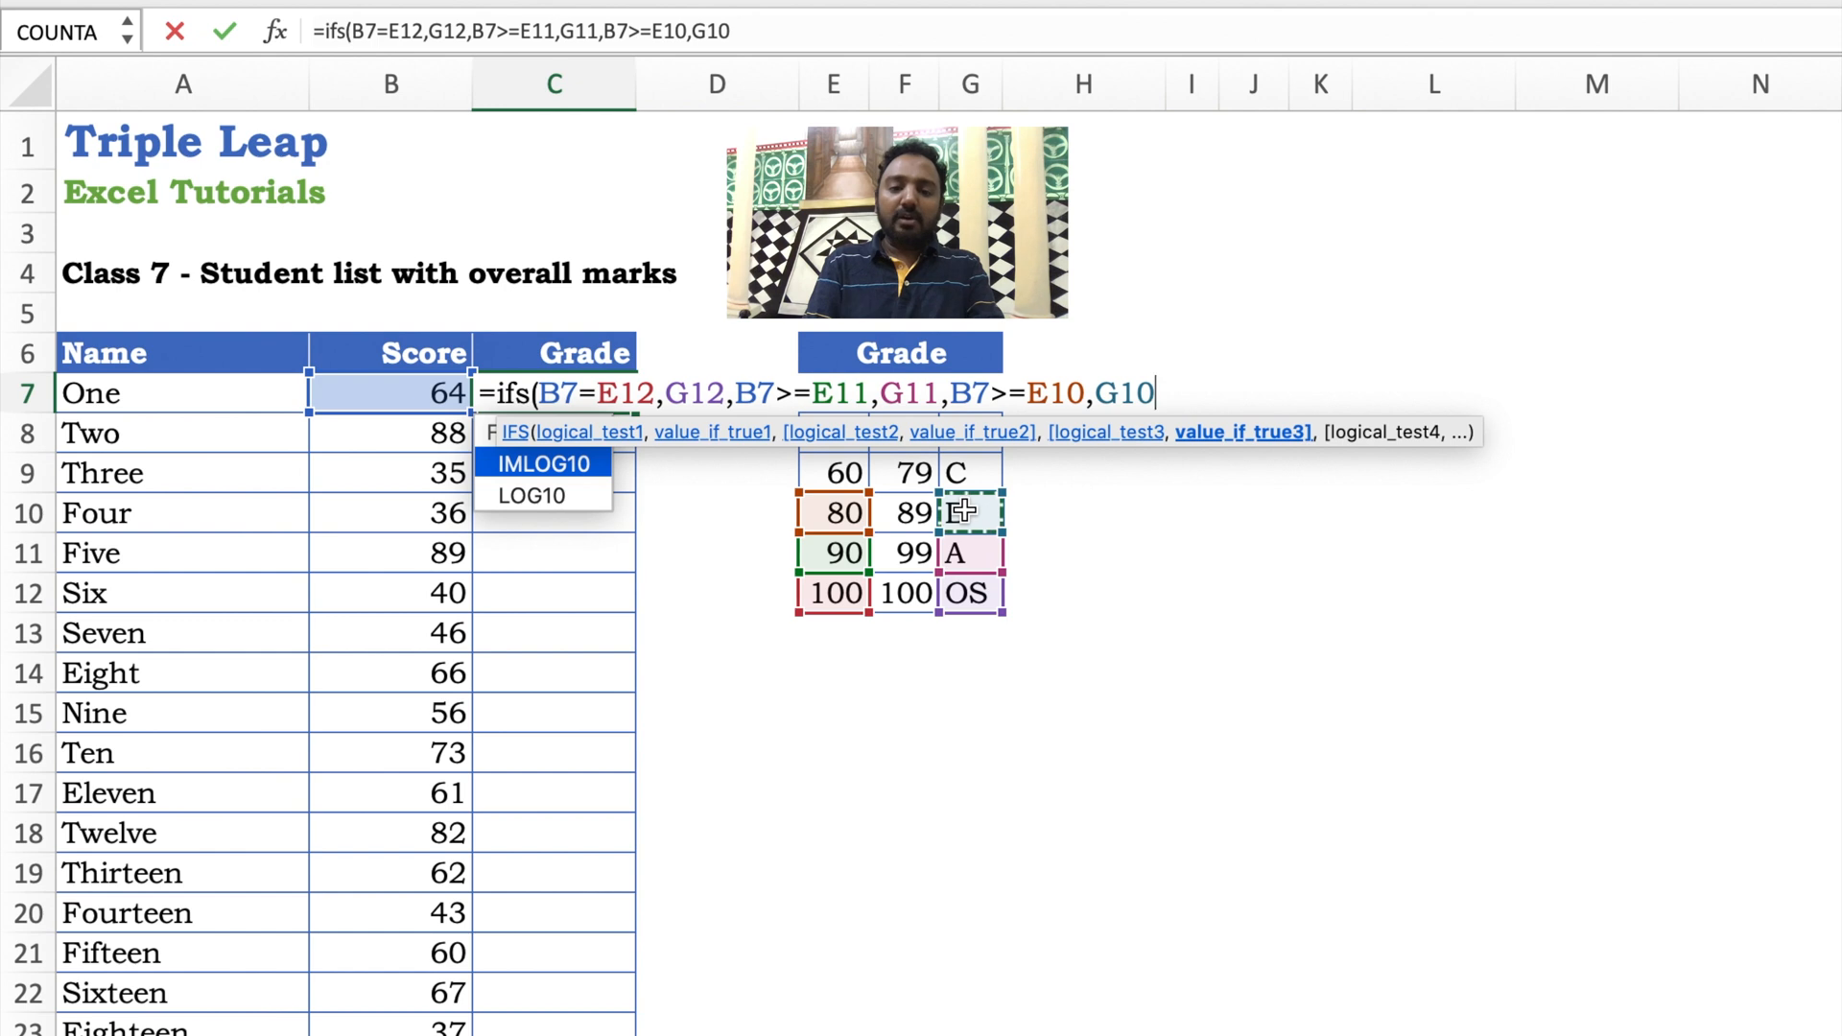
Step: Add a fourth test to the IFS formula in C7, B7>E9, returning the grade in G9
text(,B7>)
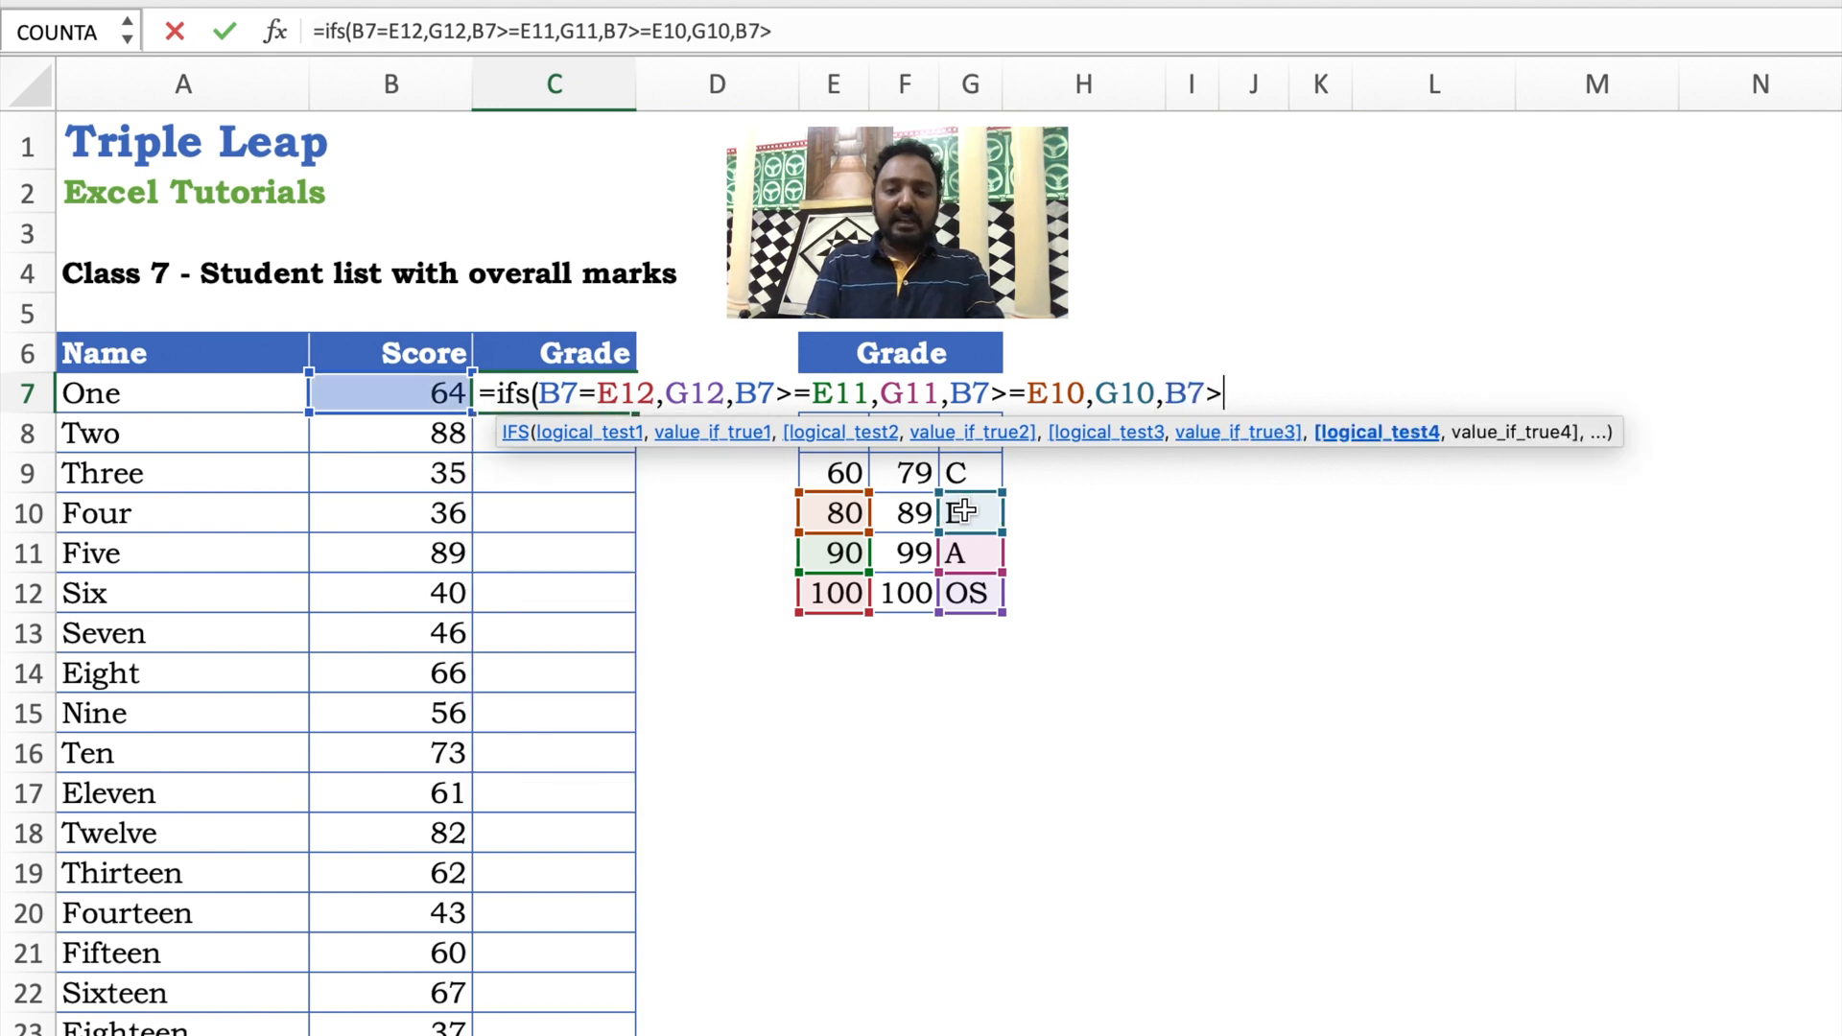
click(844, 474)
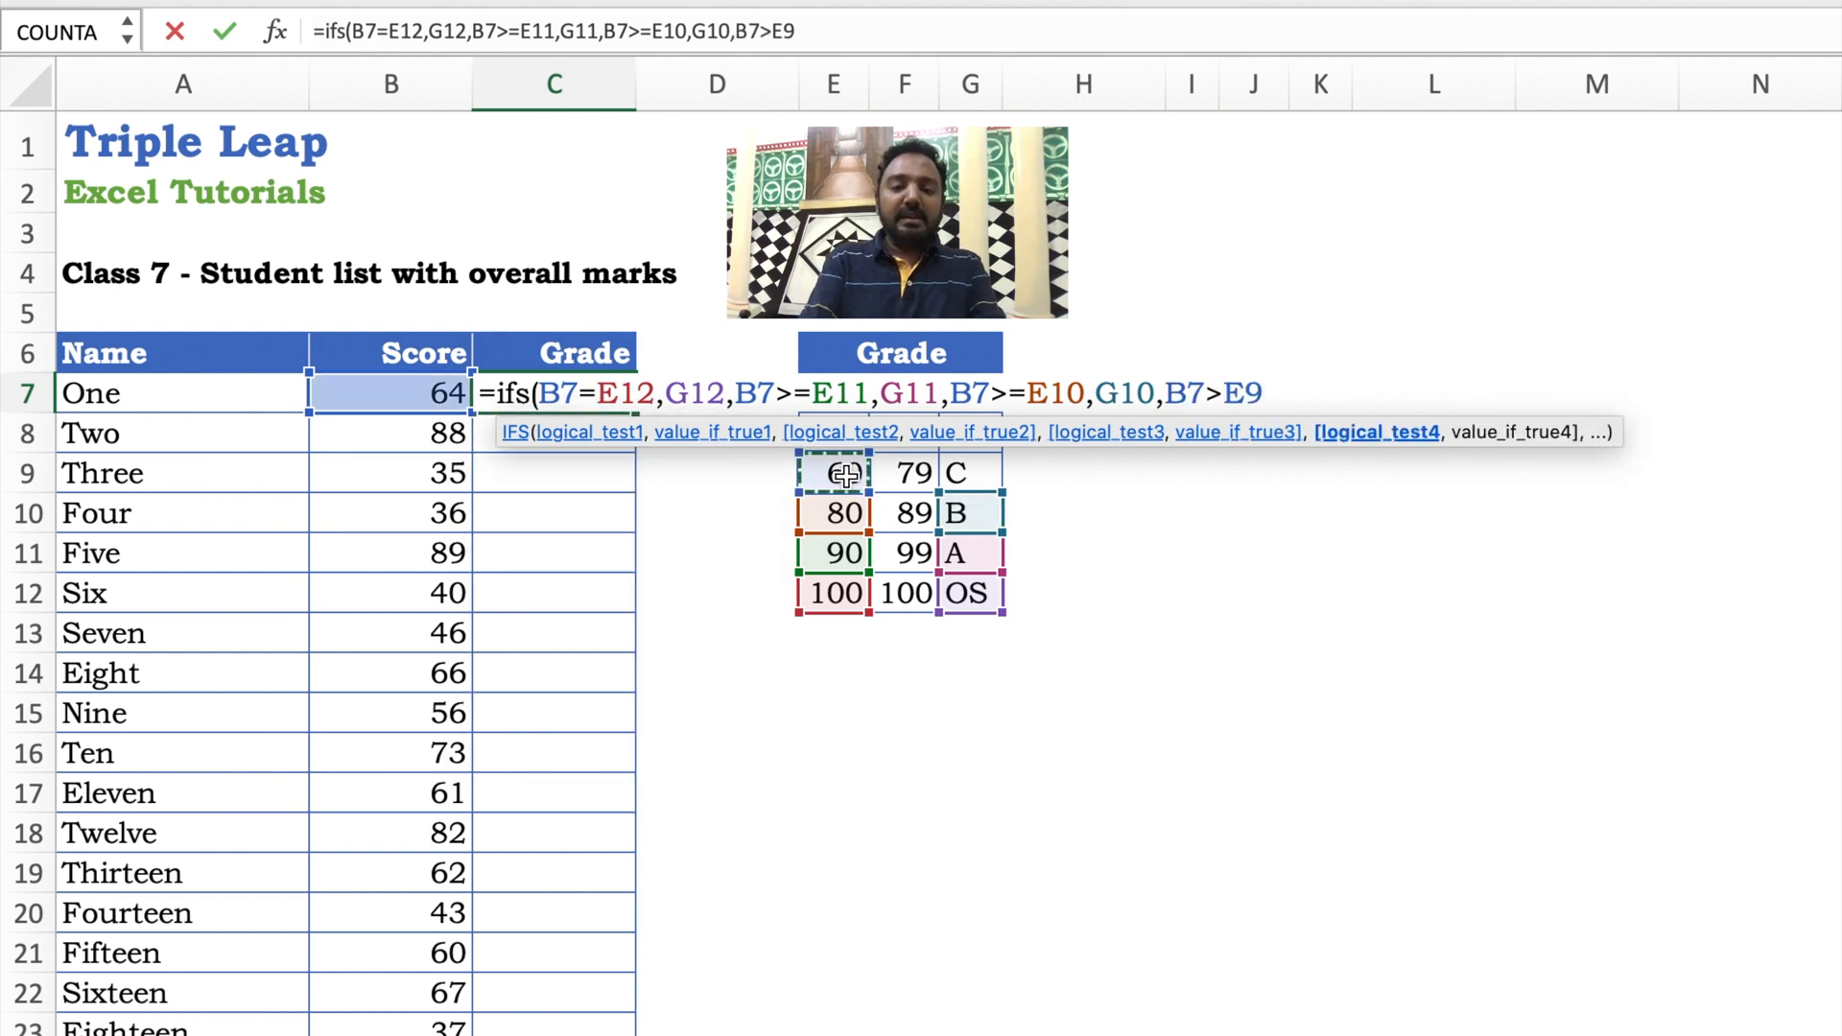
text(,)
click(986, 476)
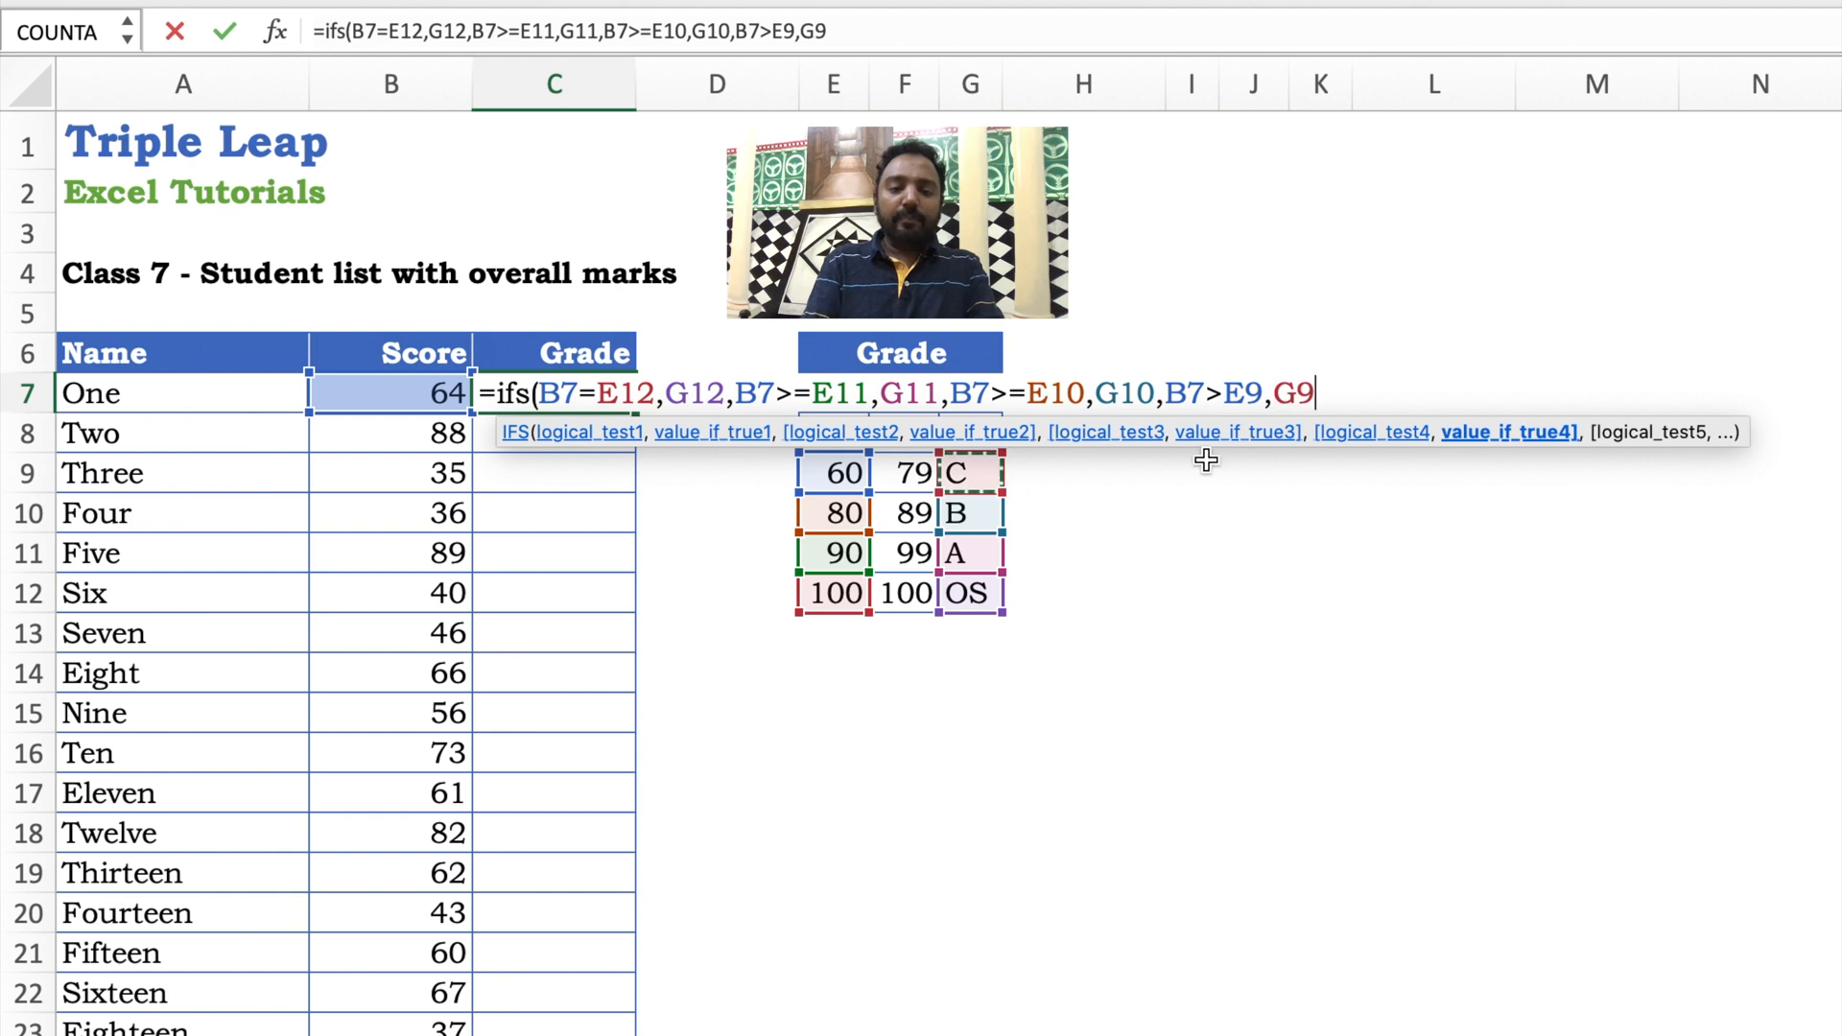
Step: Add a fifth test to the IFS formula in C7, B7>=E8, returning the grade in G8
text(,B7)
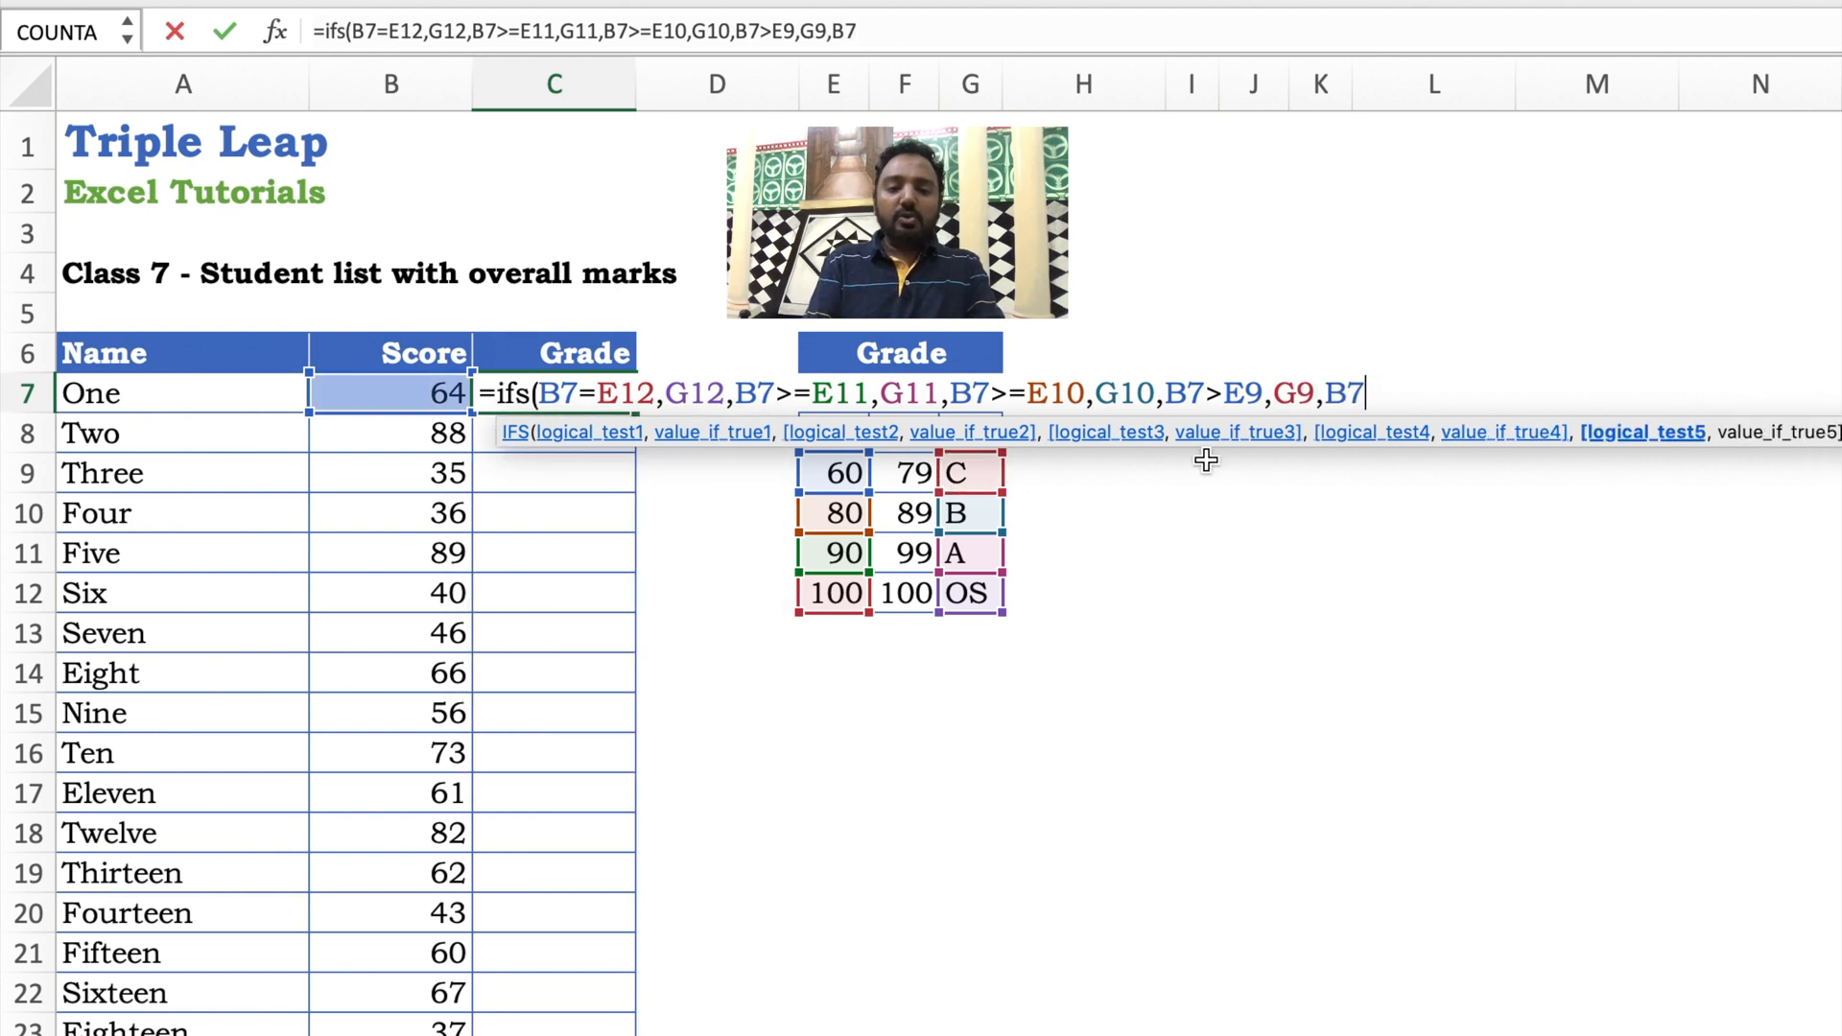
text(>=)
click(852, 347)
key(Down)
key(Down)
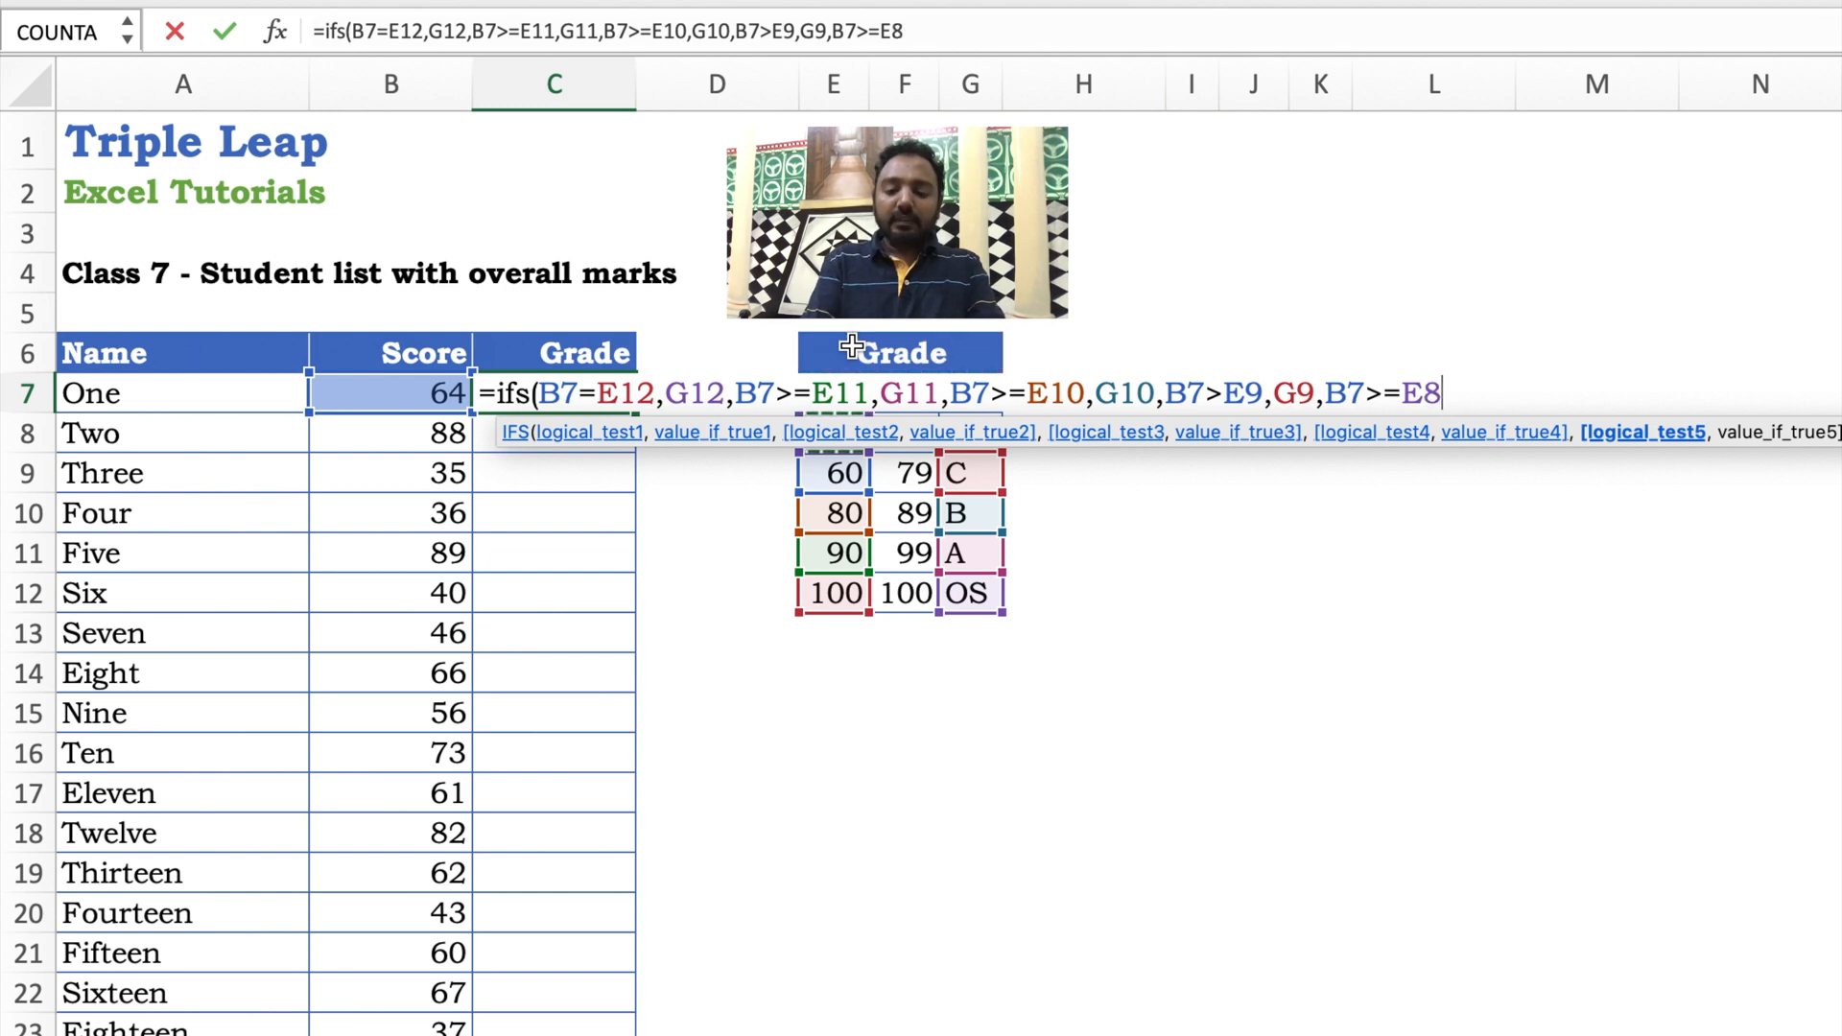
text(,)
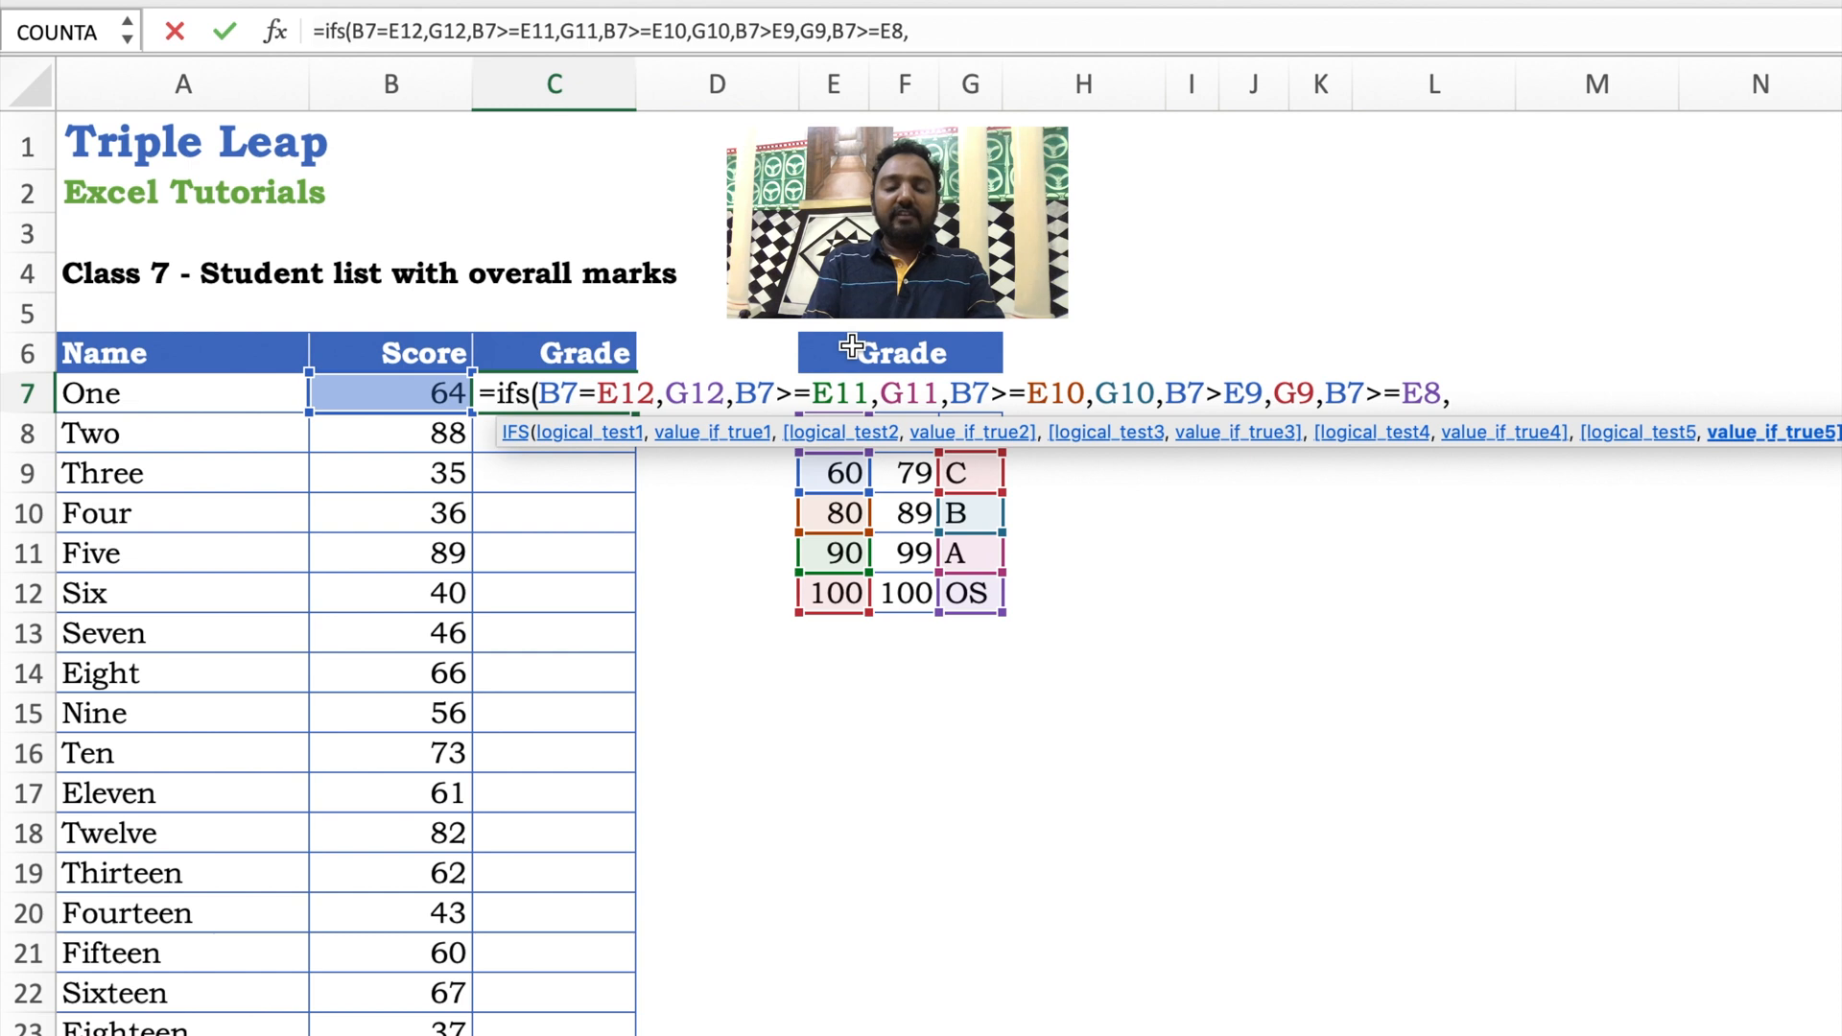
text(G8,)
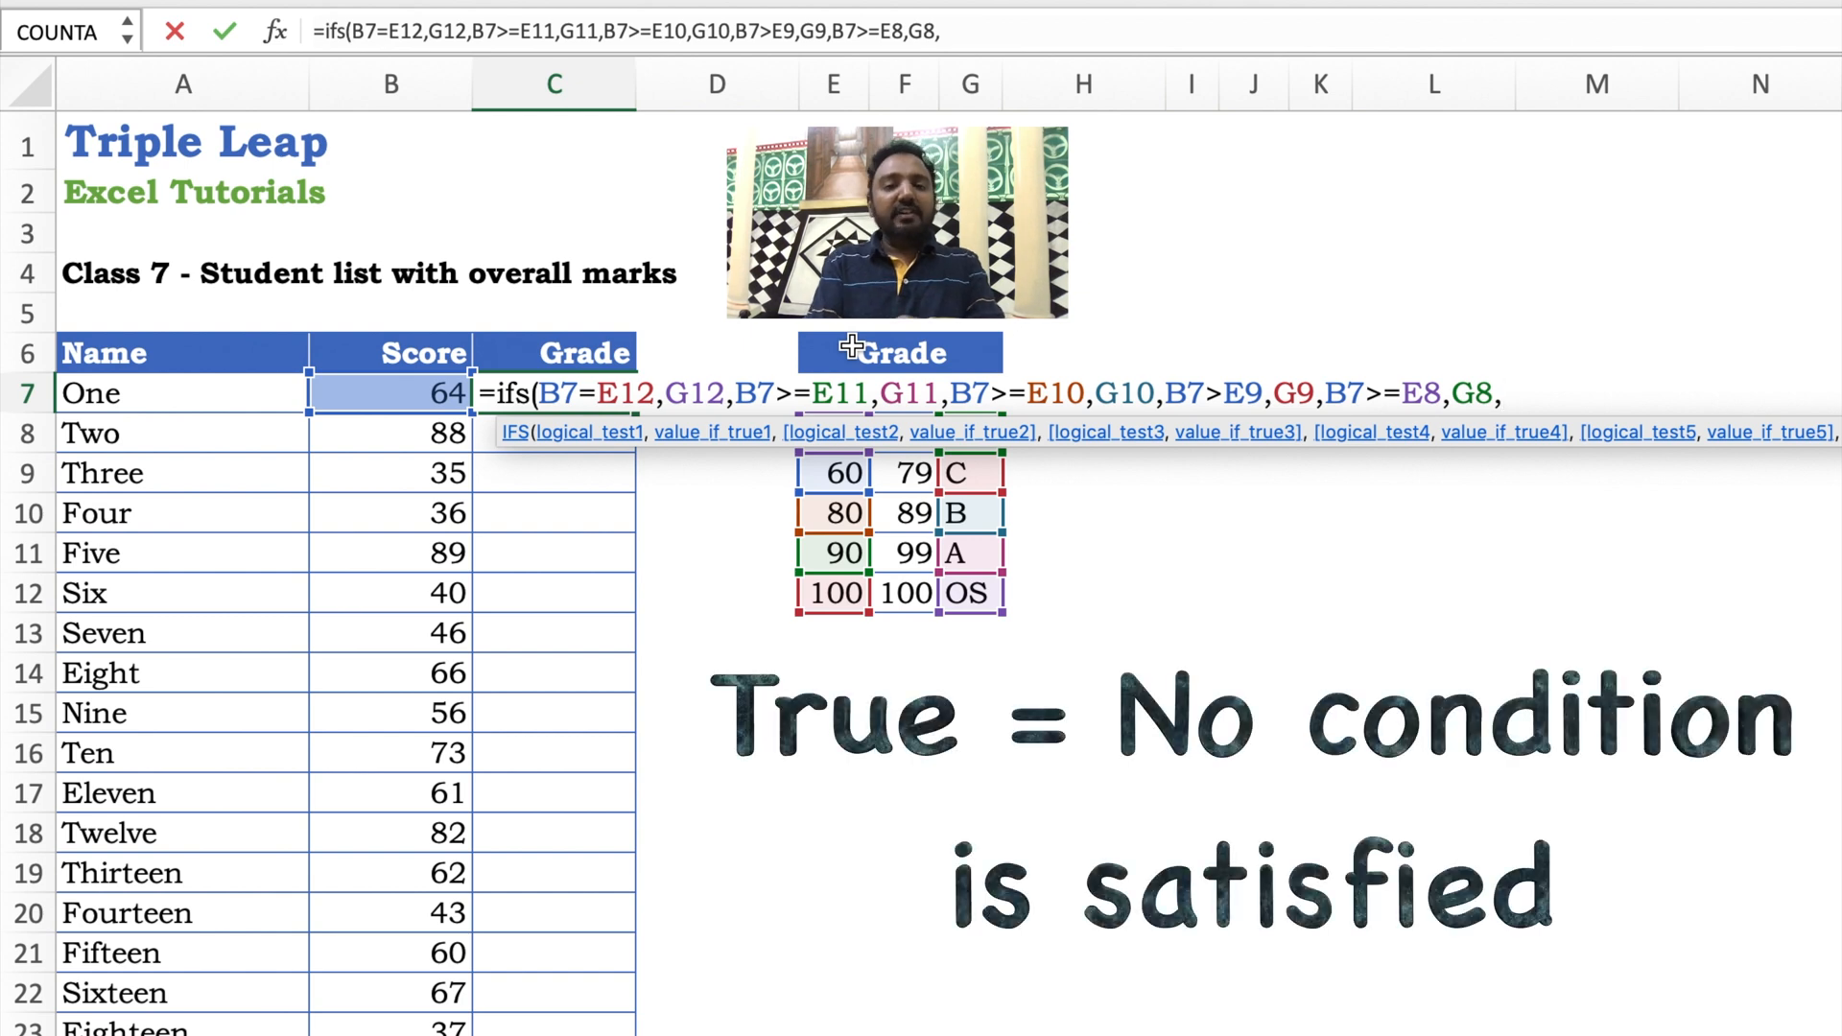
Step: Finish C7's IFS formula with the fallback pair TRUE,"F" and enter it, keeping C7 selected
text(True)
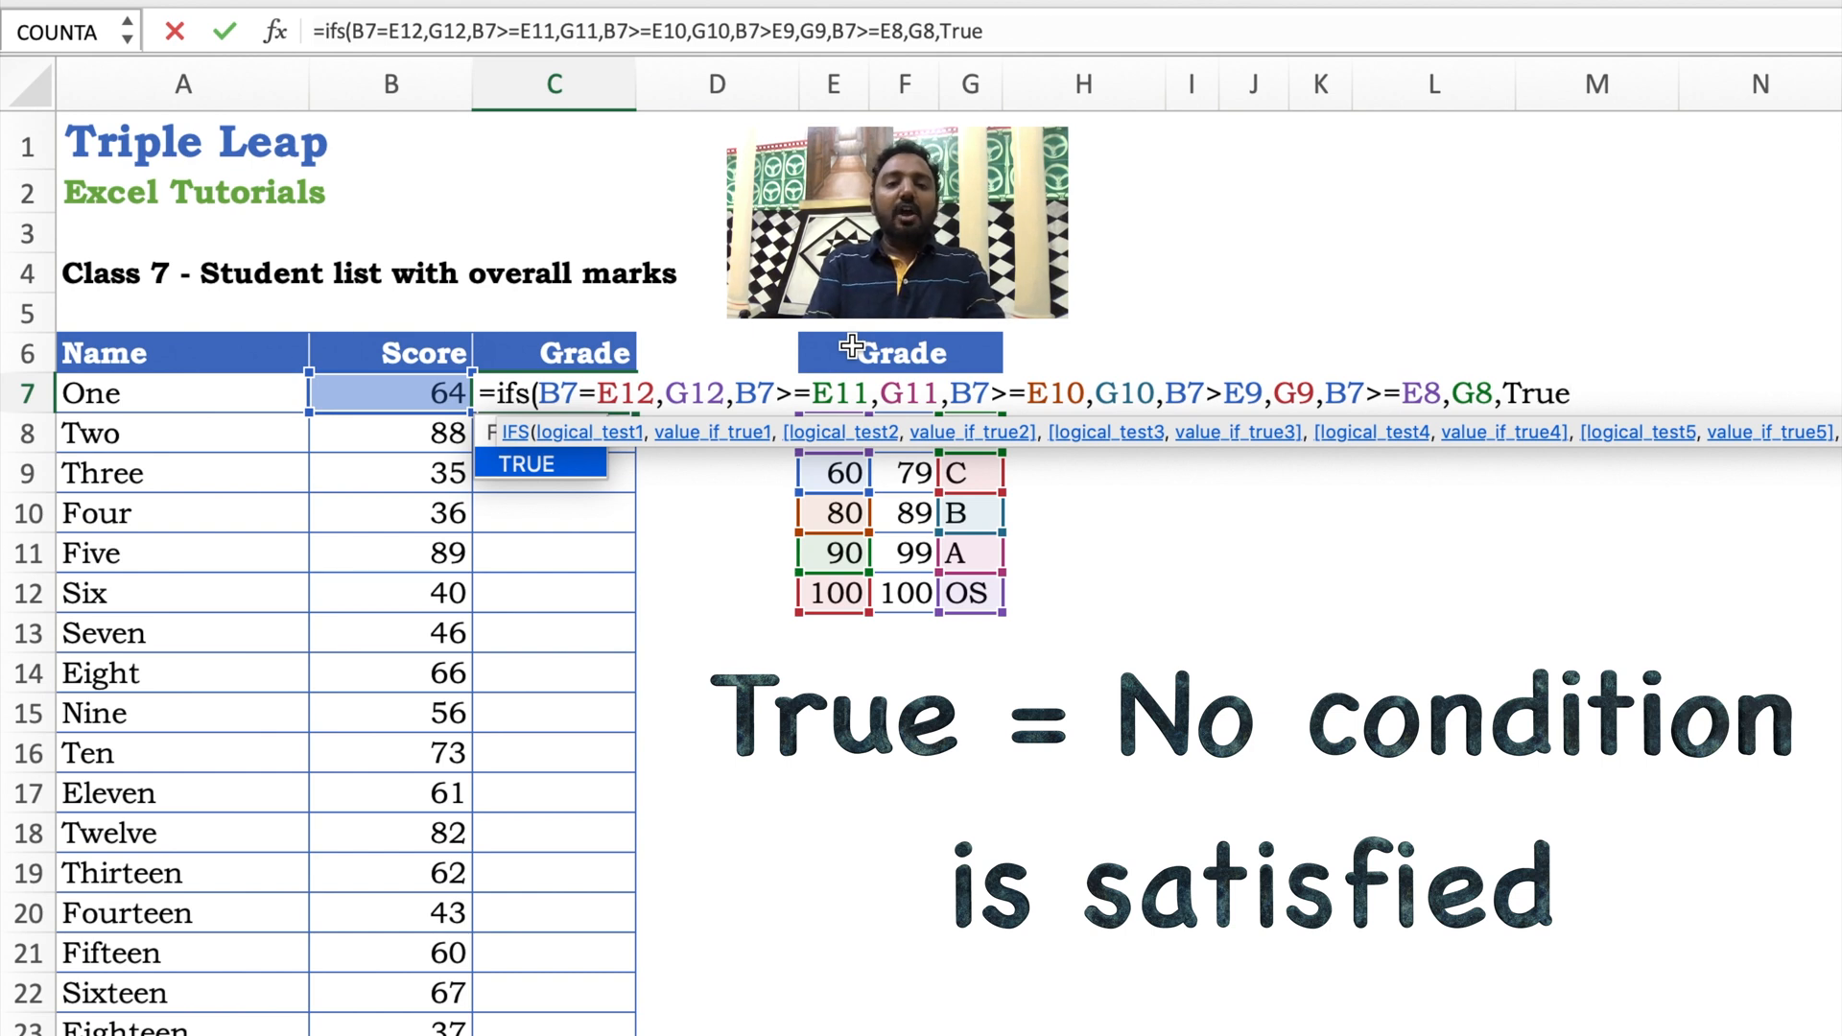
text(,"F"))
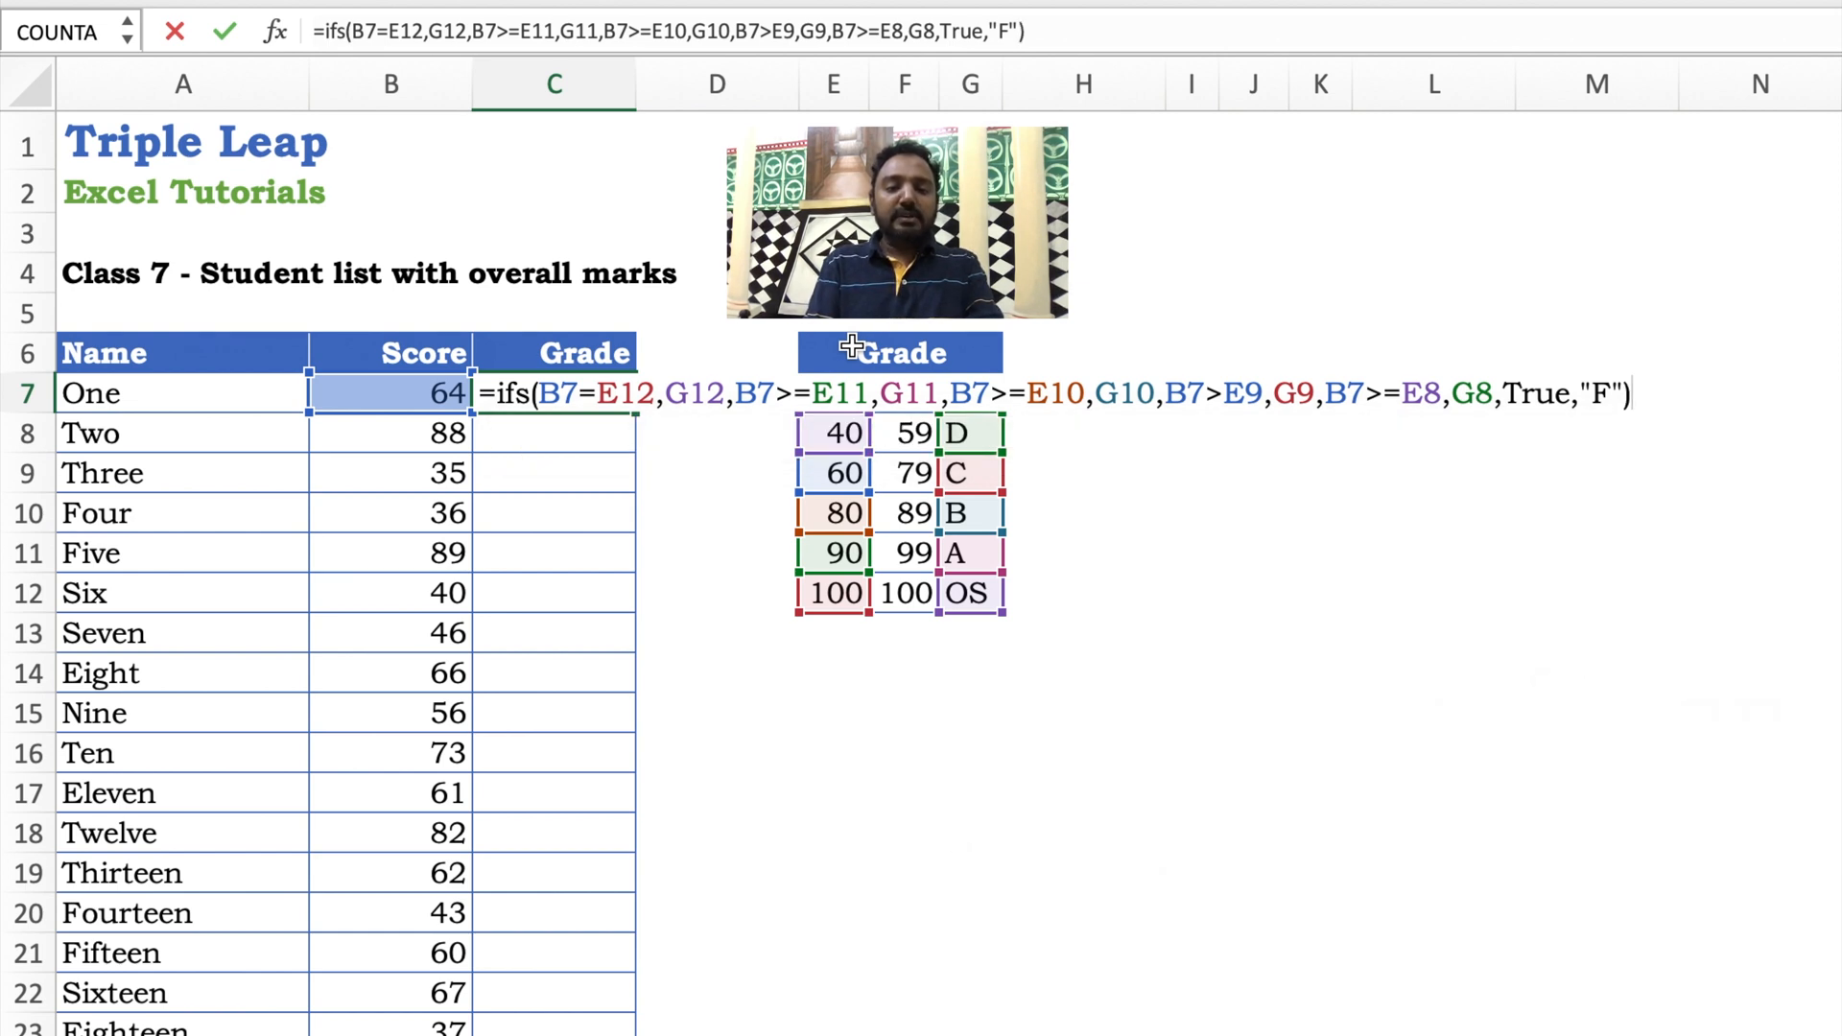
key(Return)
key(Up)
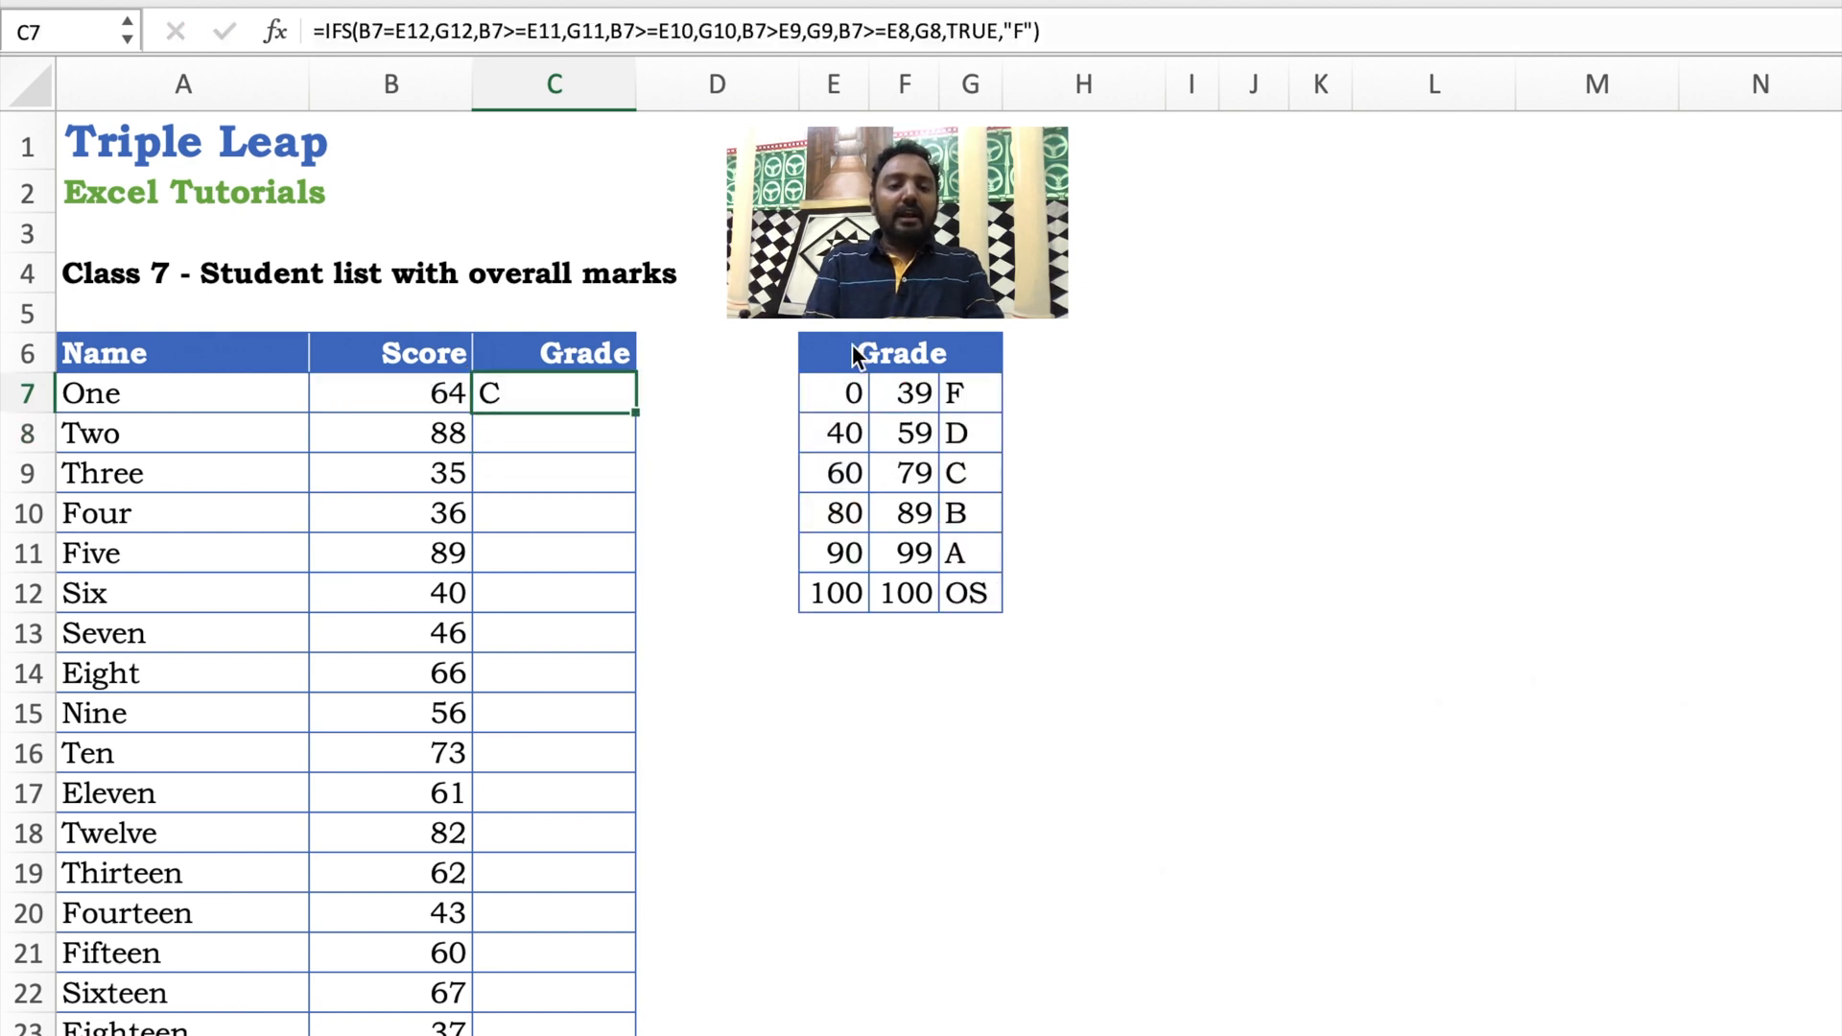
Step: Edit the formula in C7 to make its first test's references absolute, as $E$12 and $G$12
click(859, 473)
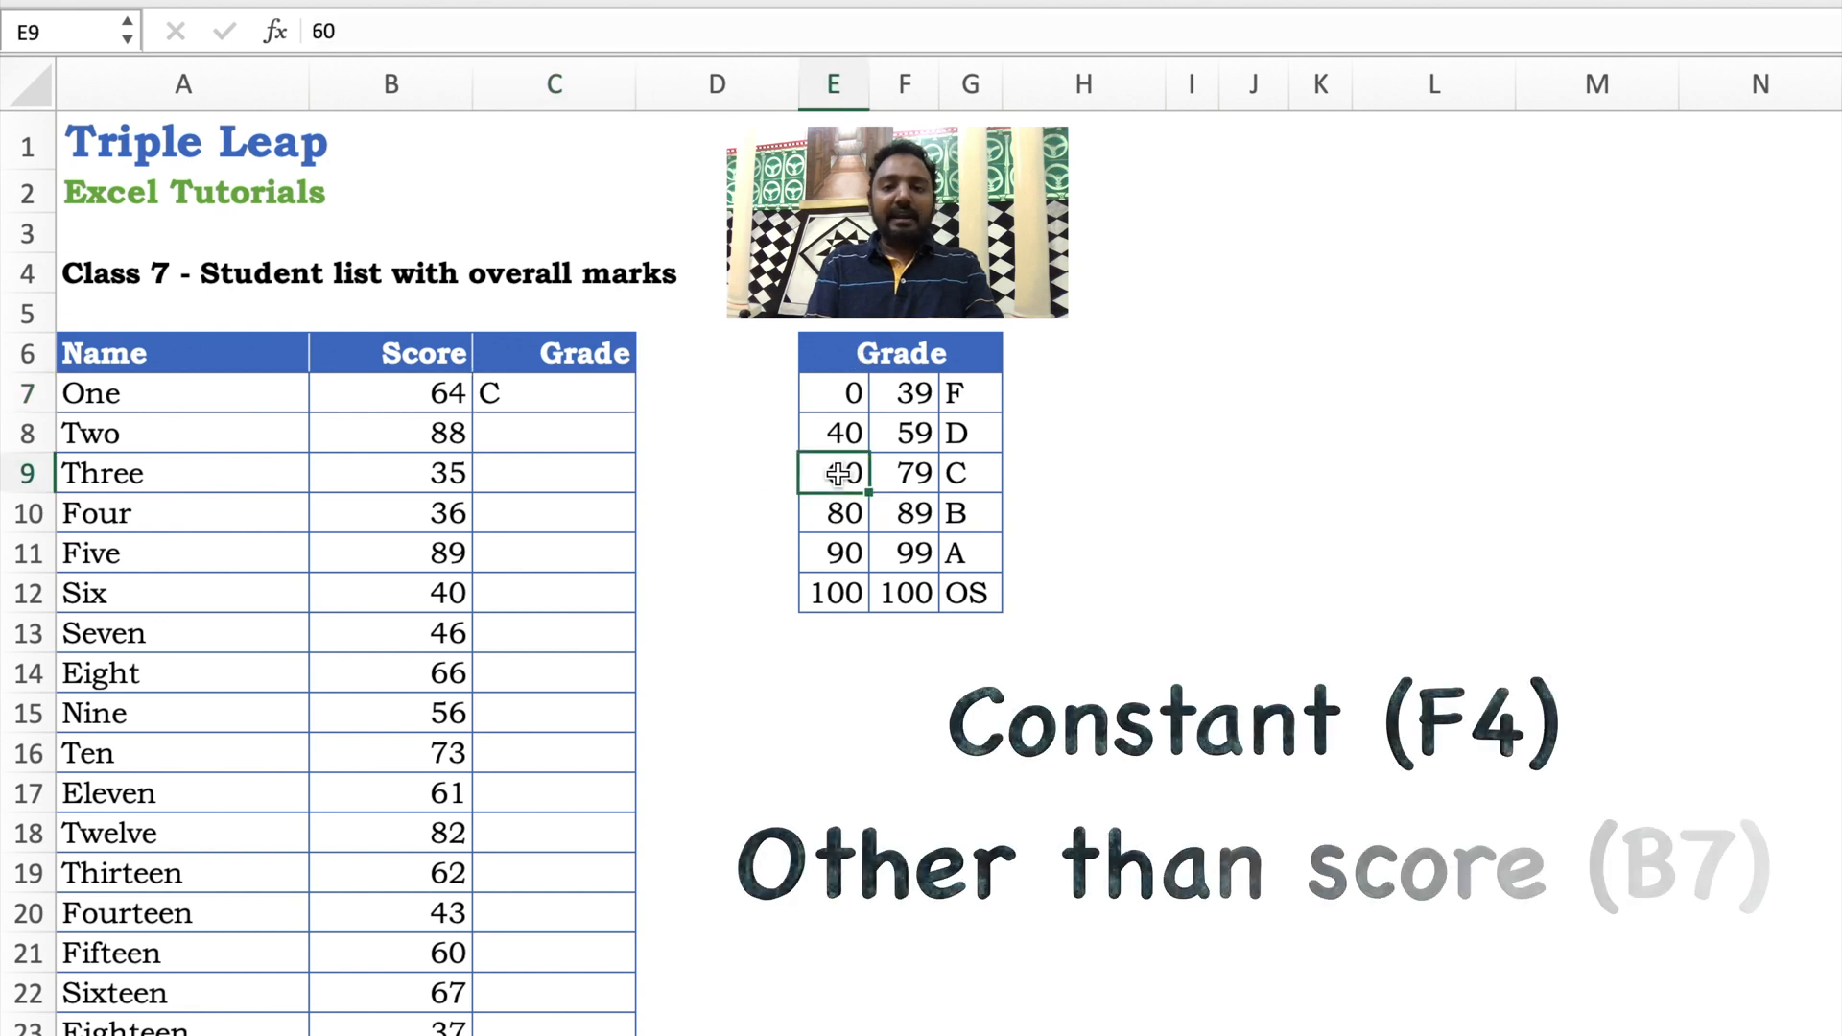
click(549, 395)
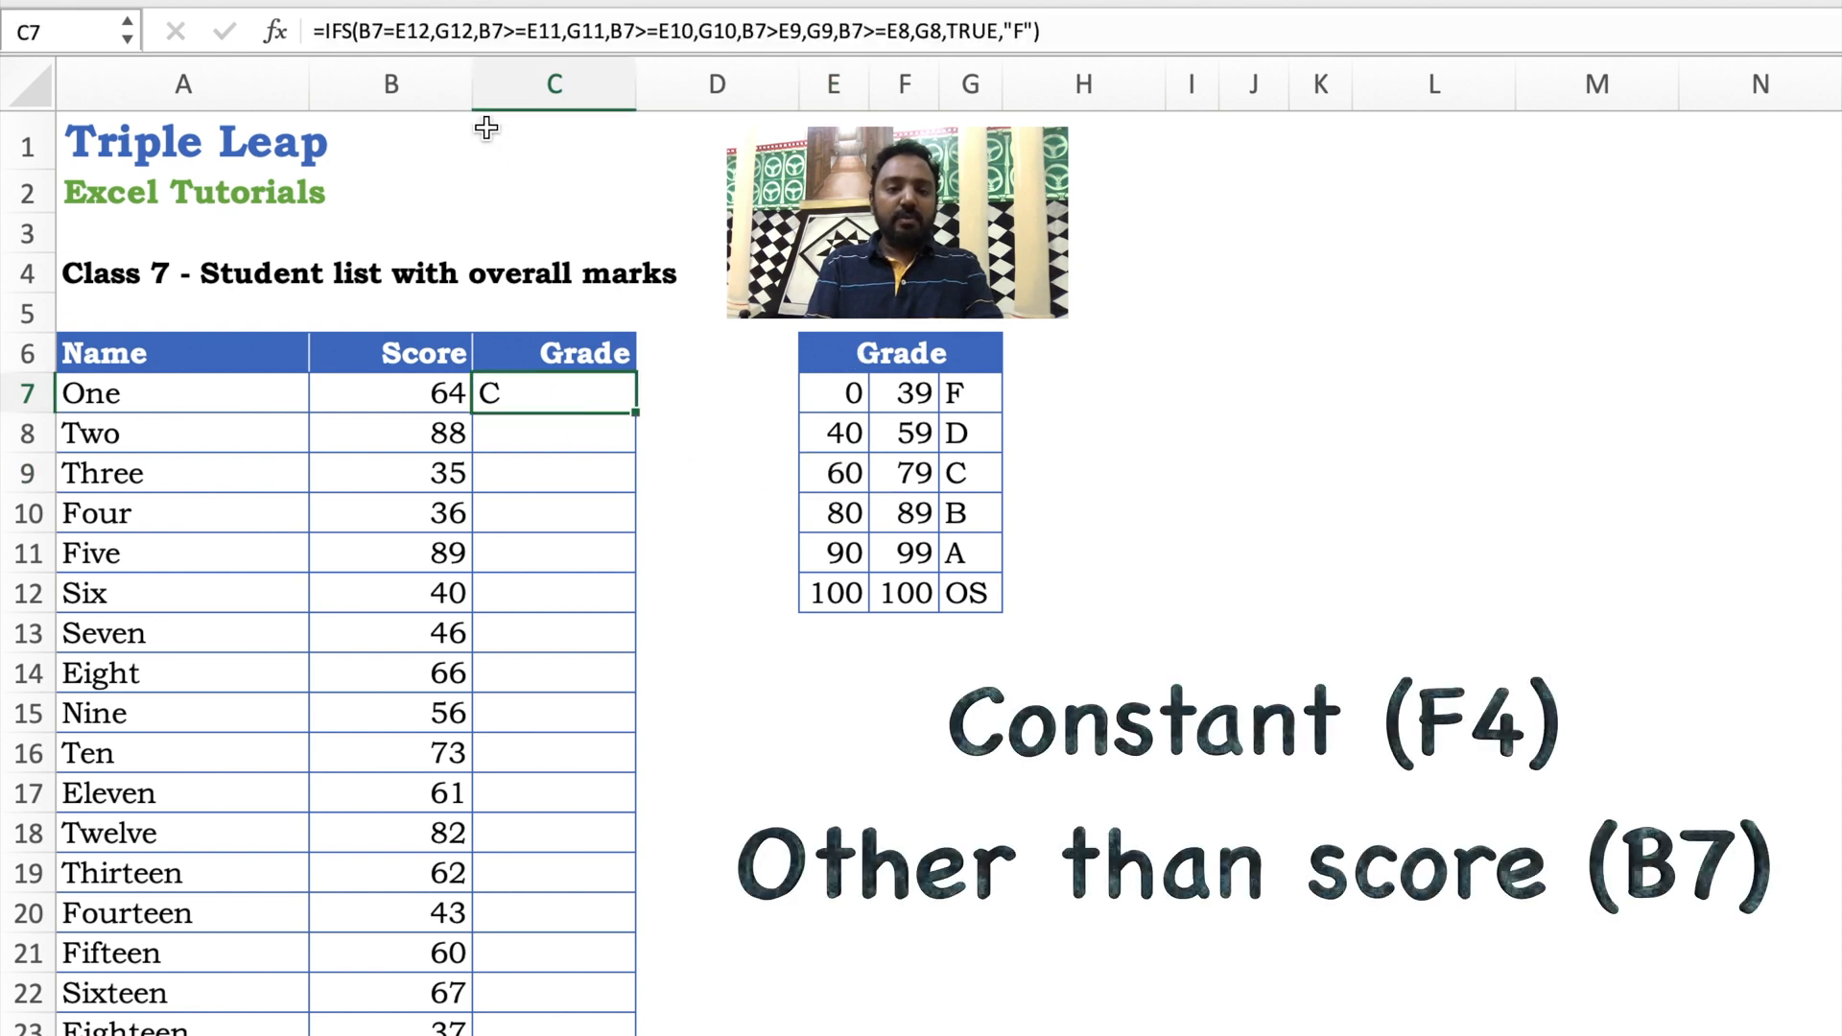
click(408, 30)
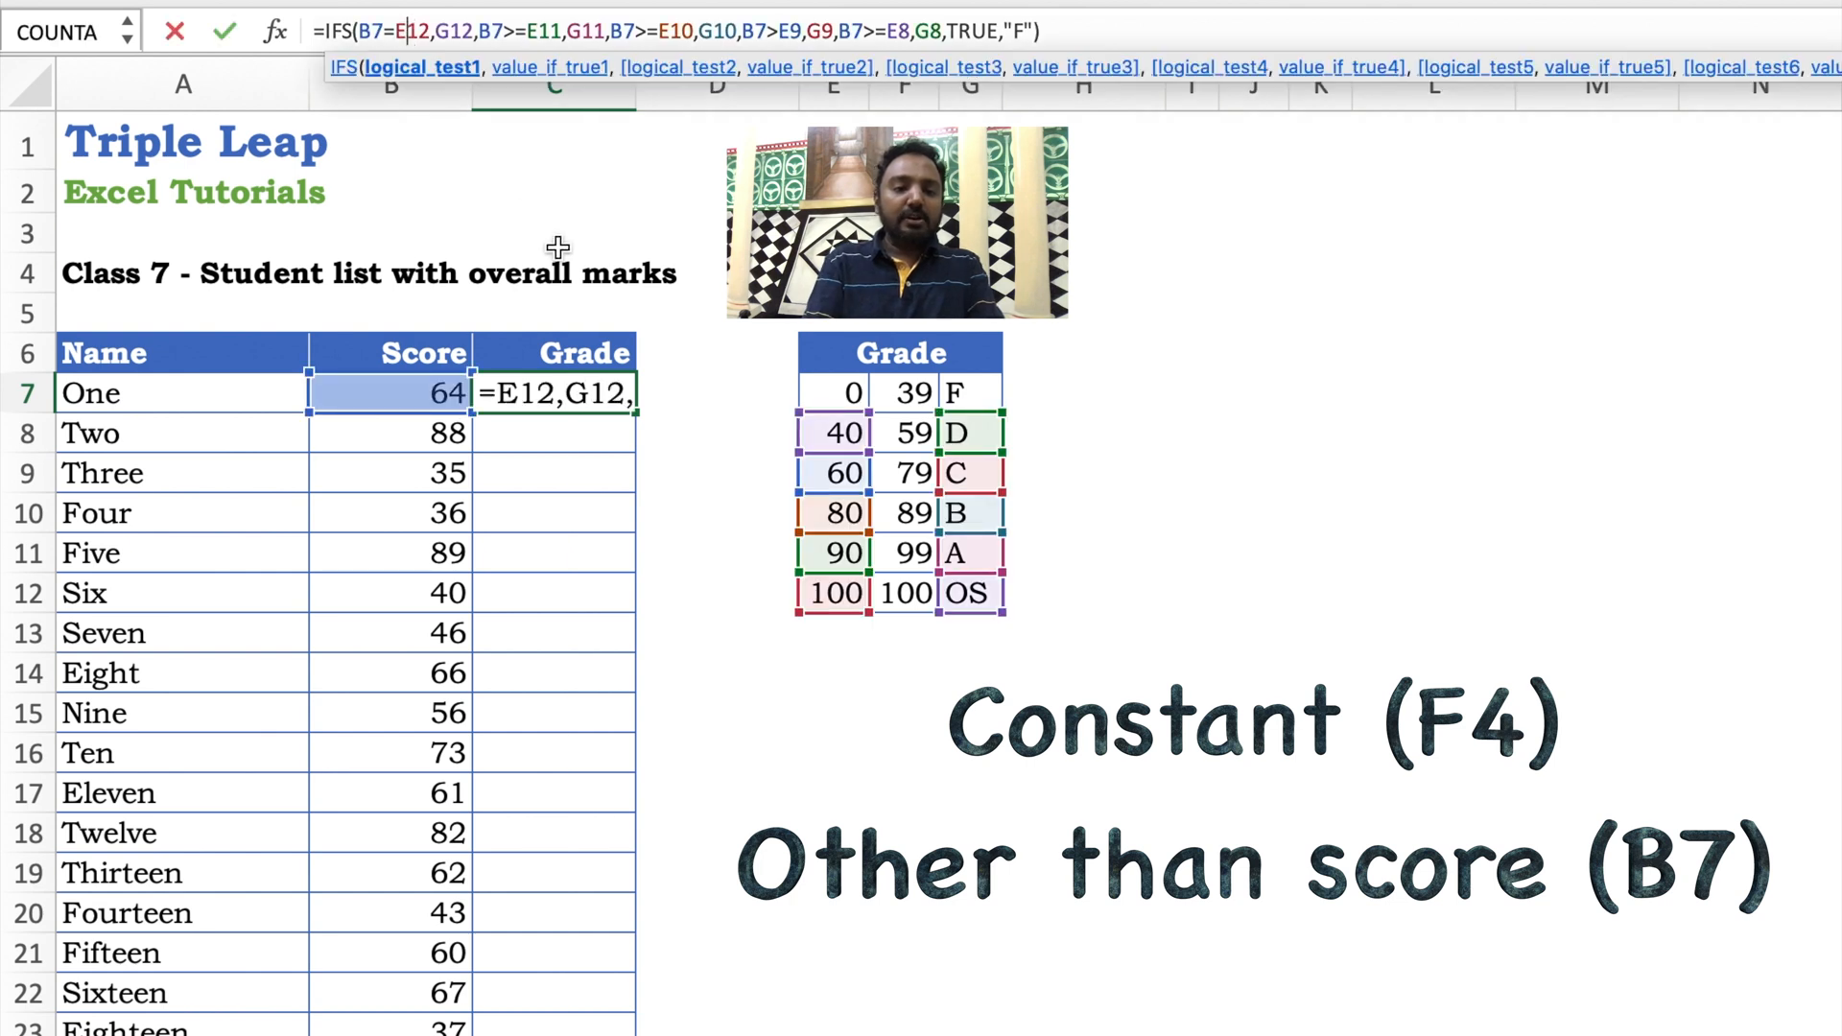
key(F4)
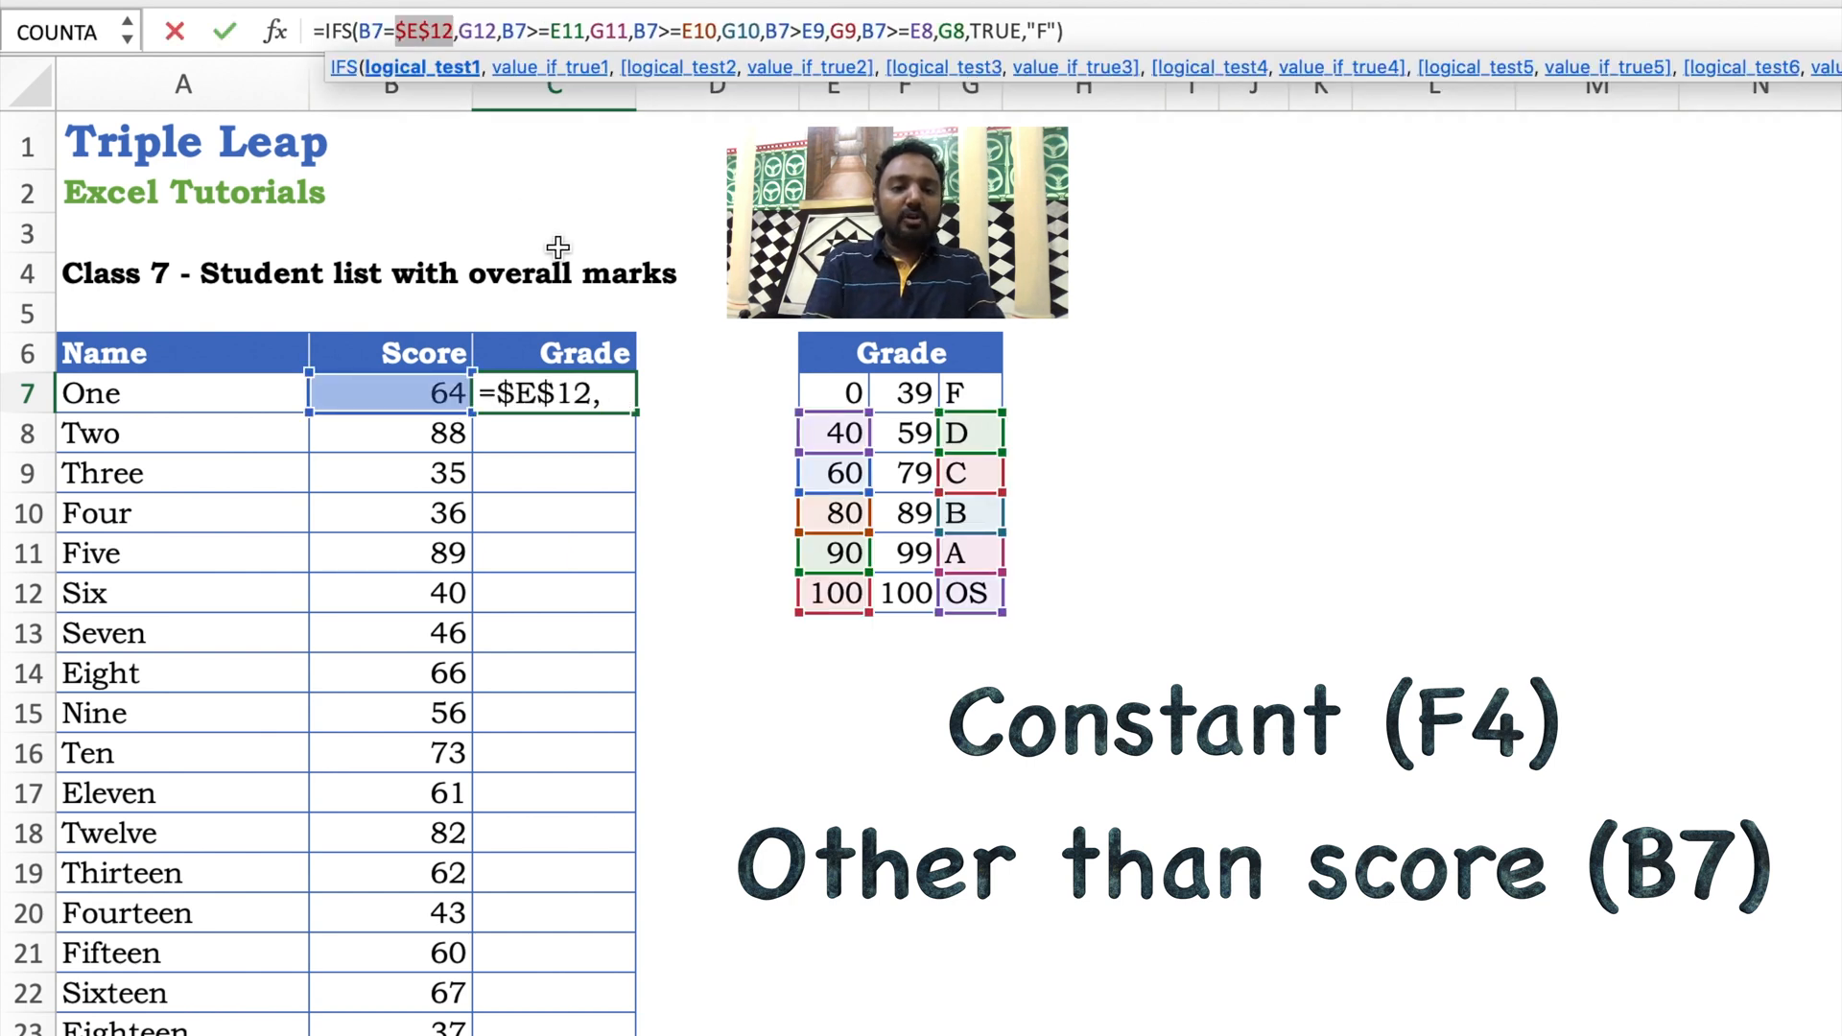
click(474, 29)
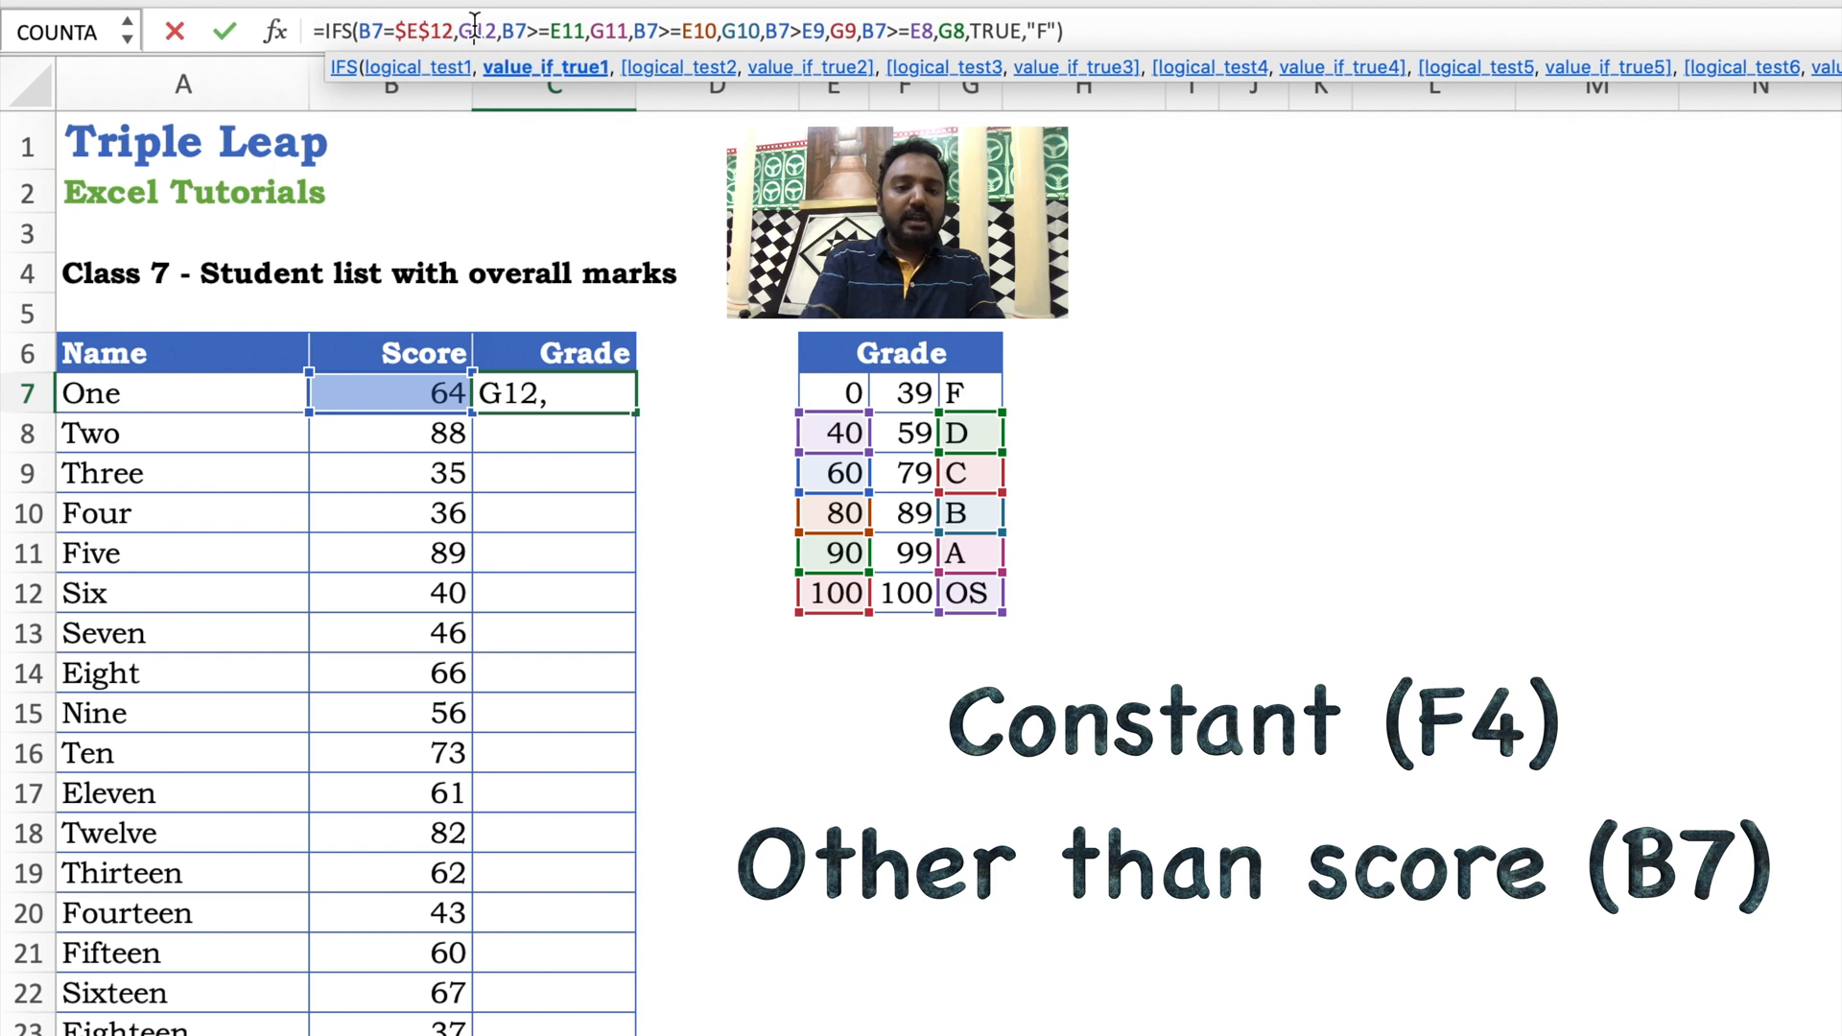
key(F4)
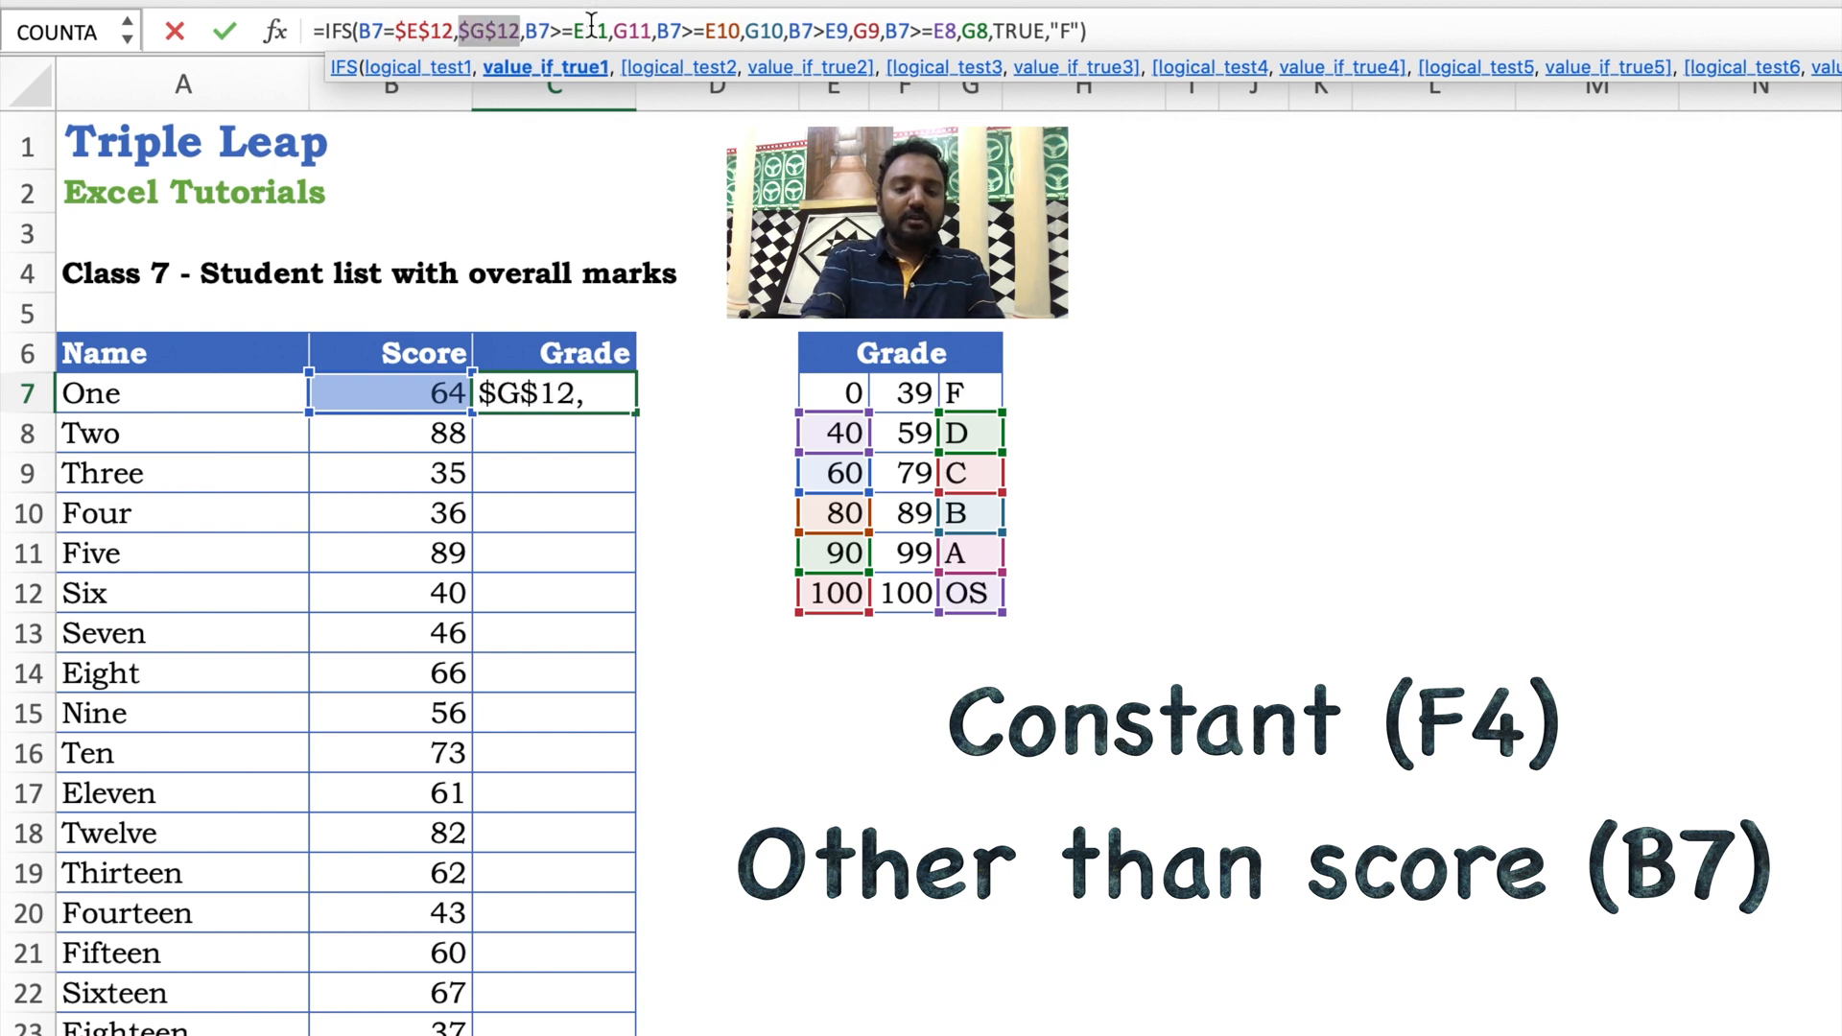
Step: Make the second and third tests' grade-table references absolute in C7's formula: $E$11, $G$11, $E$10 and $G$10
click(593, 30)
key(F4)
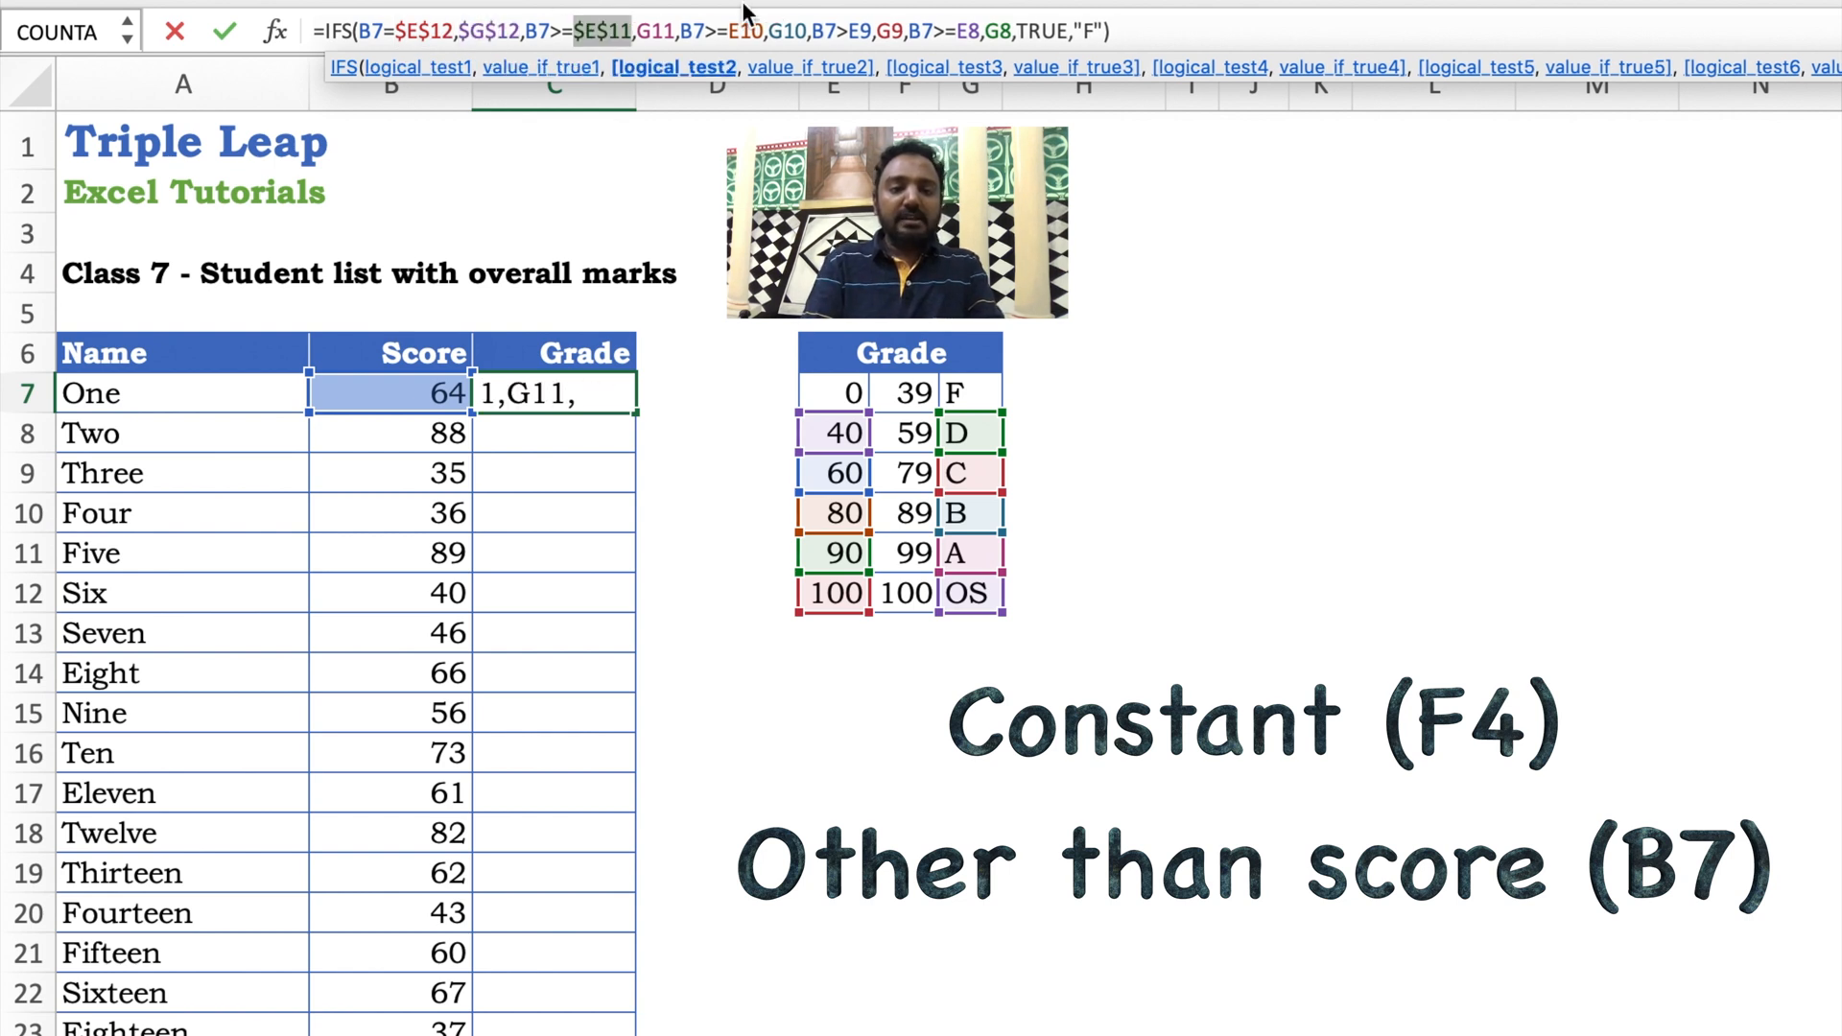
click(651, 31)
key(F4)
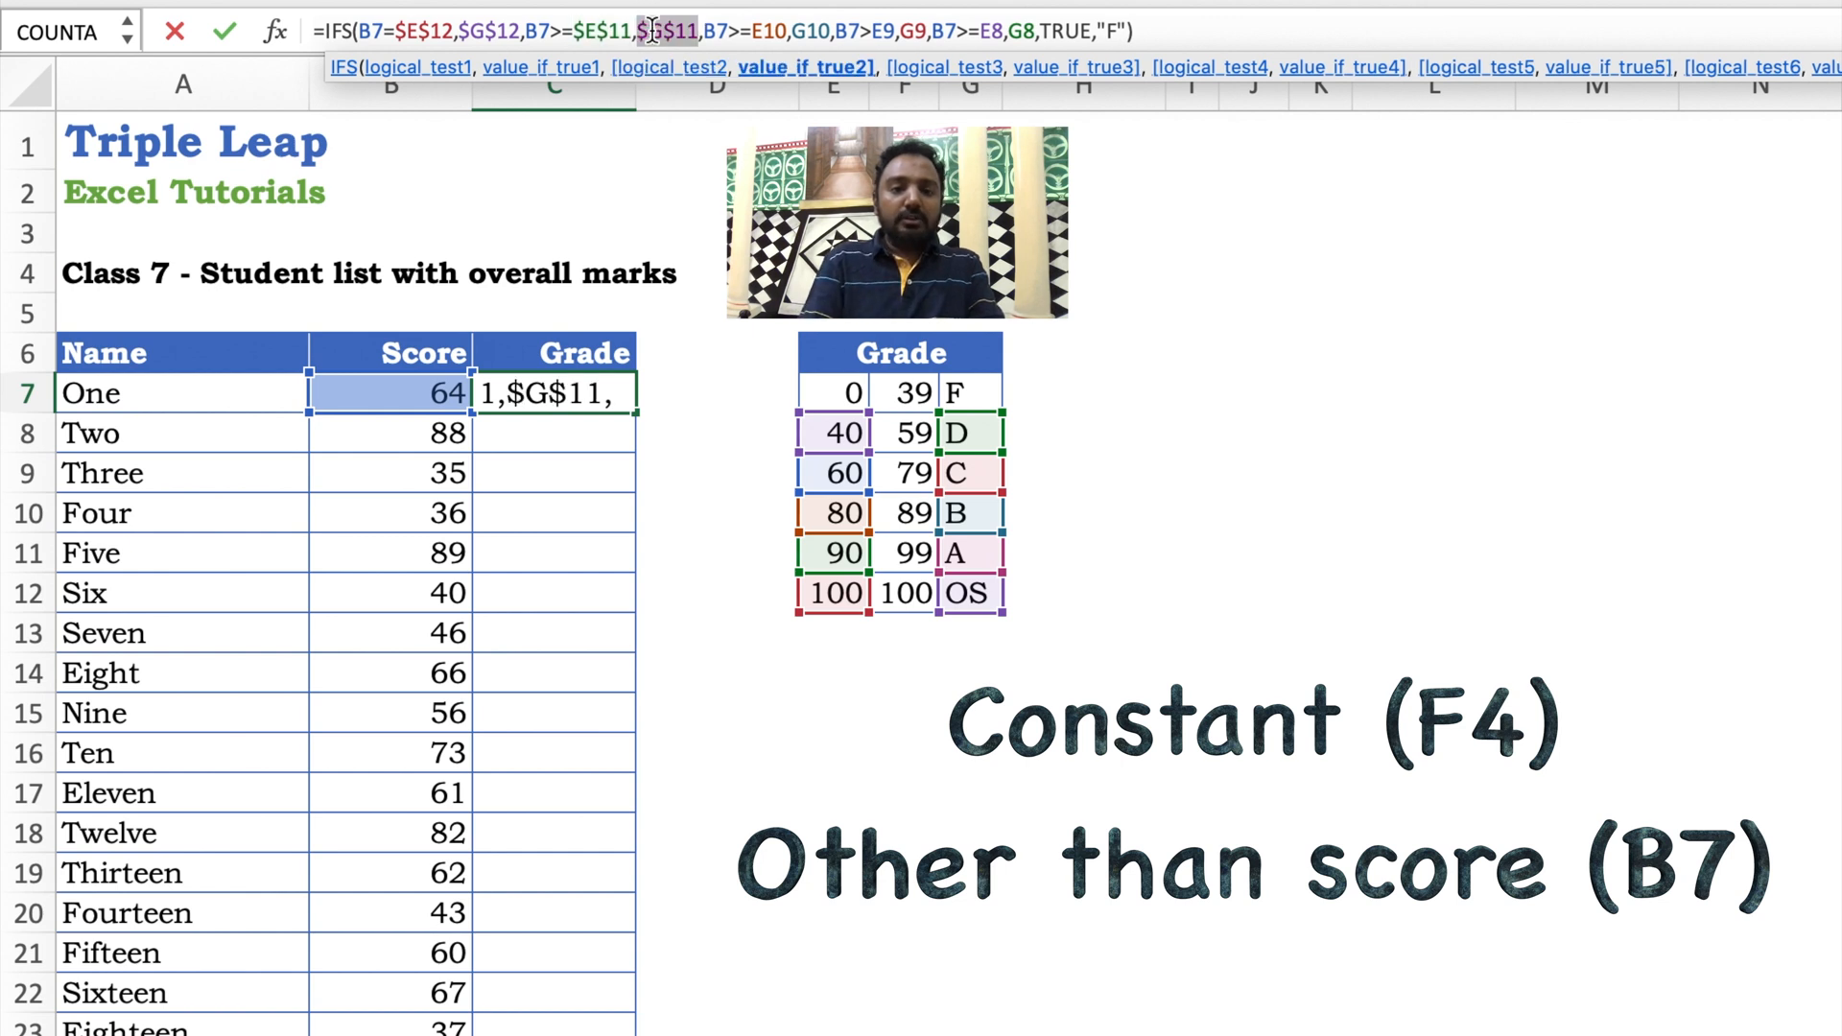
click(769, 31)
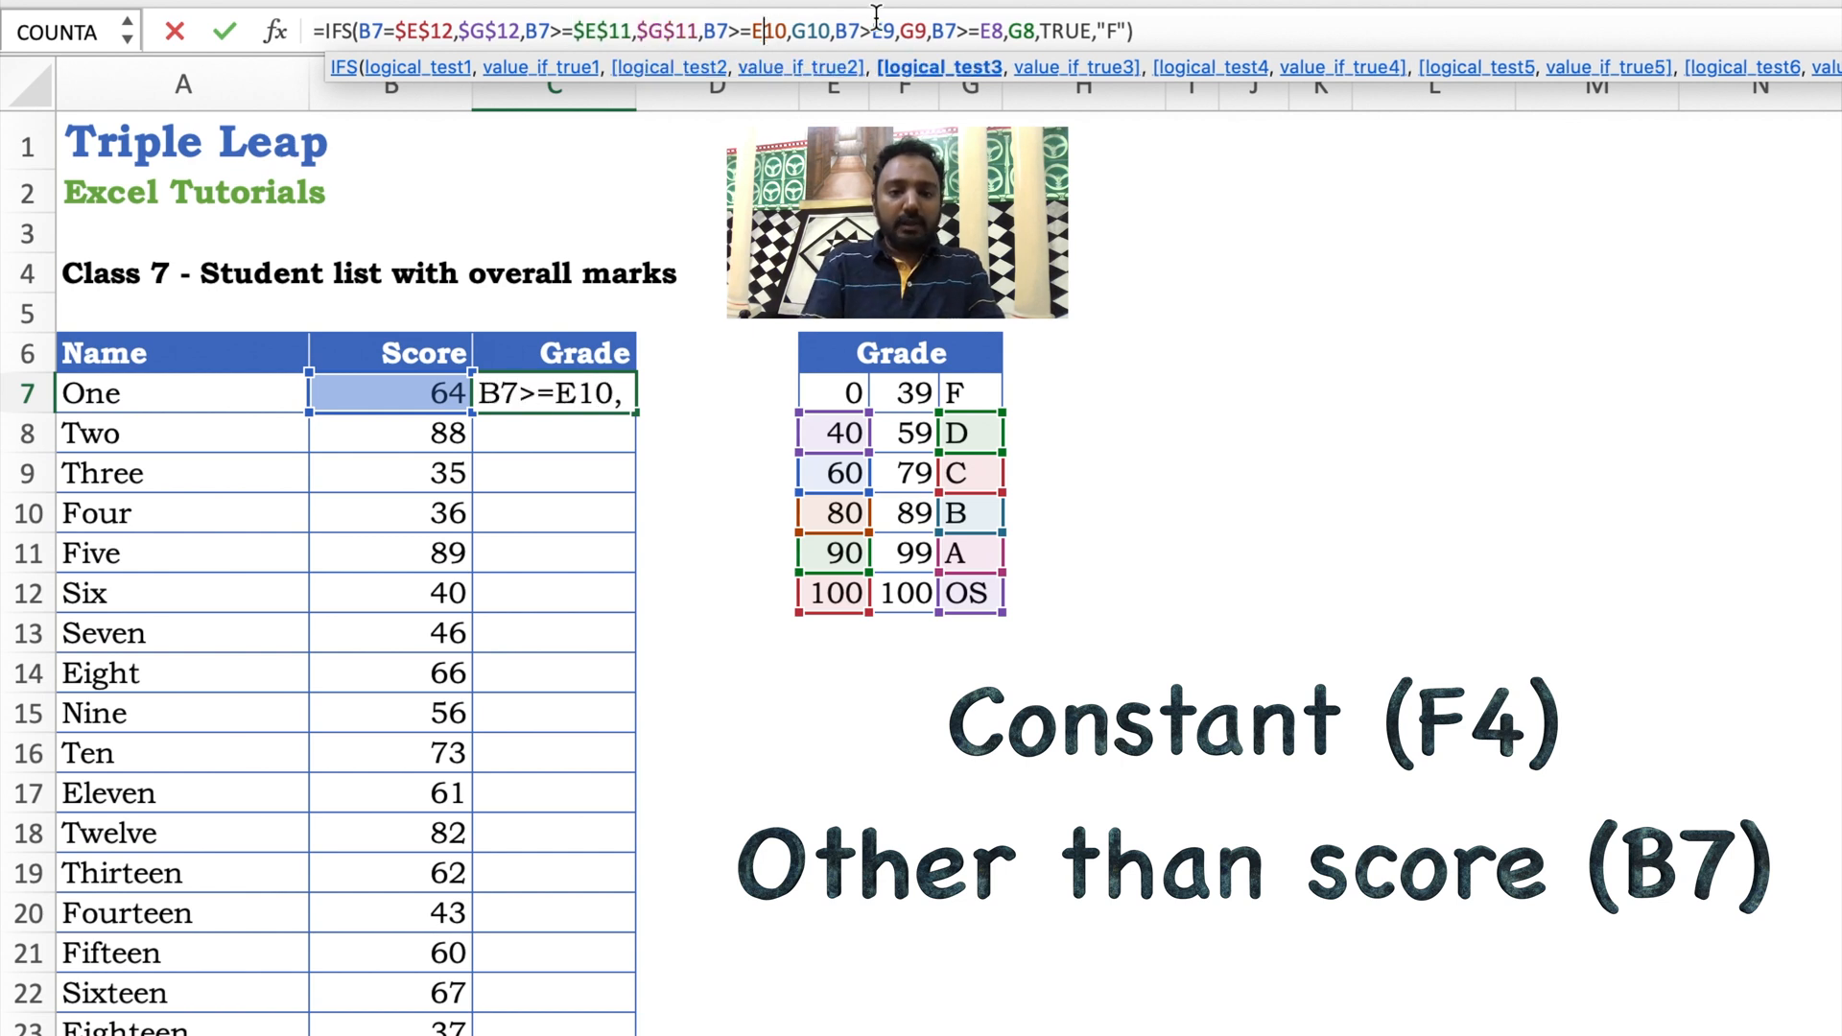
key(F4)
click(831, 29)
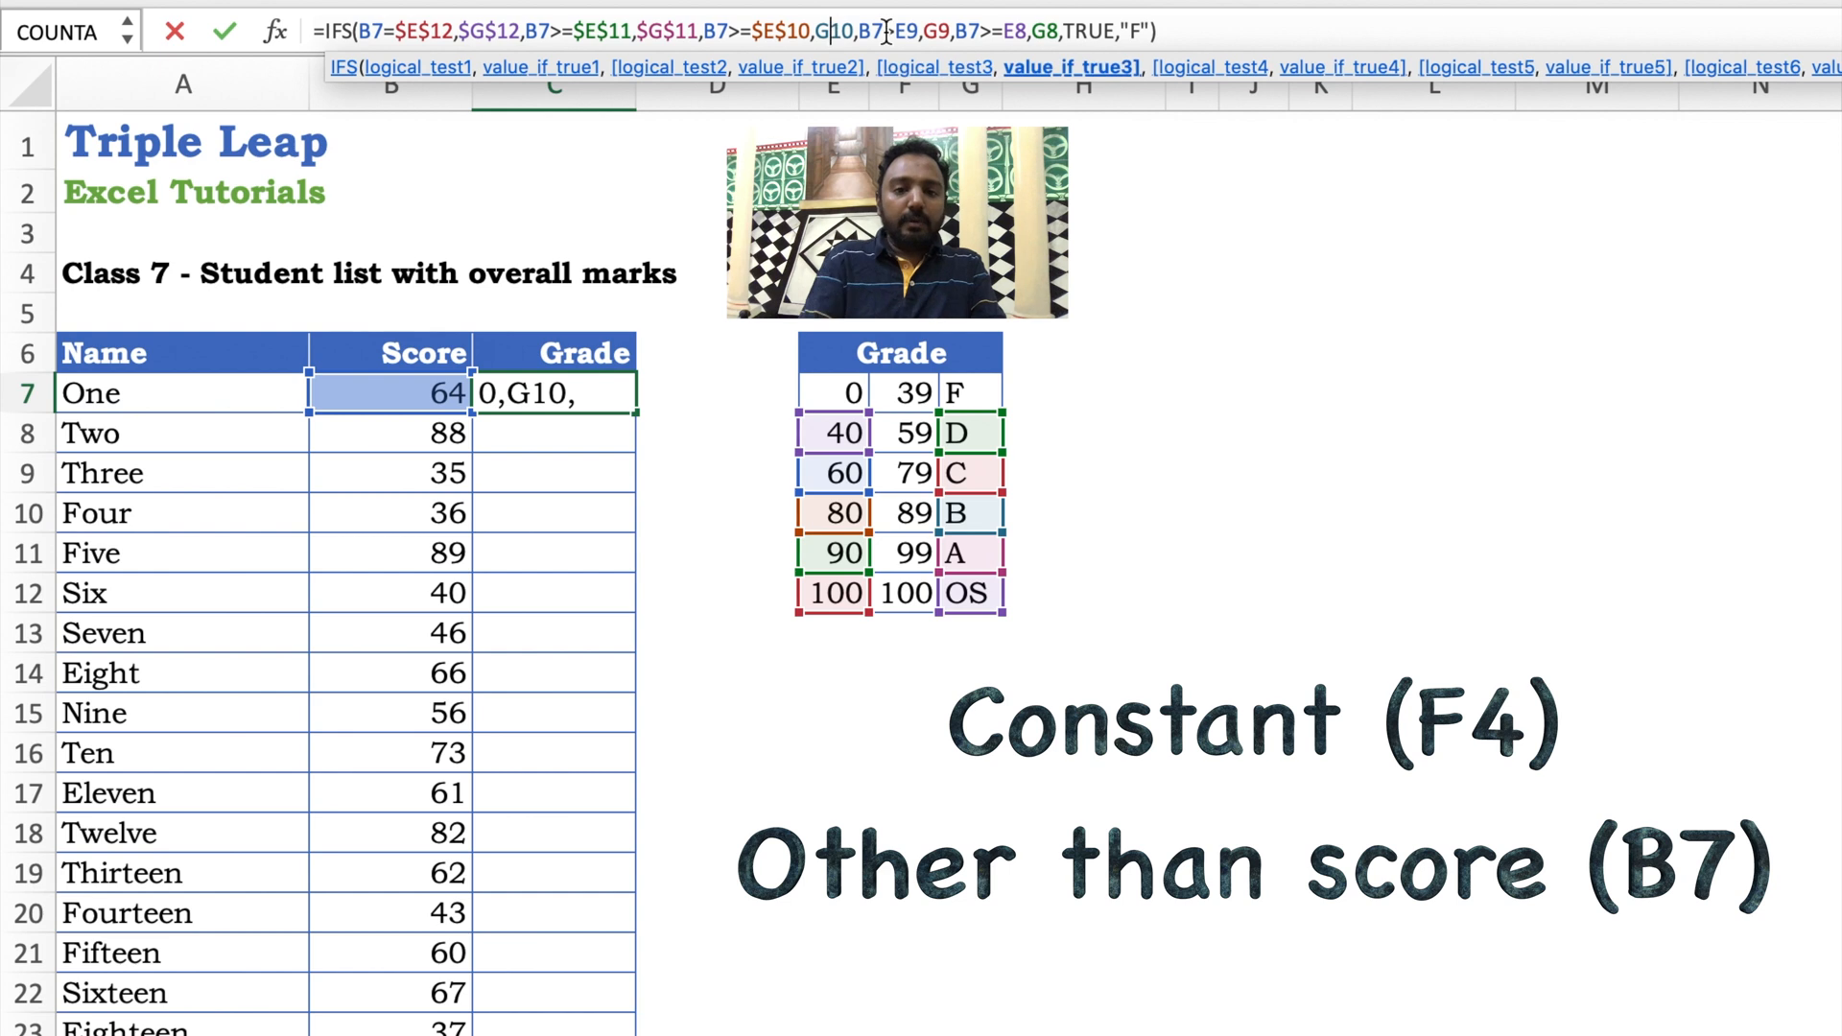
key(F4)
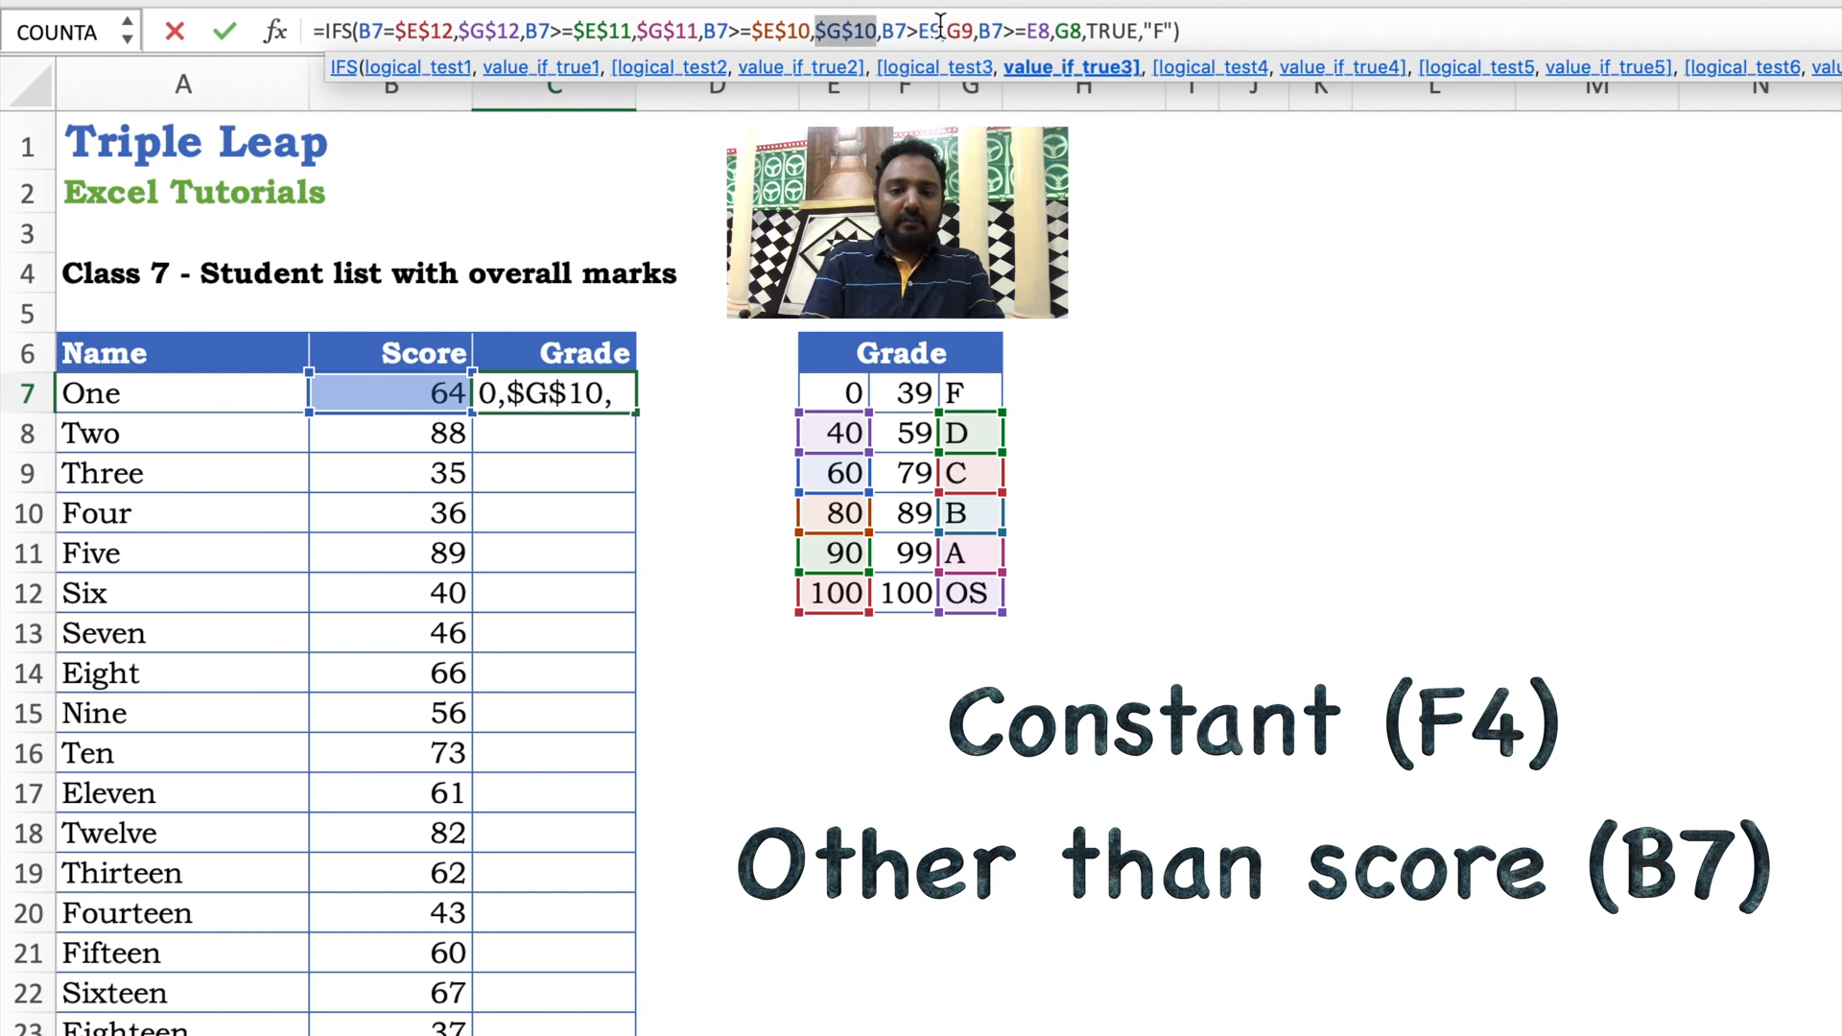
Step: Make the fourth and fifth tests' grade-table references absolute in C7's formula, $E$9, $G$9, $E$8 and $G$8, and enter it
click(939, 28)
key(F4)
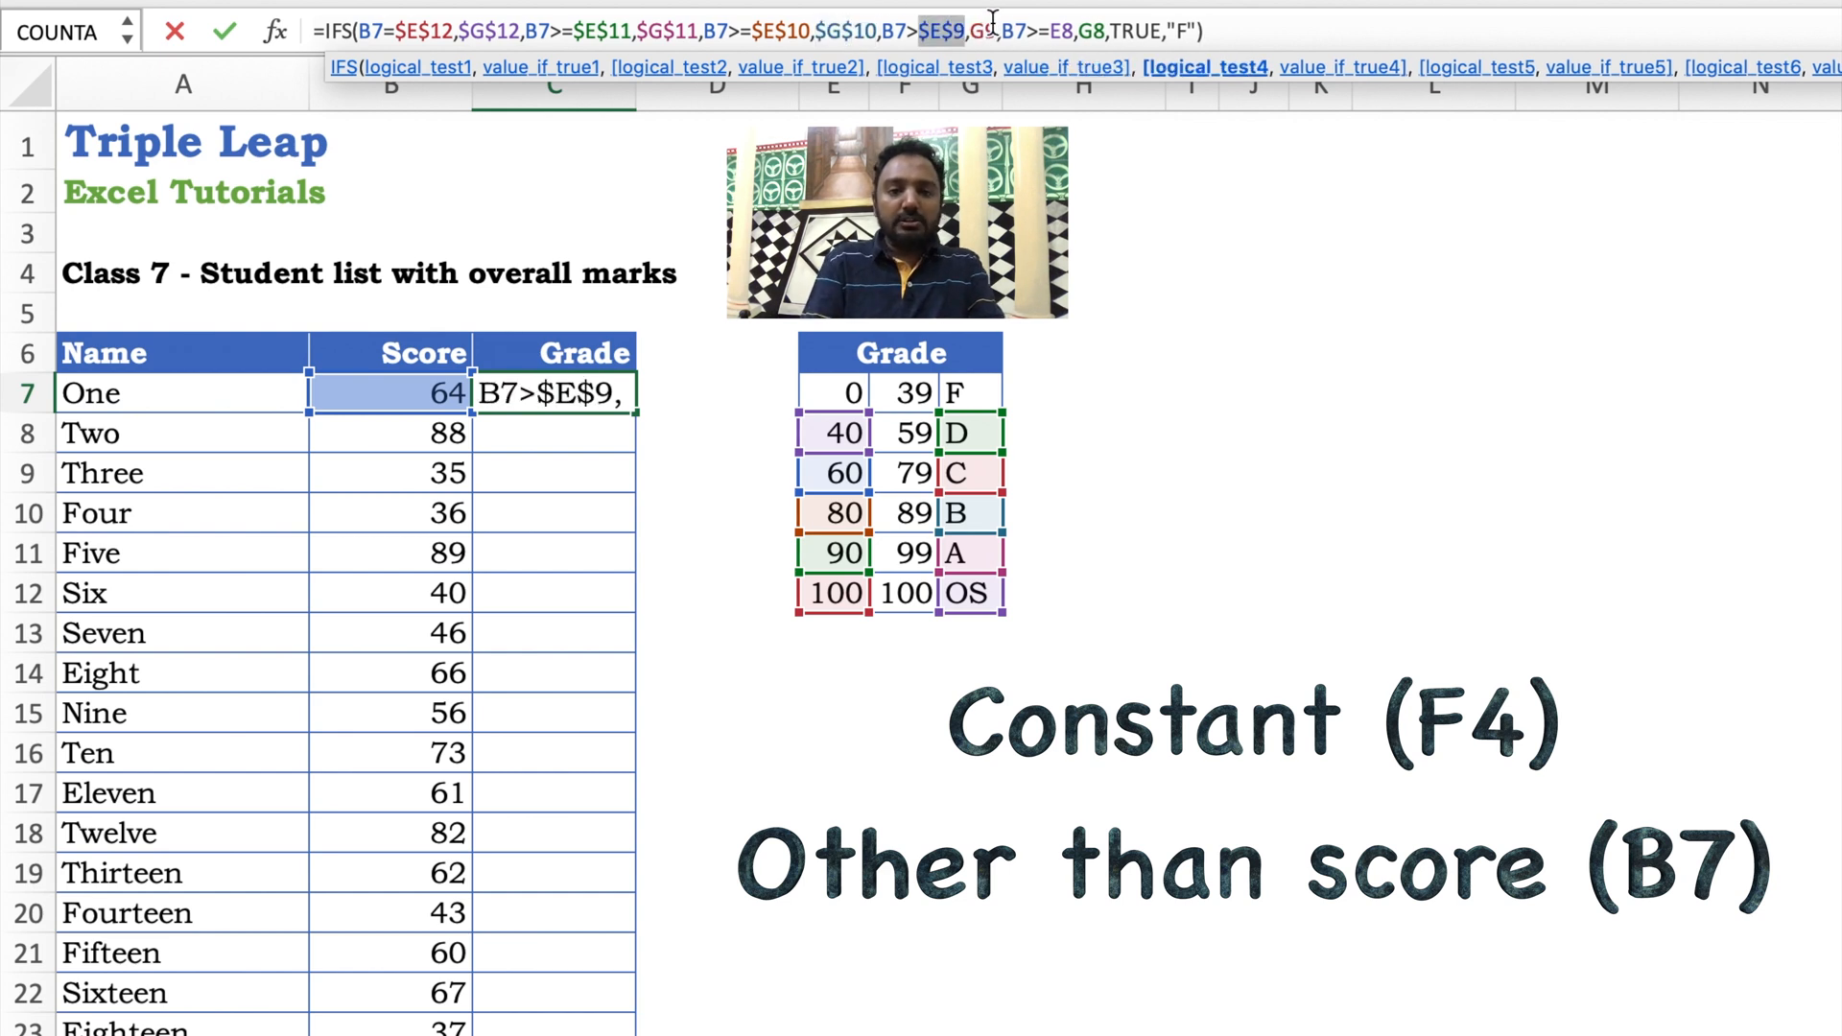
click(988, 28)
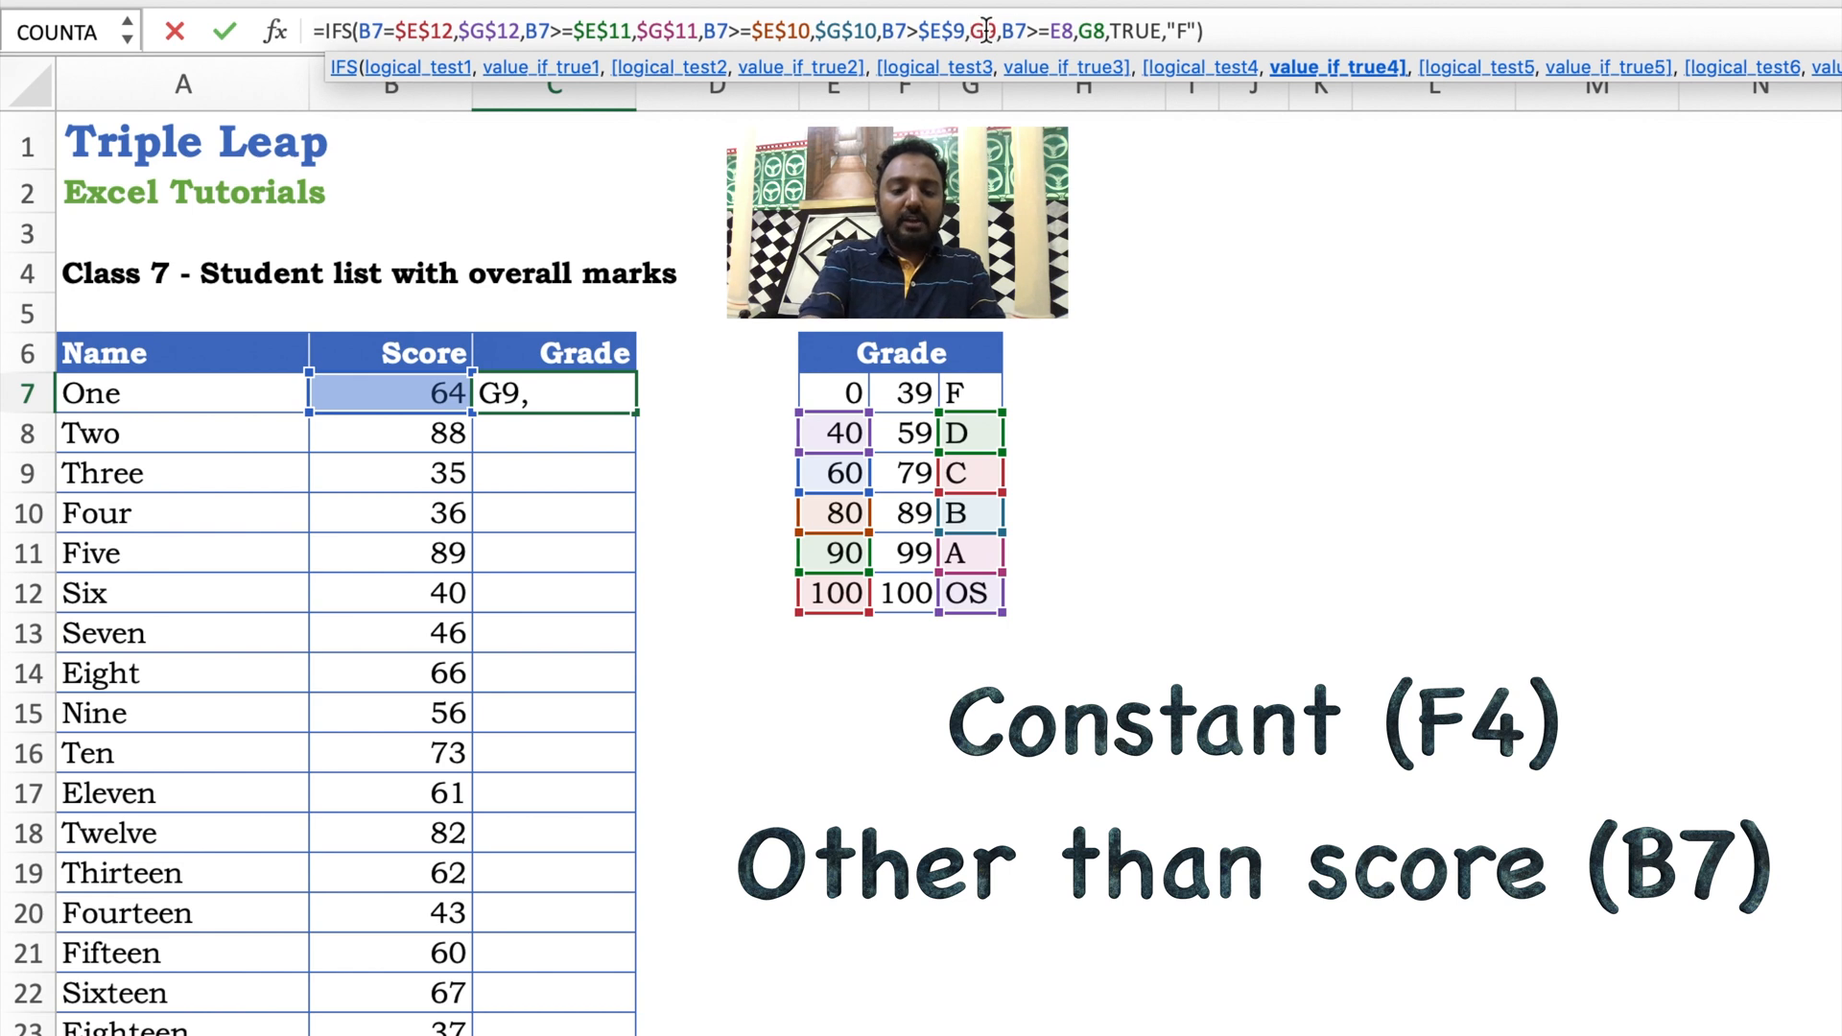
key(F4)
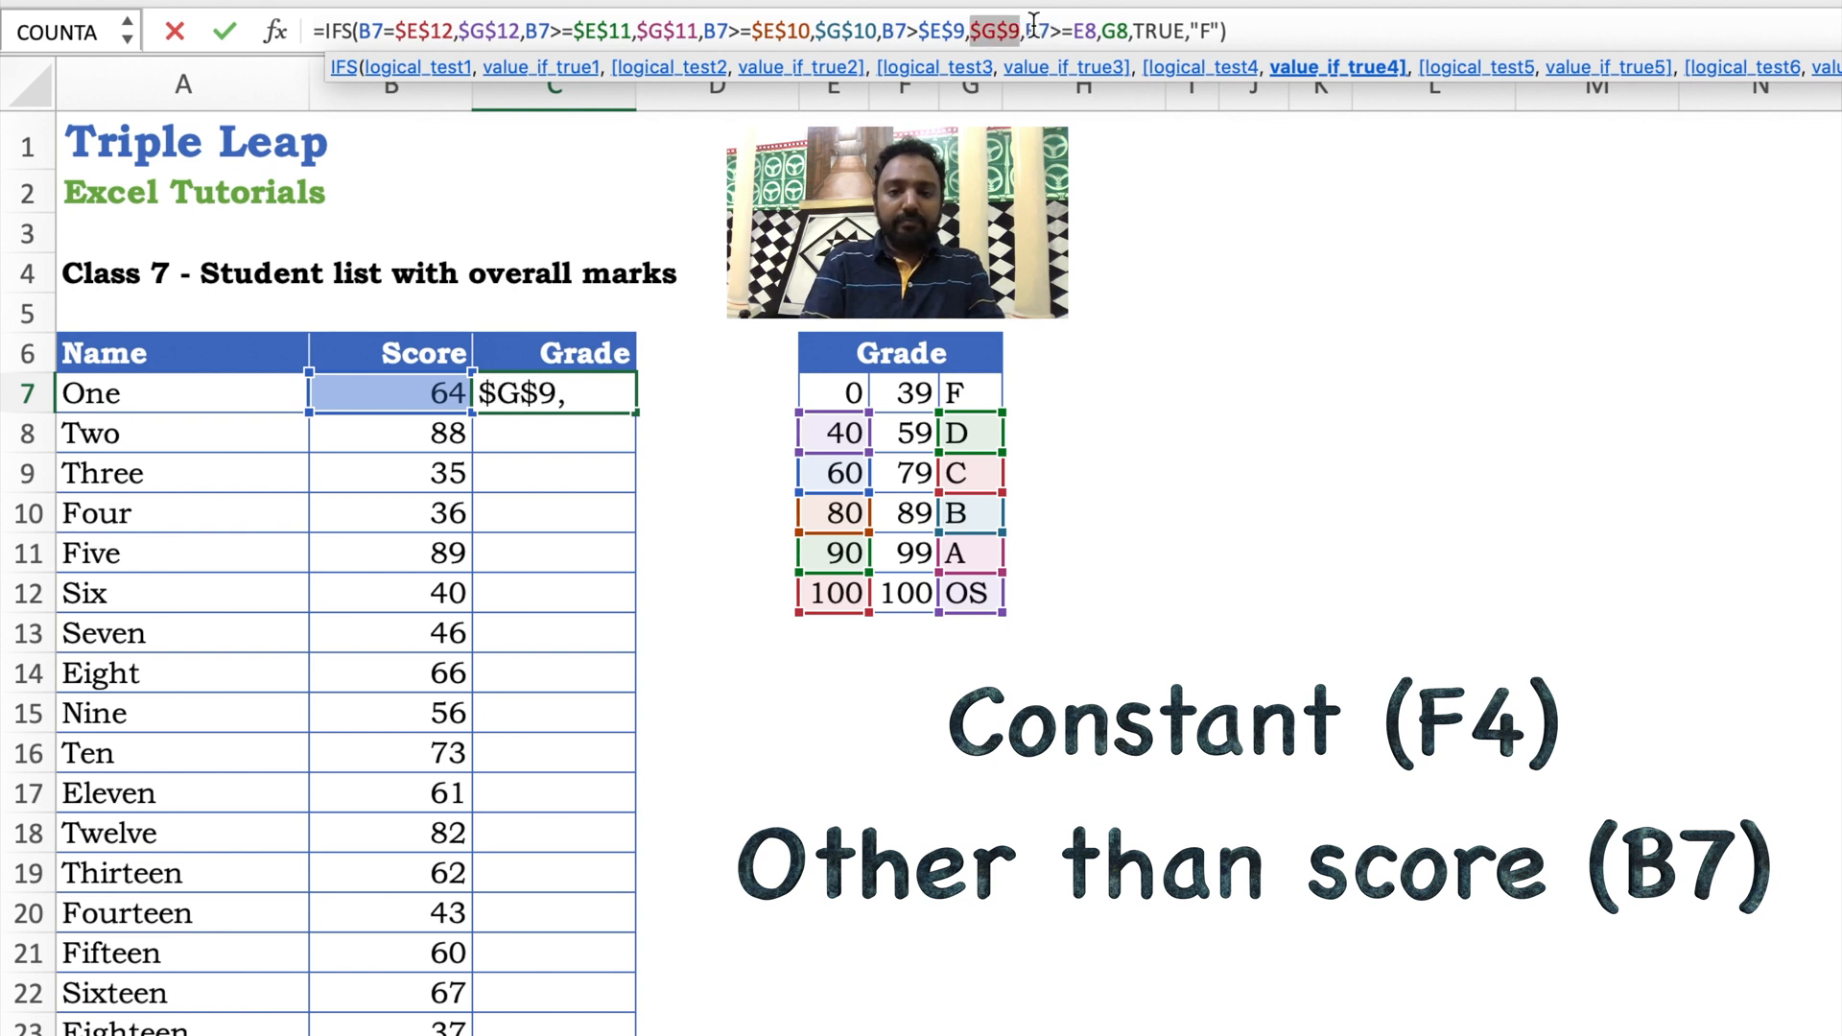
click(1086, 31)
key(F4)
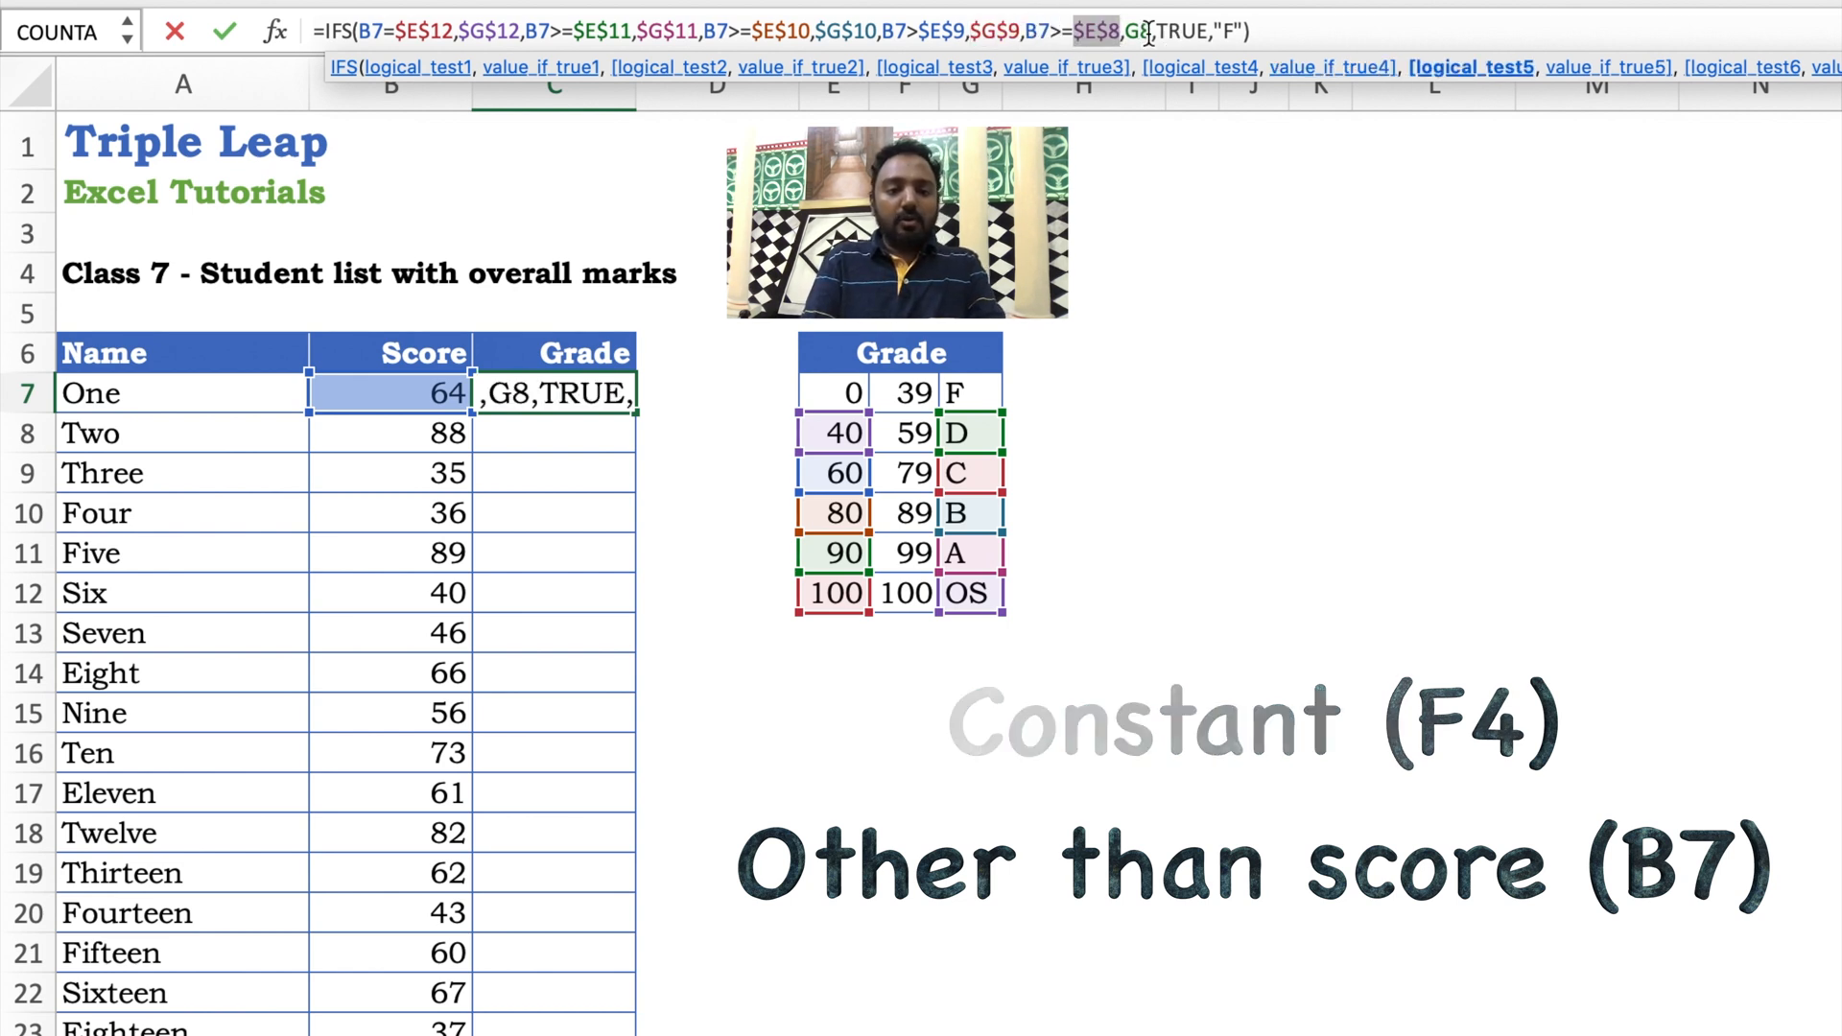
click(1149, 30)
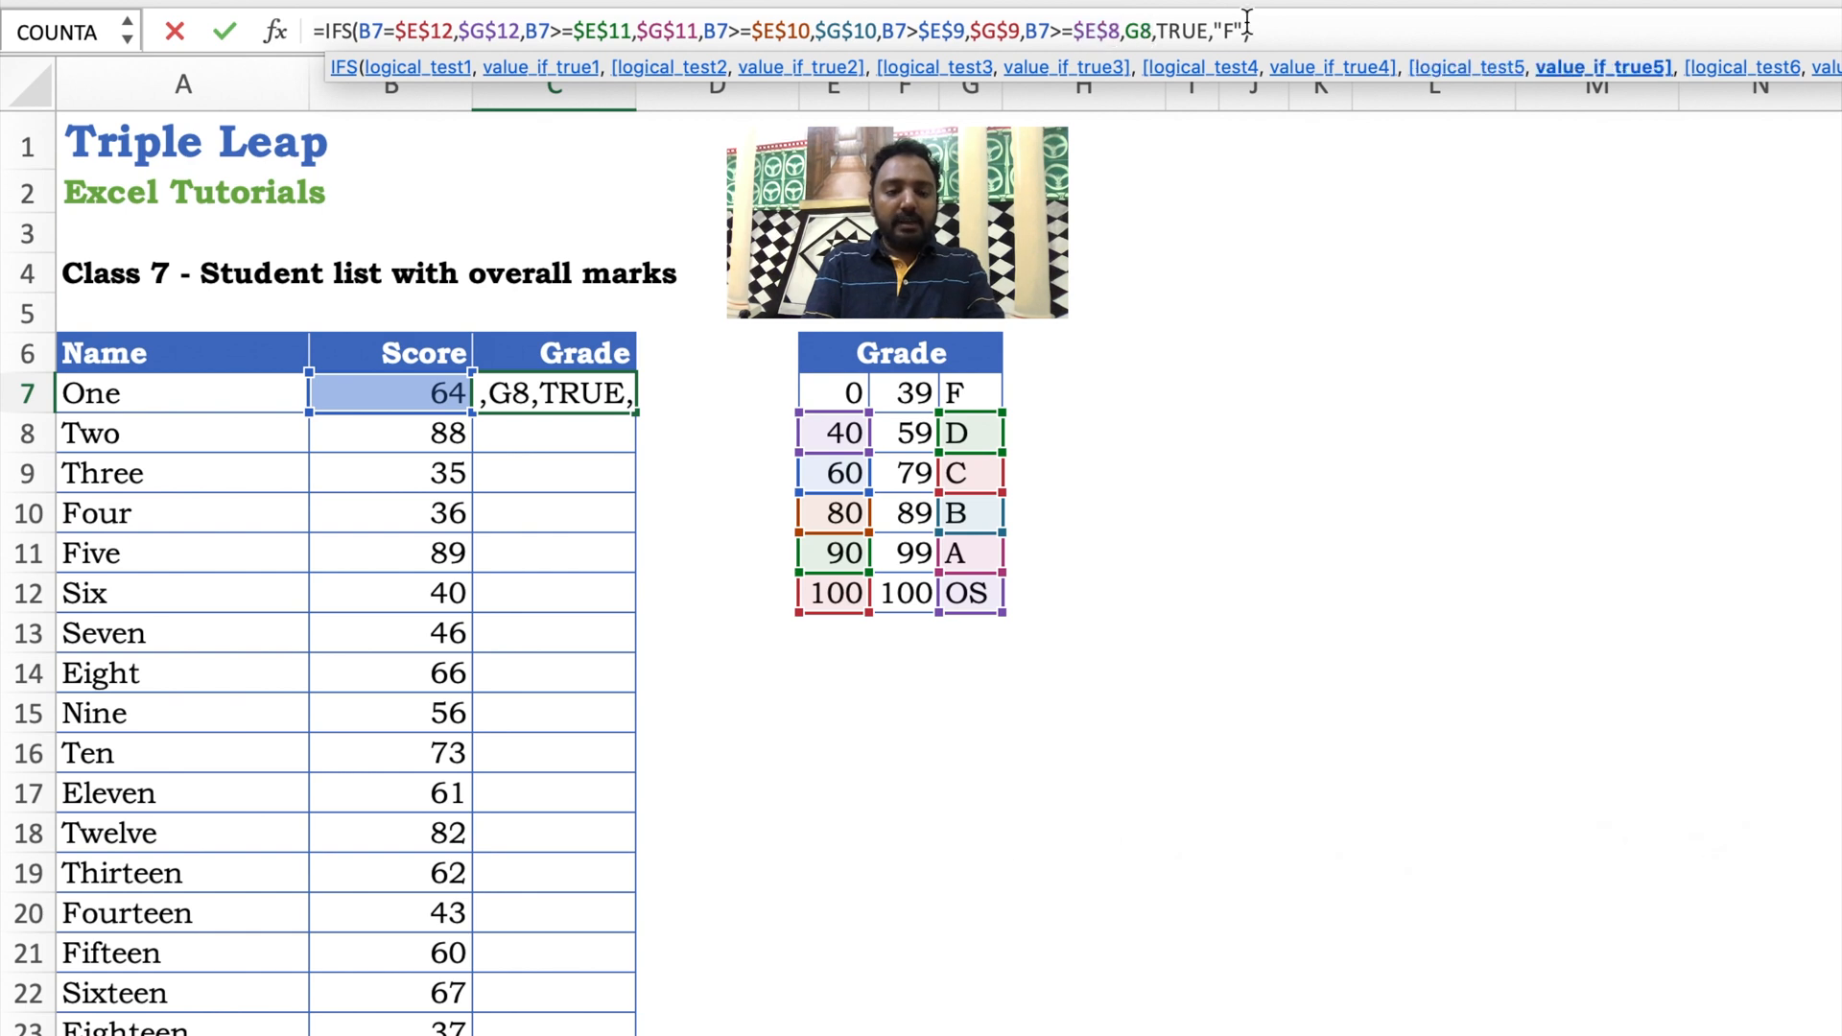
key(F4)
key(Return)
Step: Copy C7's formula down the Grade column to C8:C45 and return to C7
key(Up)
key(ctrl+c)
key(Left)
key(Down)
key(ctrl+Down)
key(Right)
key(ctrl+shift+Up)
key(shift+Down)
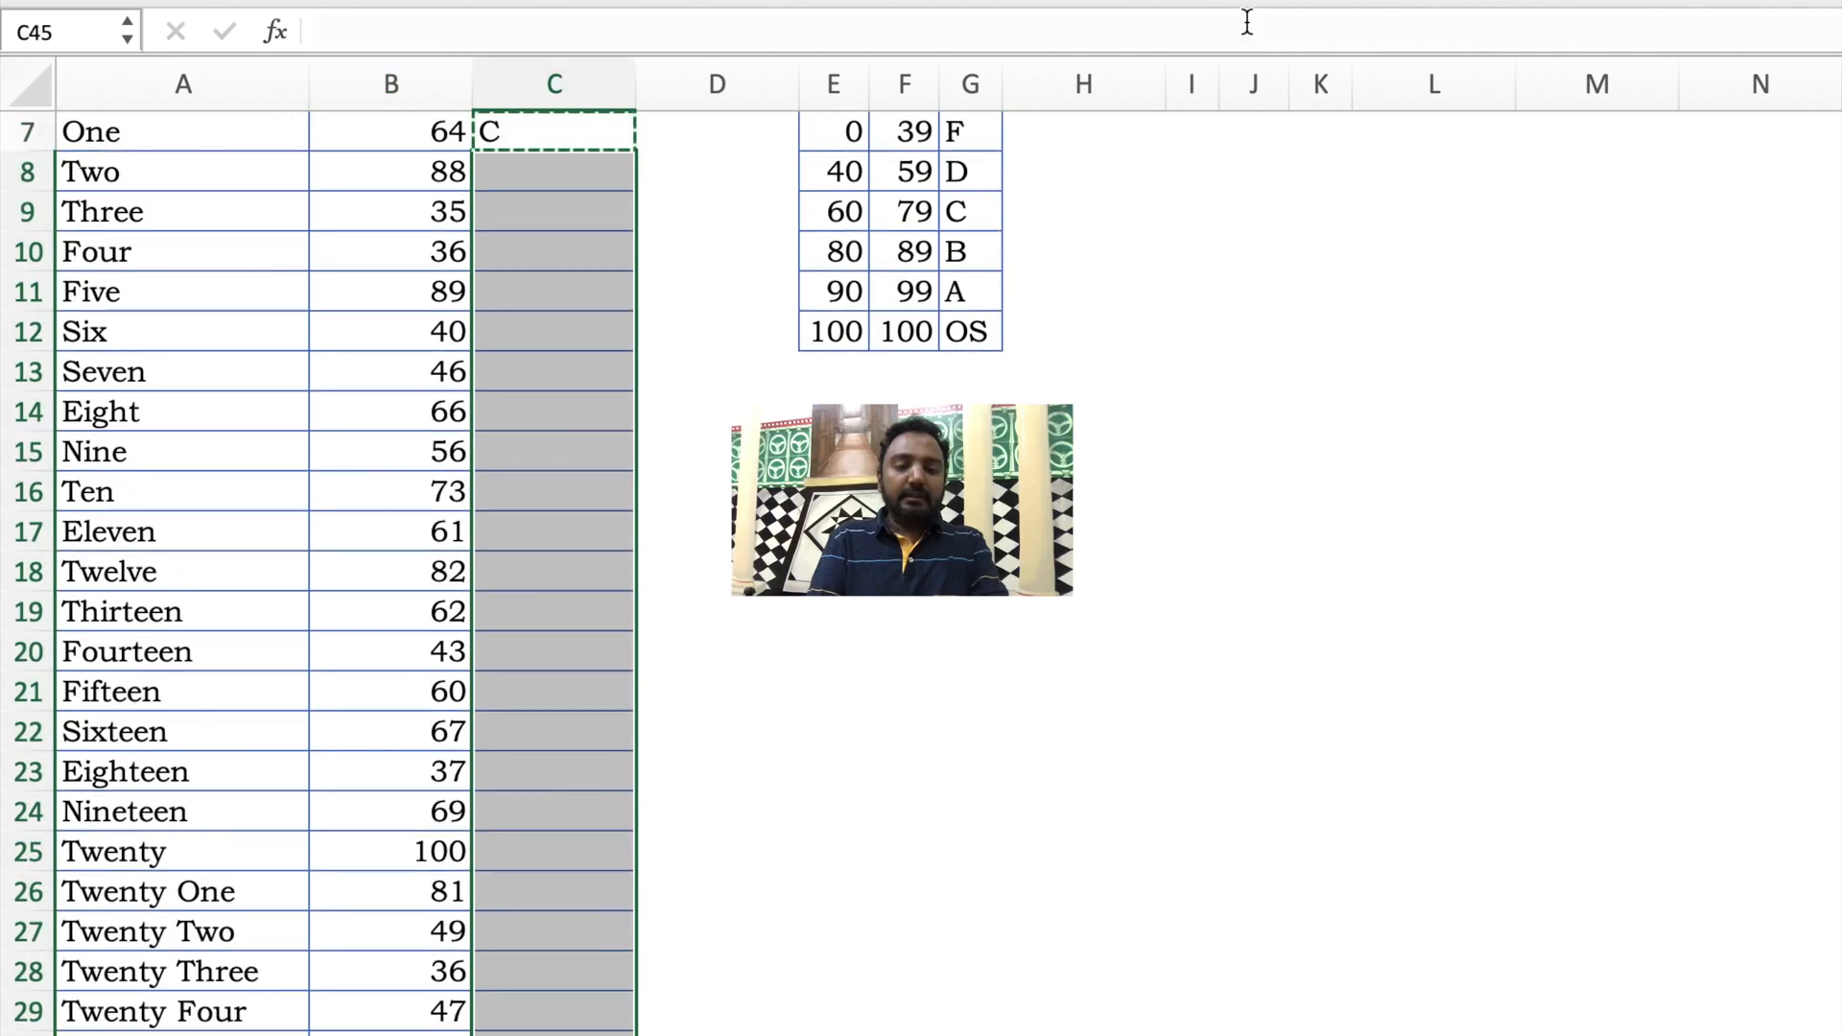
key(ctrl+v)
key(ctrl+Up)
key(Down)
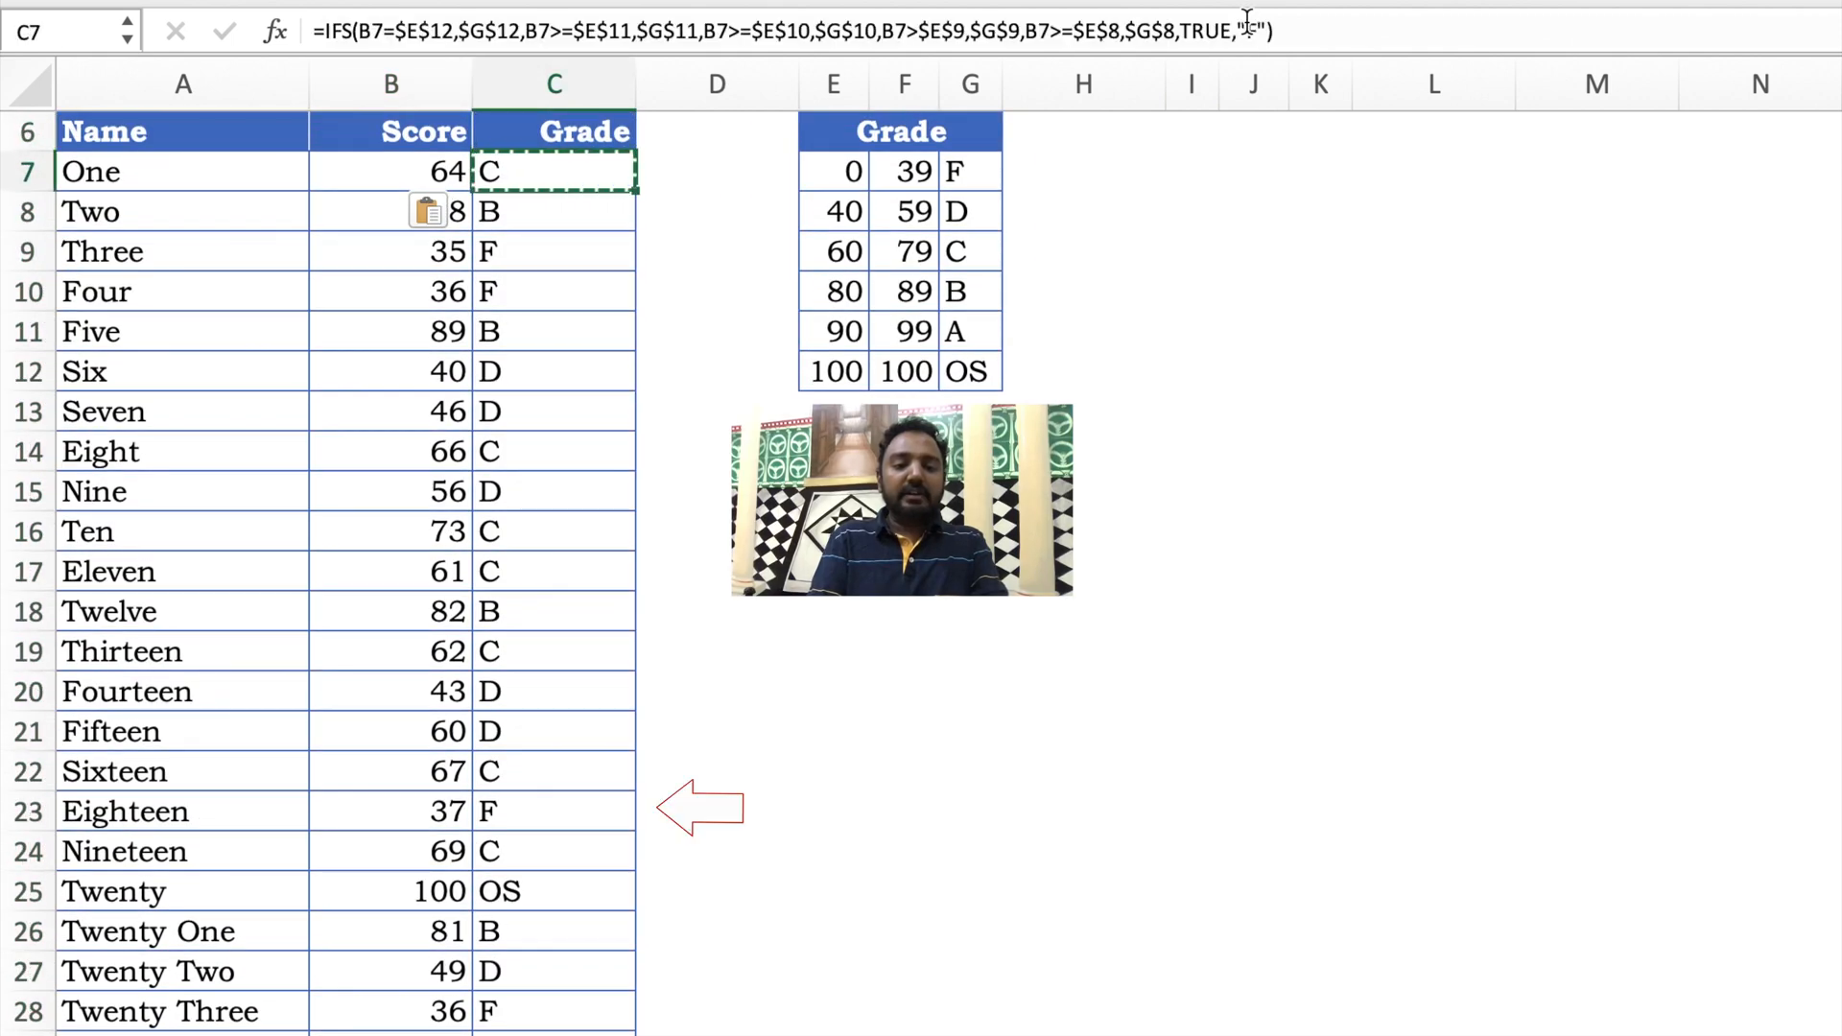
Step: Inspect the formula in C23, and try removing the fallback pair TRUE,"F" from C7's formula
click(520, 814)
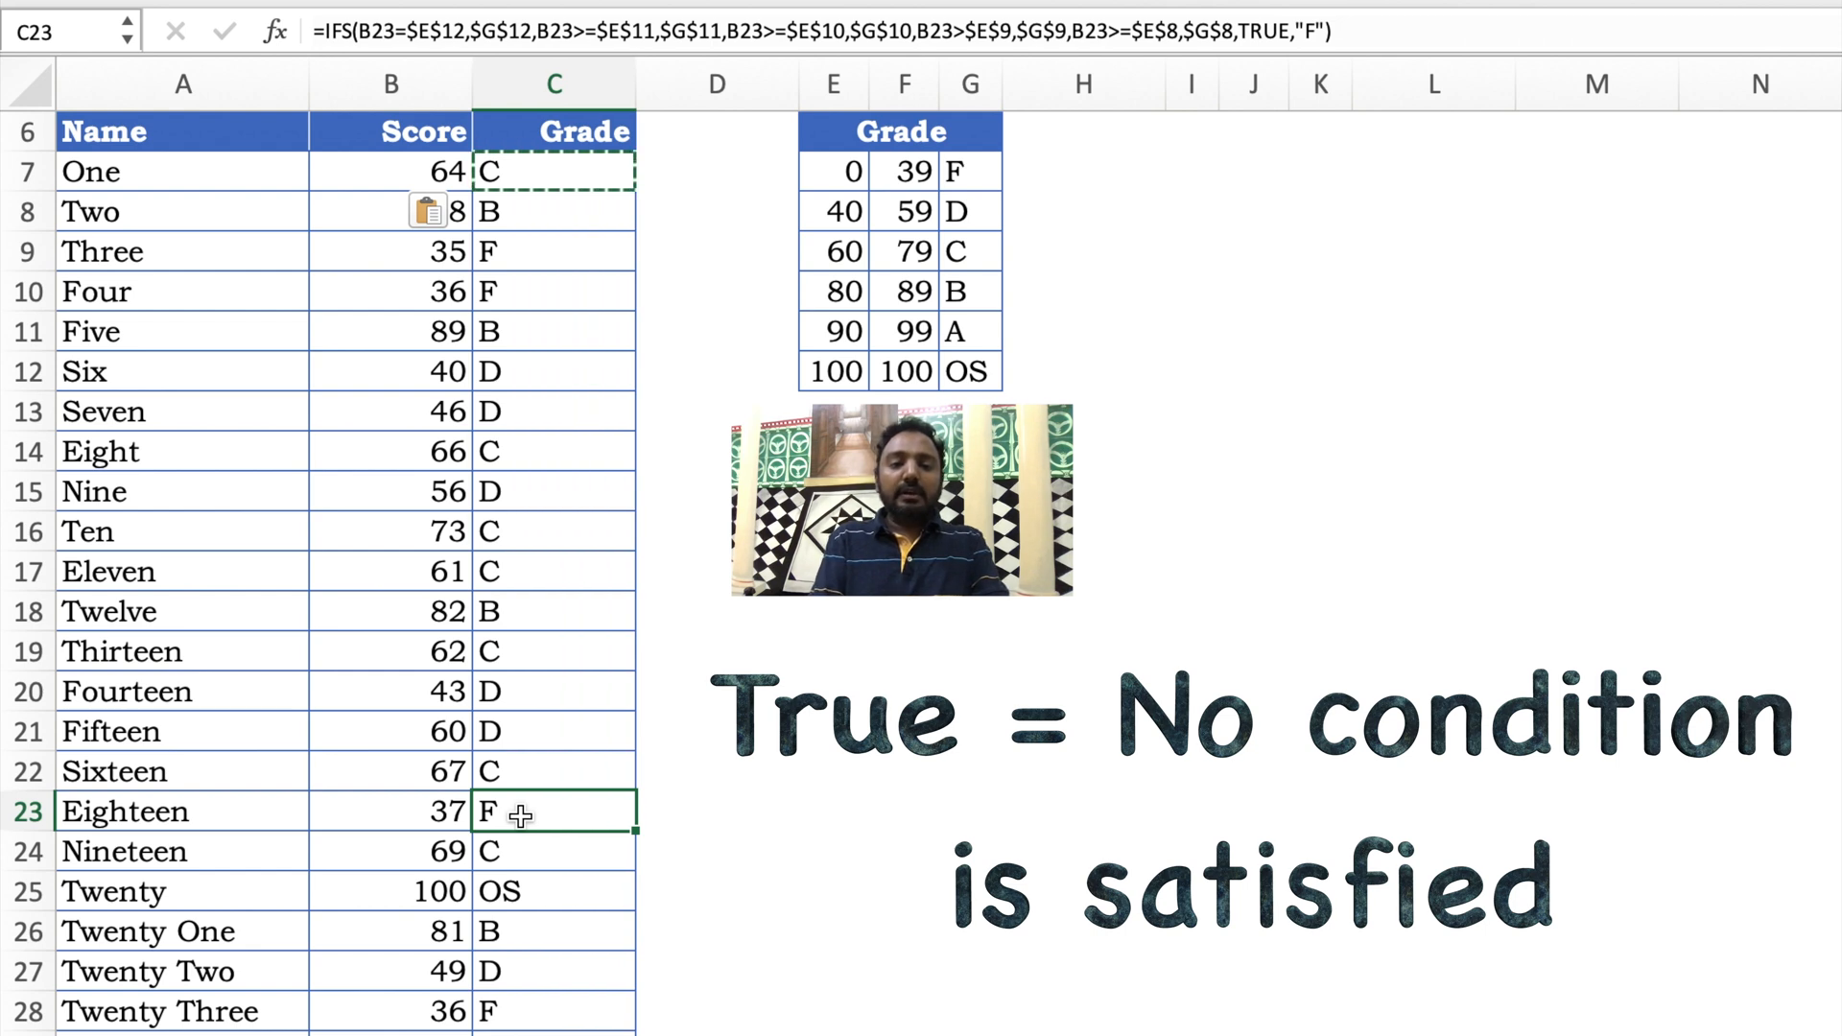
click(608, 177)
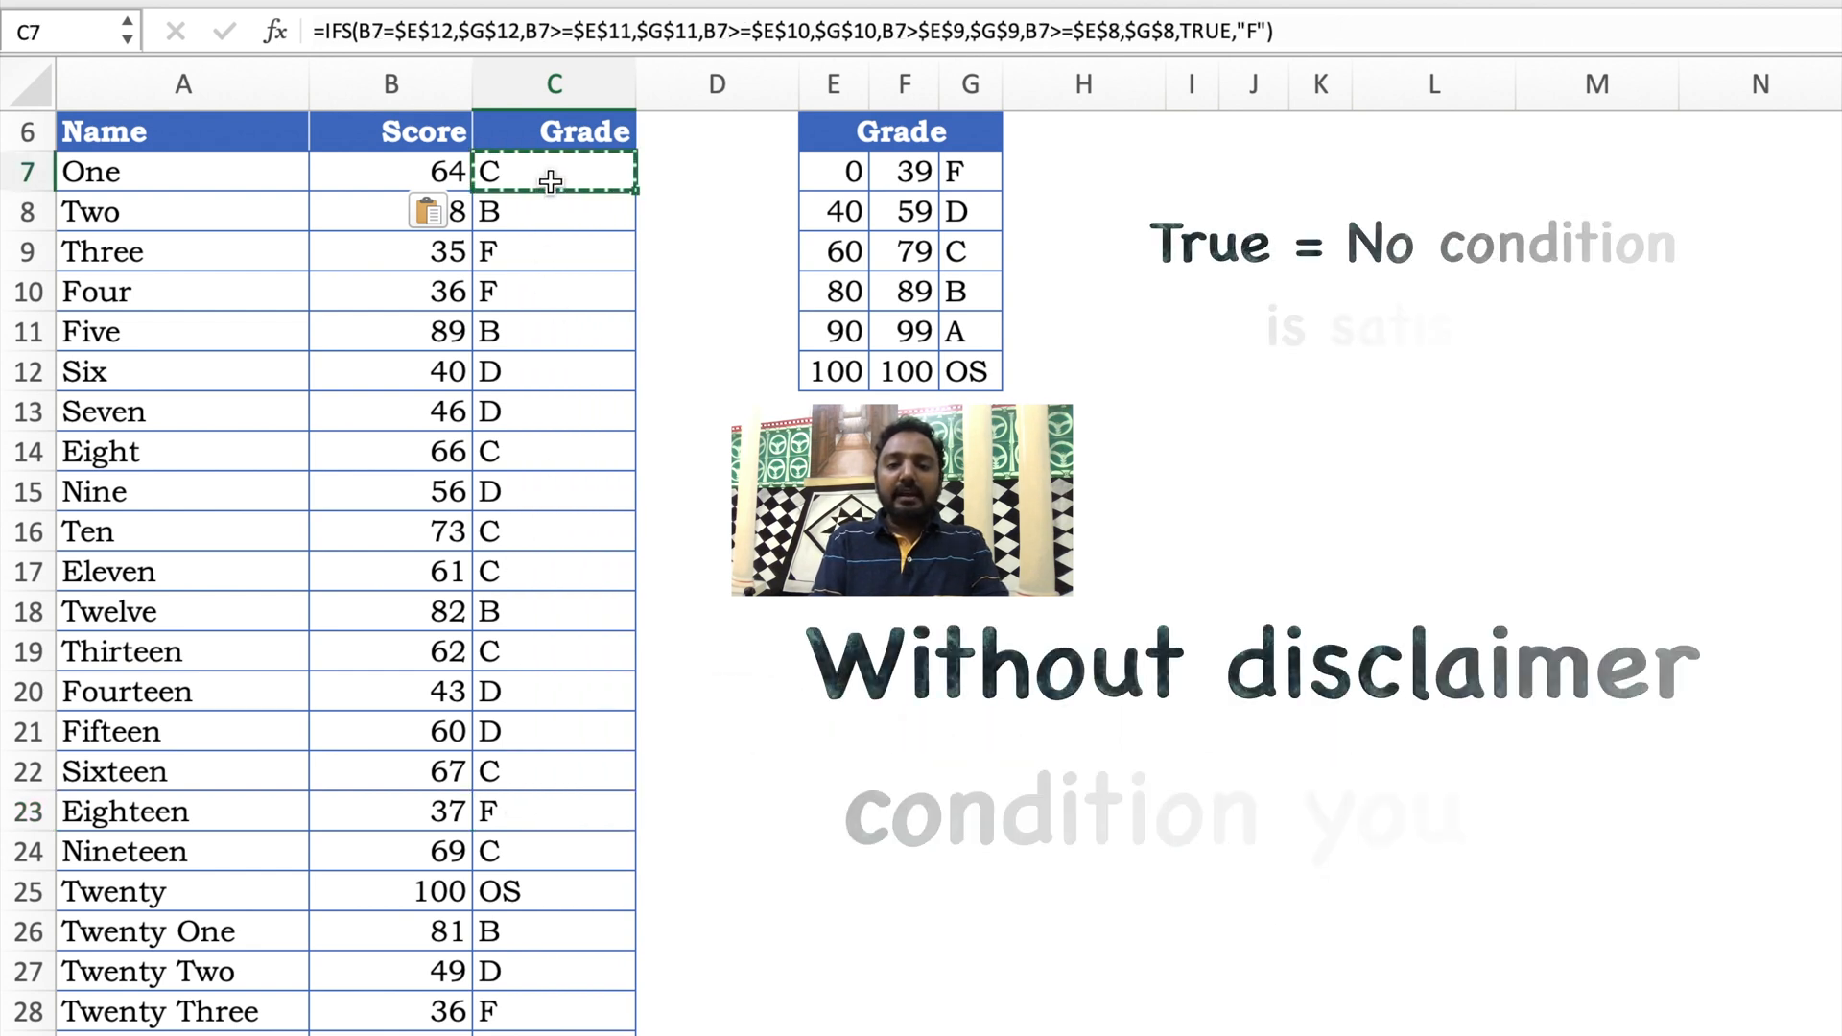
click(1273, 34)
key(Left)
key(shift+Left)
key(shift+Left)
key(shift+Left)
key(shift+Left)
key(shift+Left)
key(shift+Left)
key(shift+Left)
key(shift+Left)
key(shift+Left)
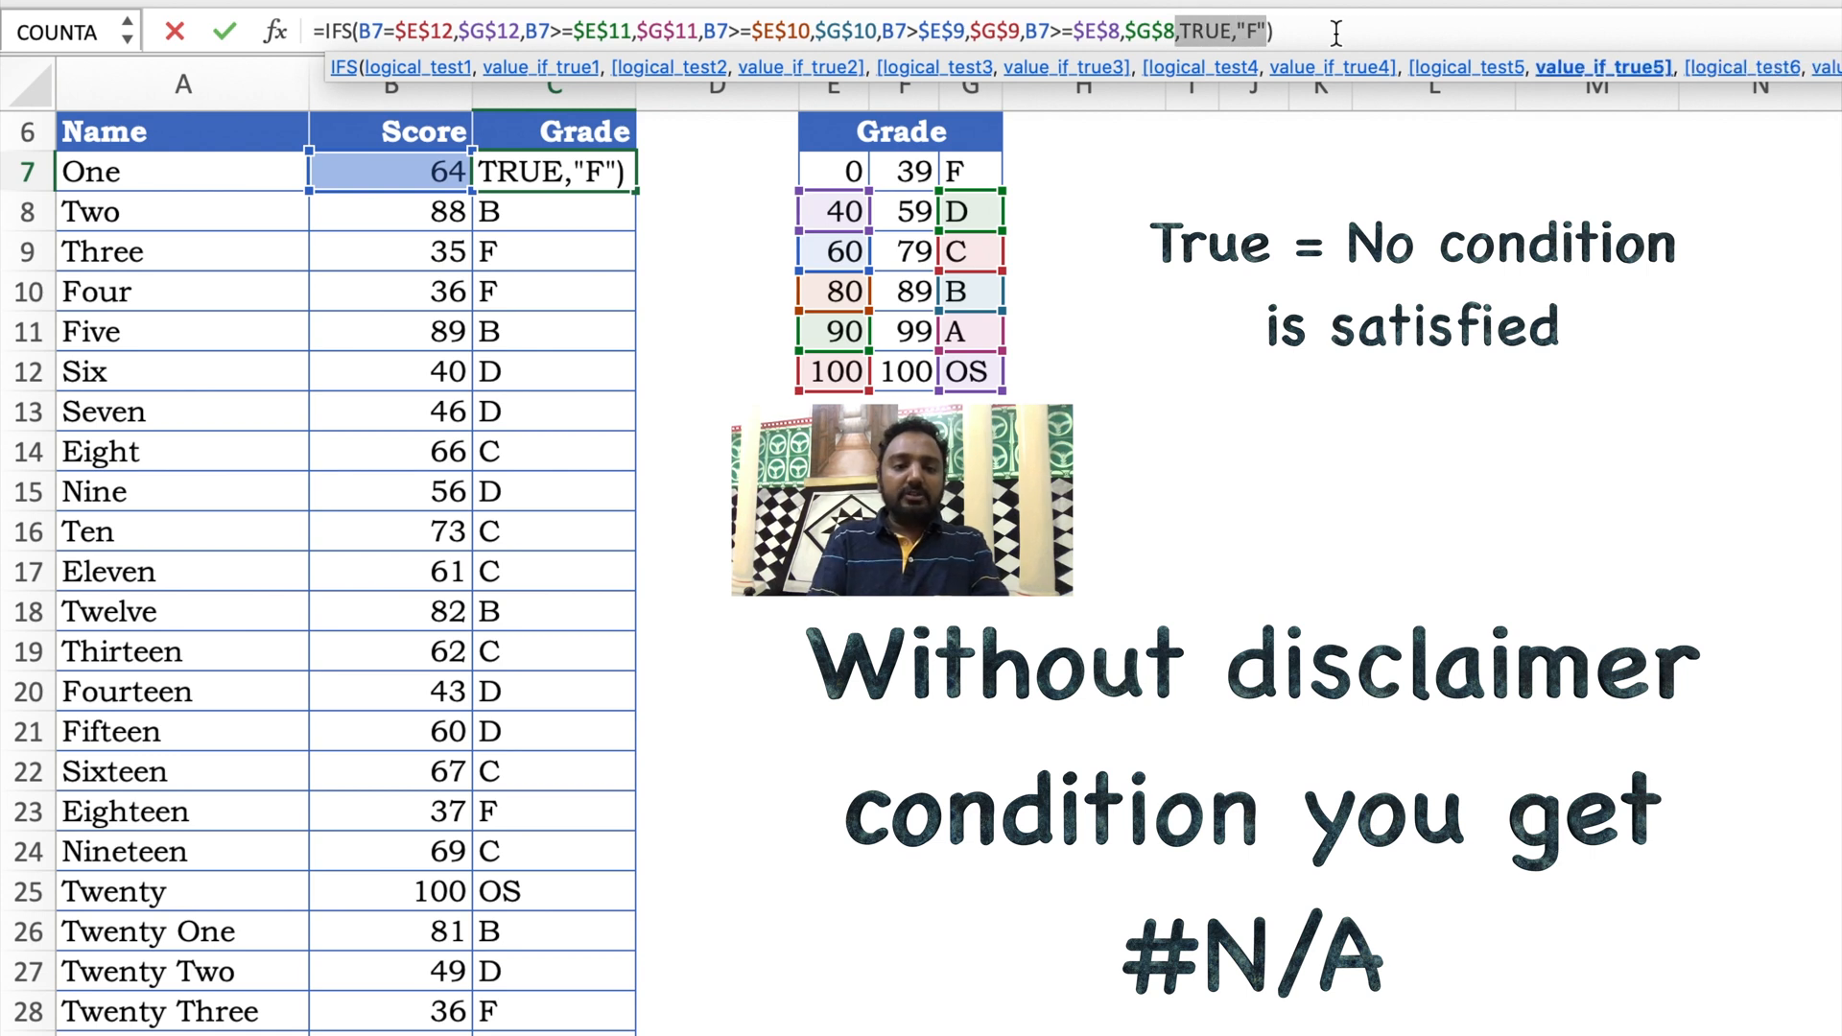
key(BackSpace)
key(Return)
Step: Try C7's shortened formula without the fallback pair on the third student's grade in C9
key(Up)
key(Down)
key(Down)
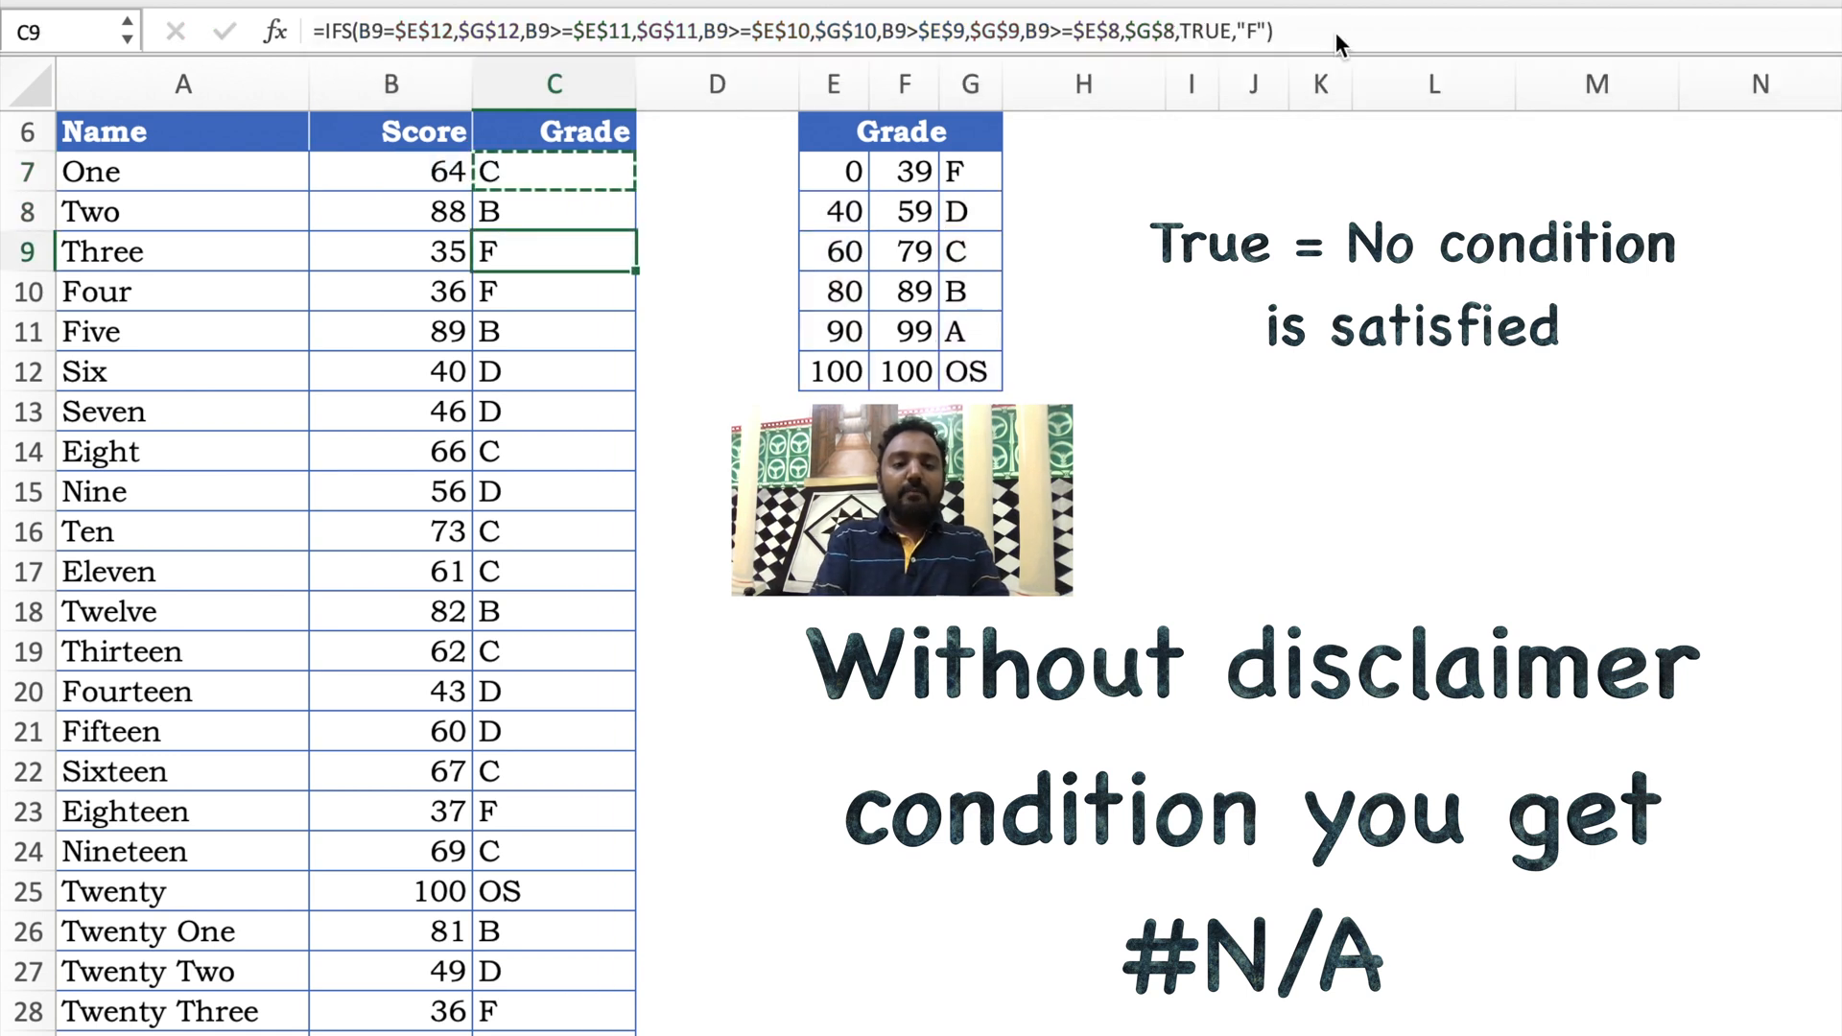
key(ctrl+v)
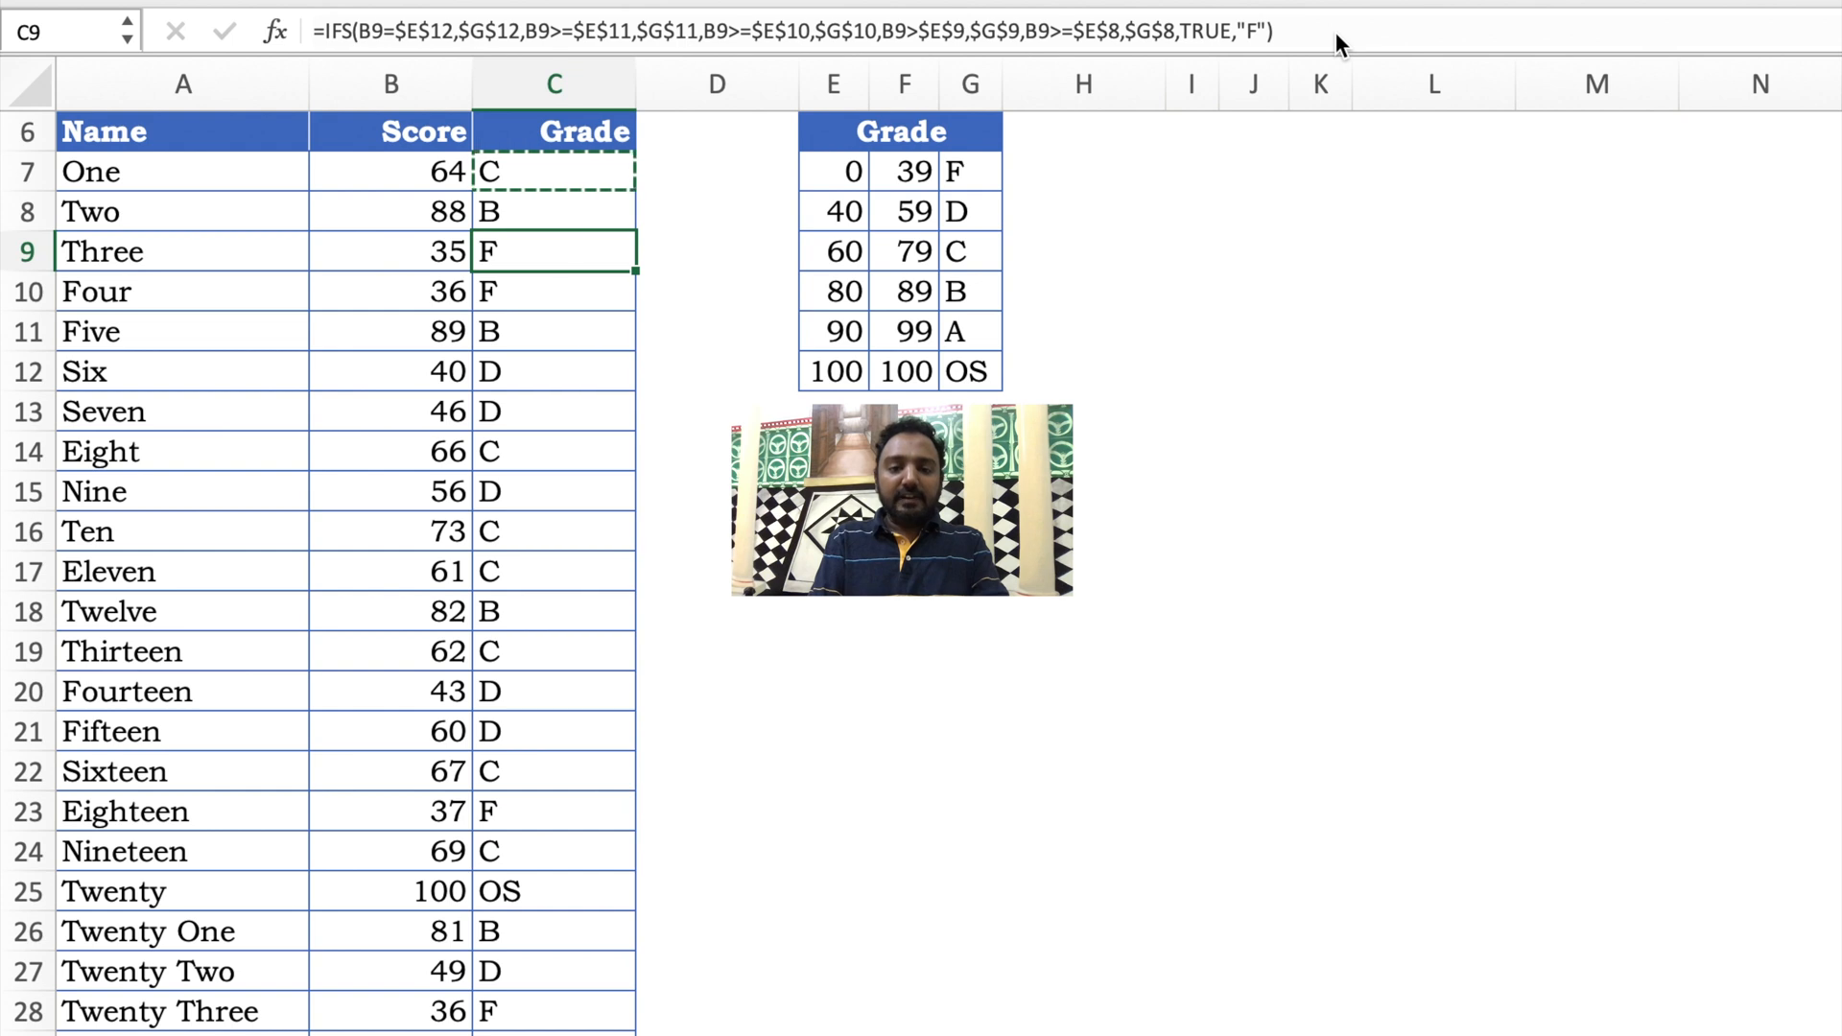
Step: Replace TRUE in C9's formula with the test B7>=$E$7, using an absolute reference to the lowest grade threshold
click(1181, 30)
key(Left)
key(shift+Right)
key(shift+Right)
key(shift+Right)
key(shift+Right)
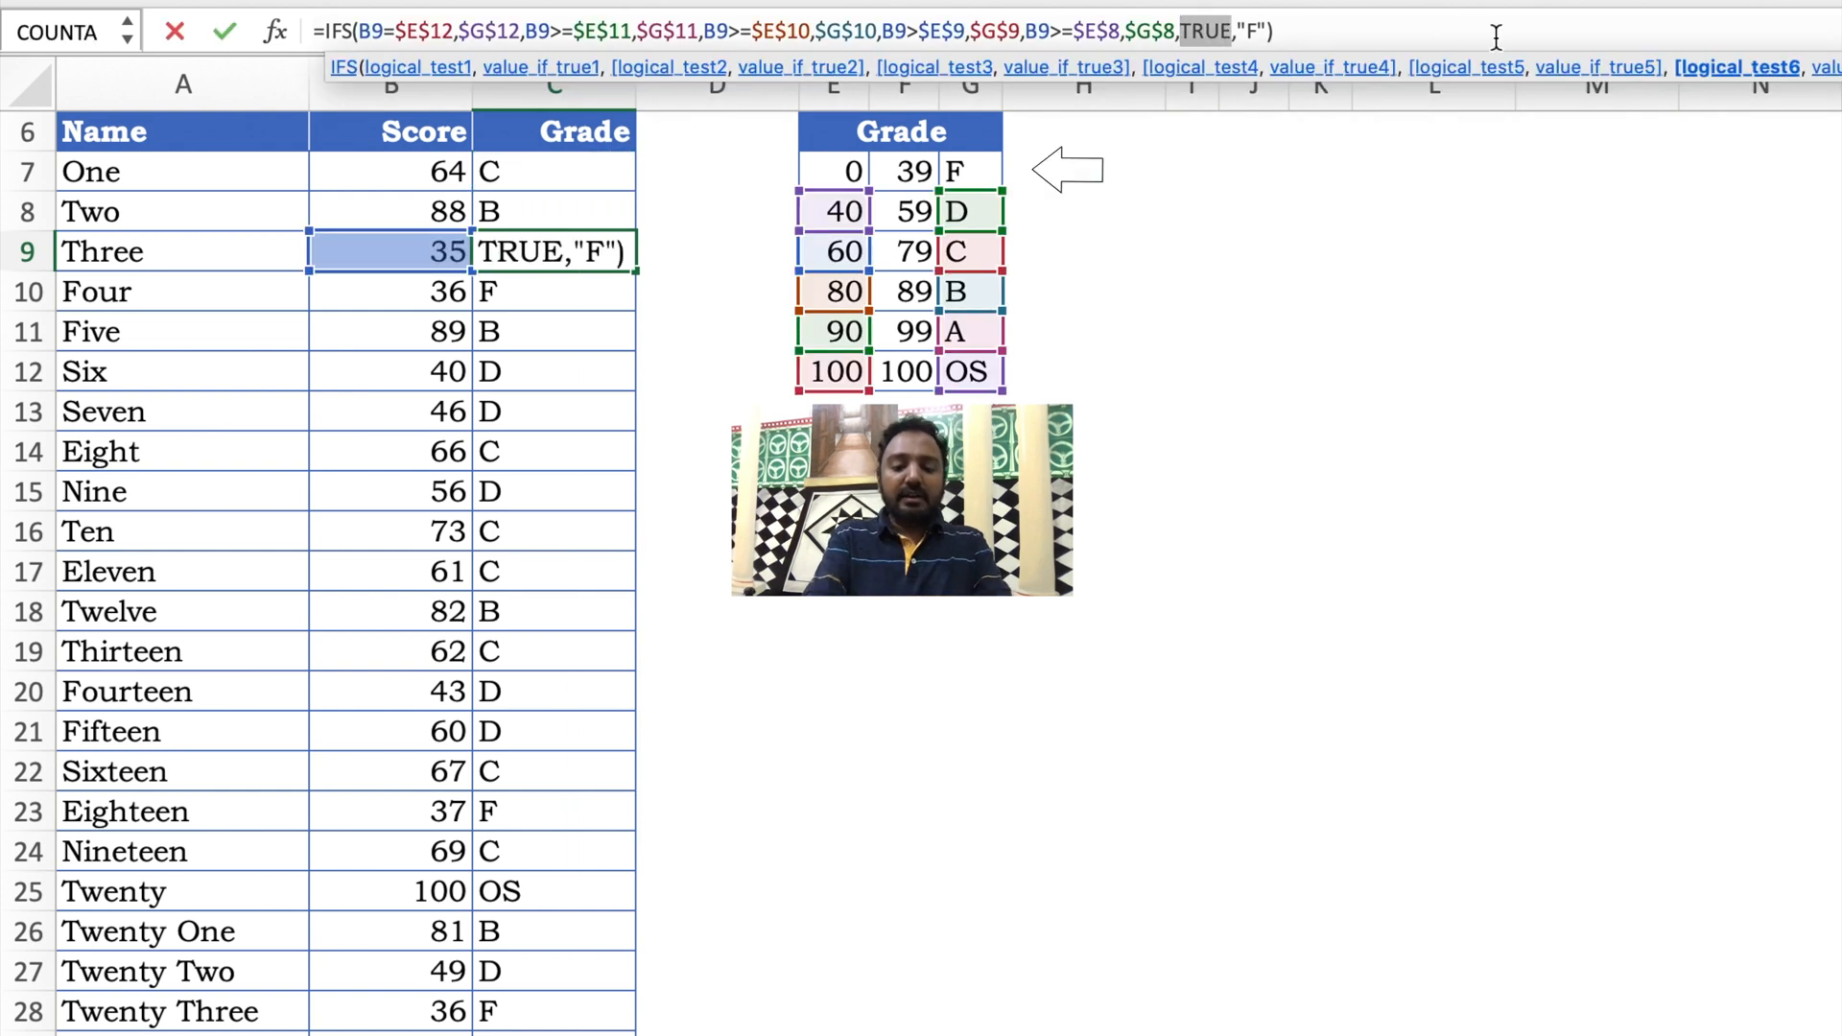
text(B7>=)
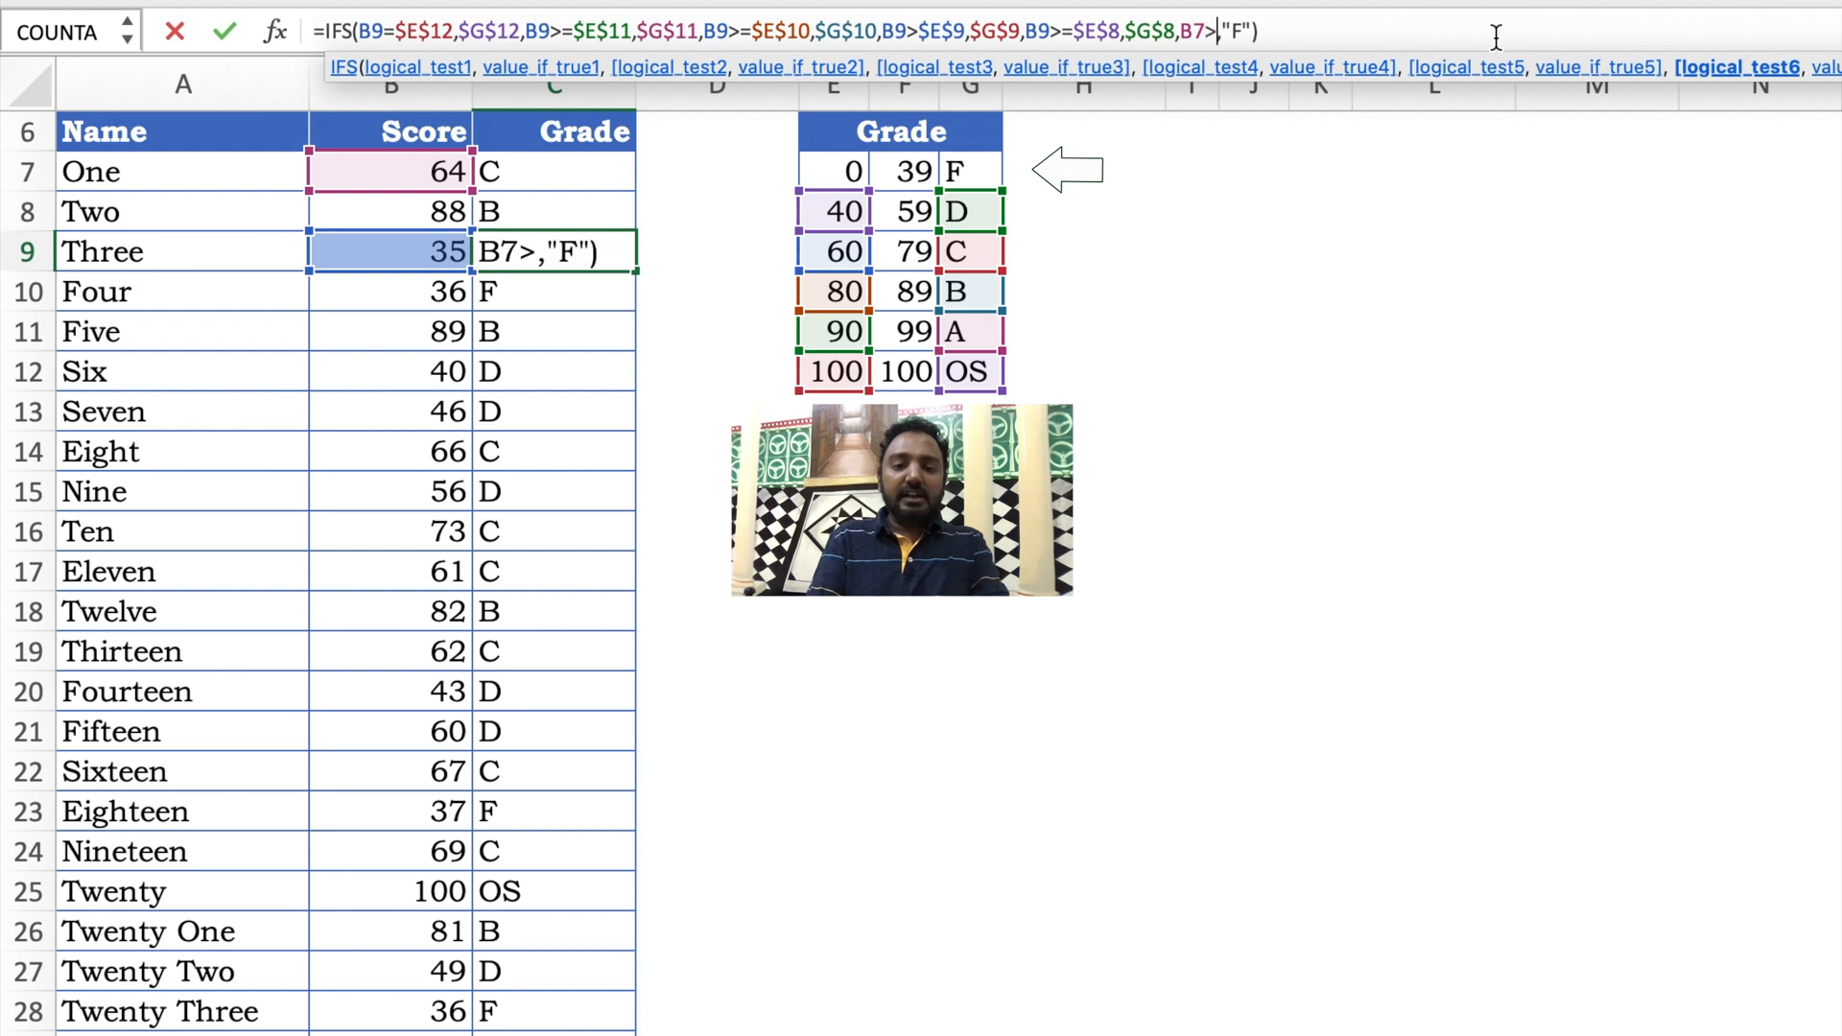
click(850, 172)
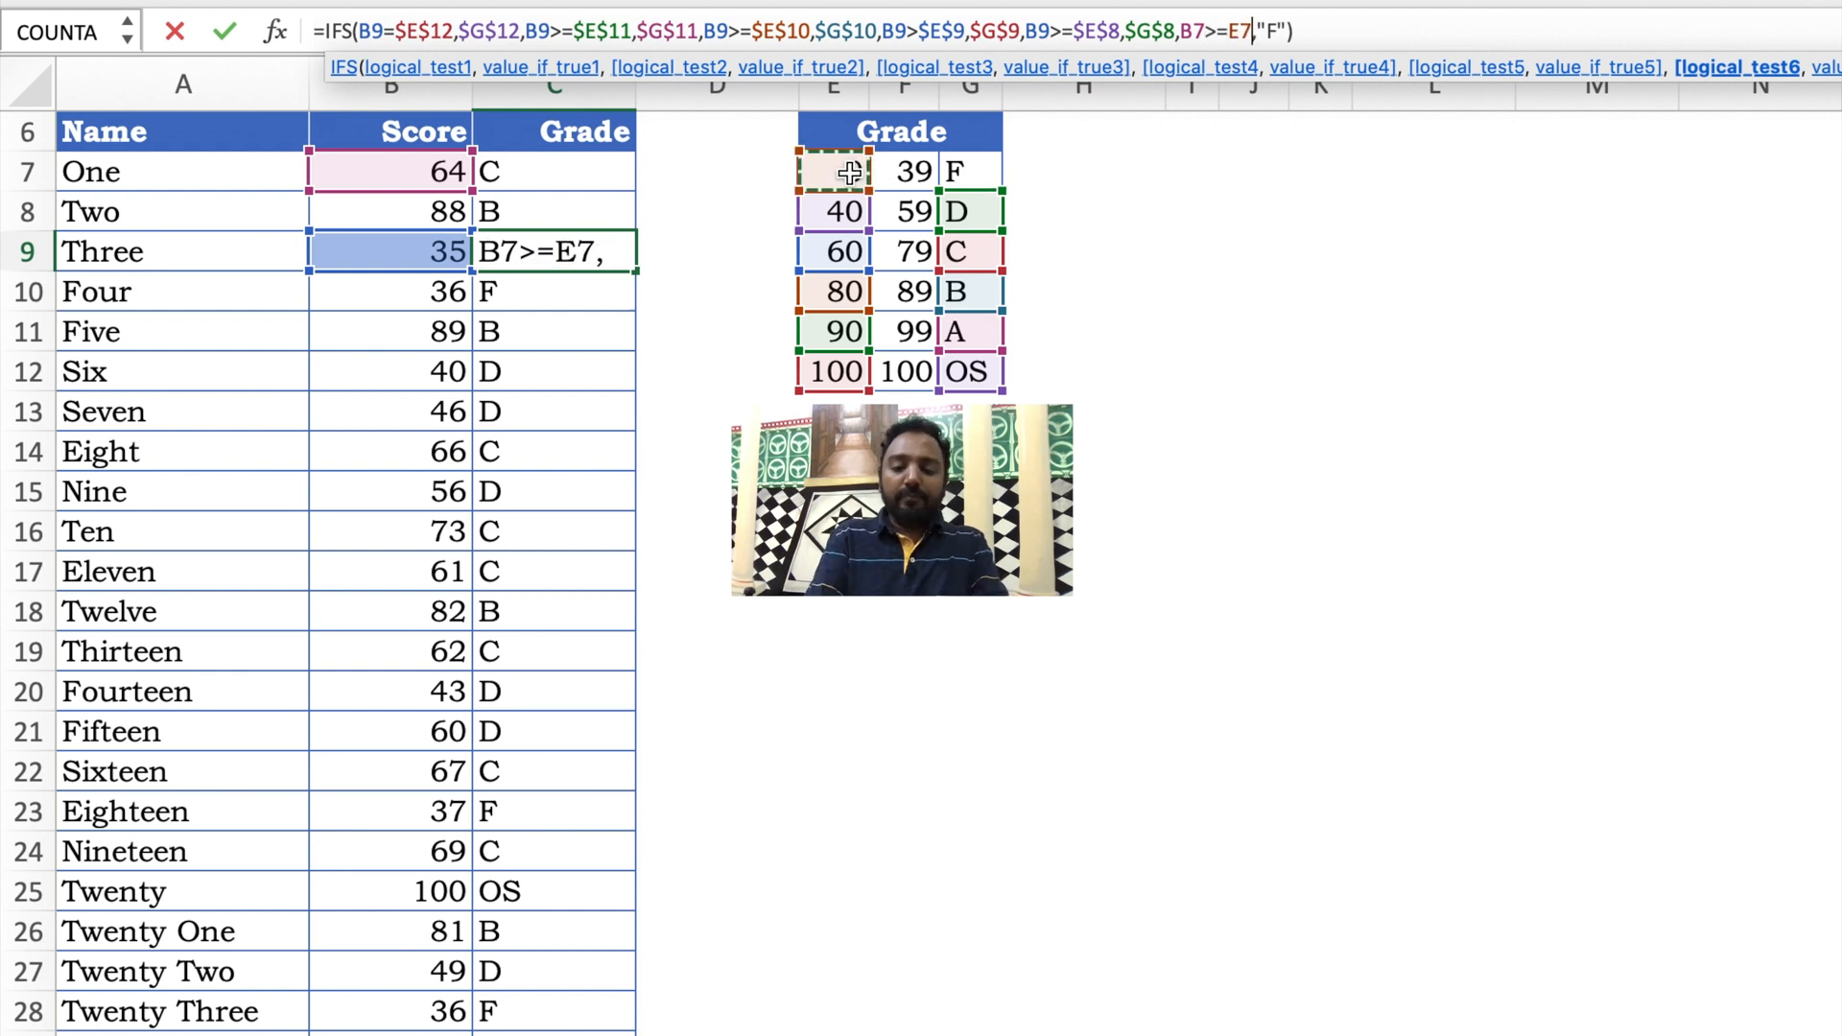
key(F4)
Step: Make C9's sixth test return $G$7 instead of the text "F", and enter the formula
text(,)
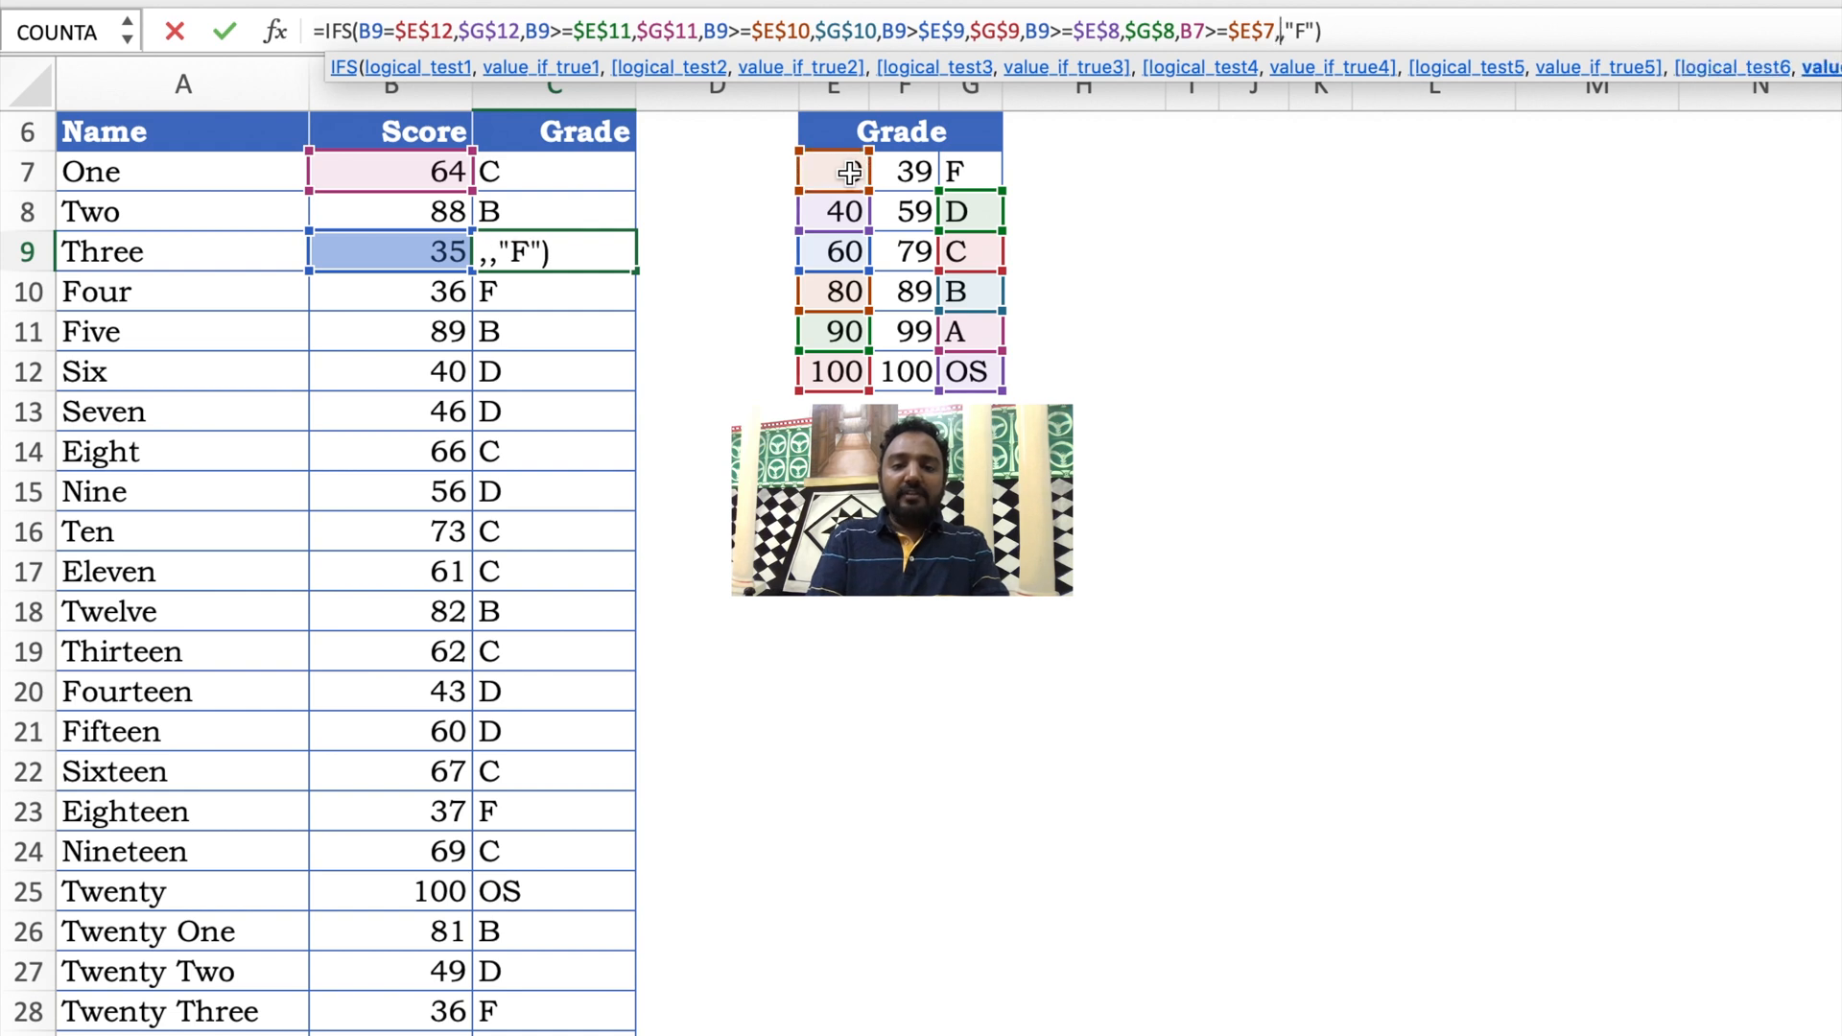
click(982, 170)
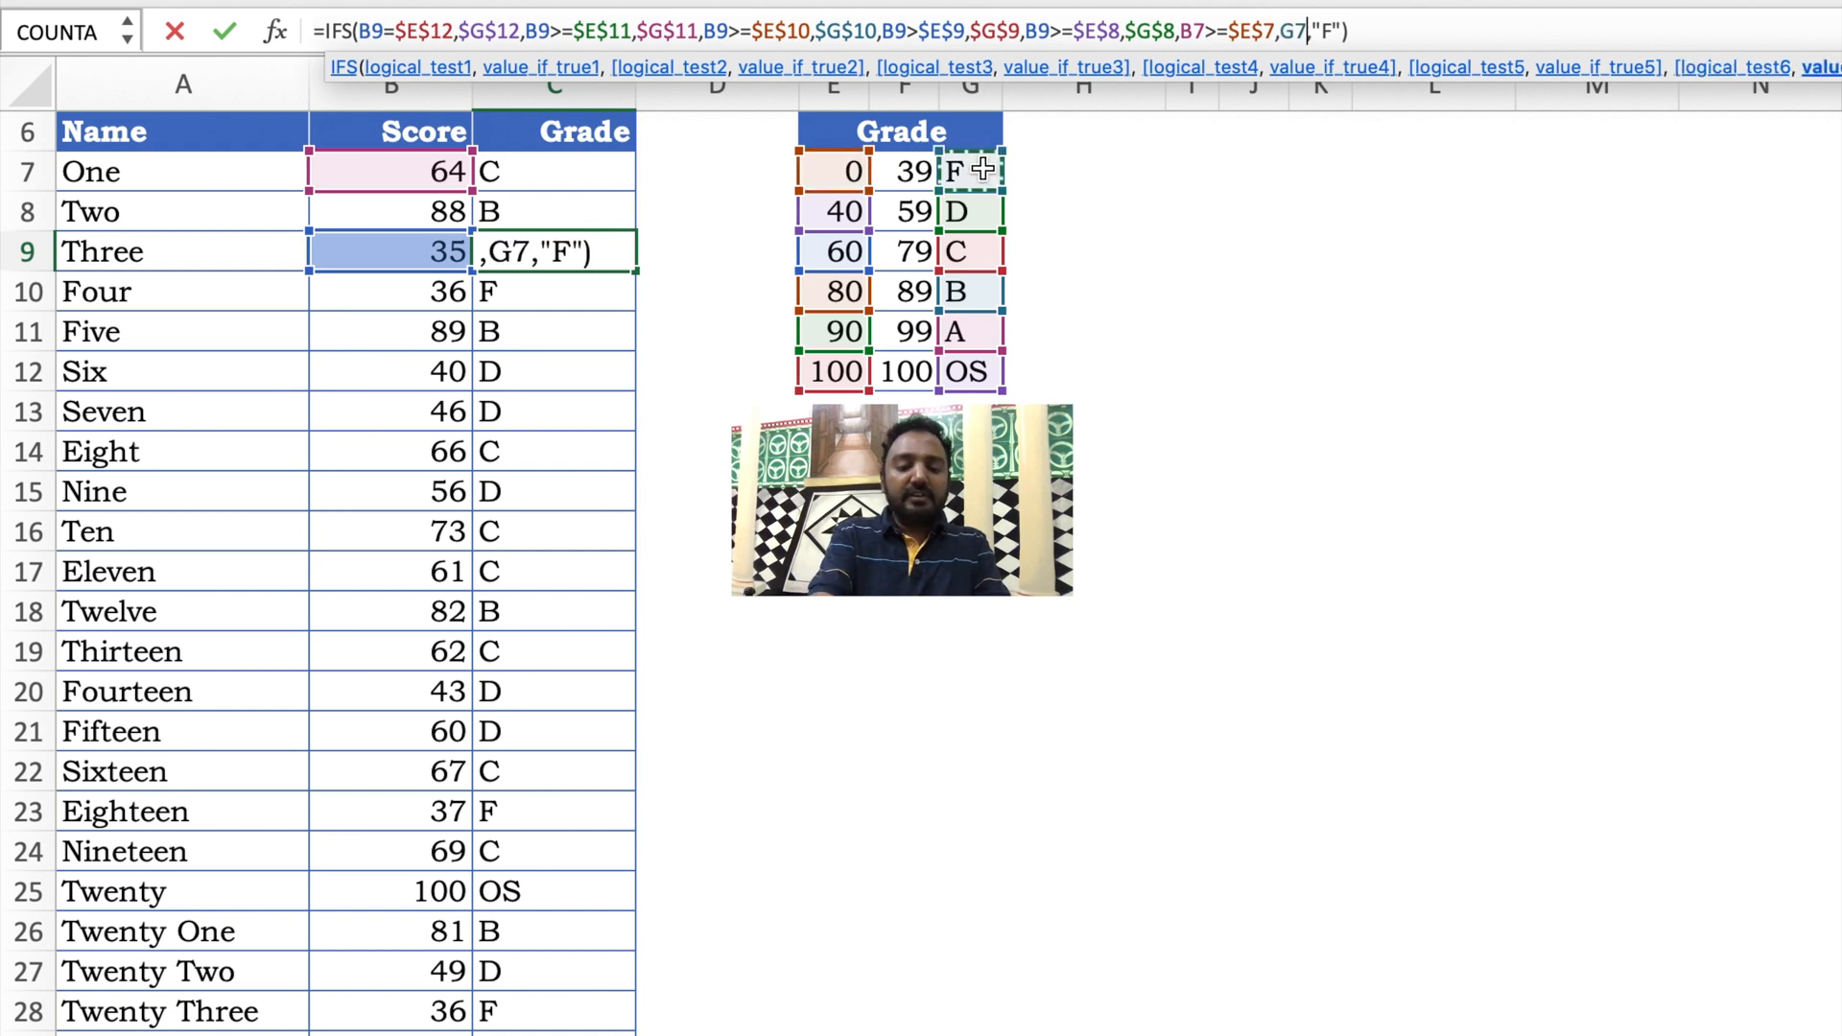
key(F4)
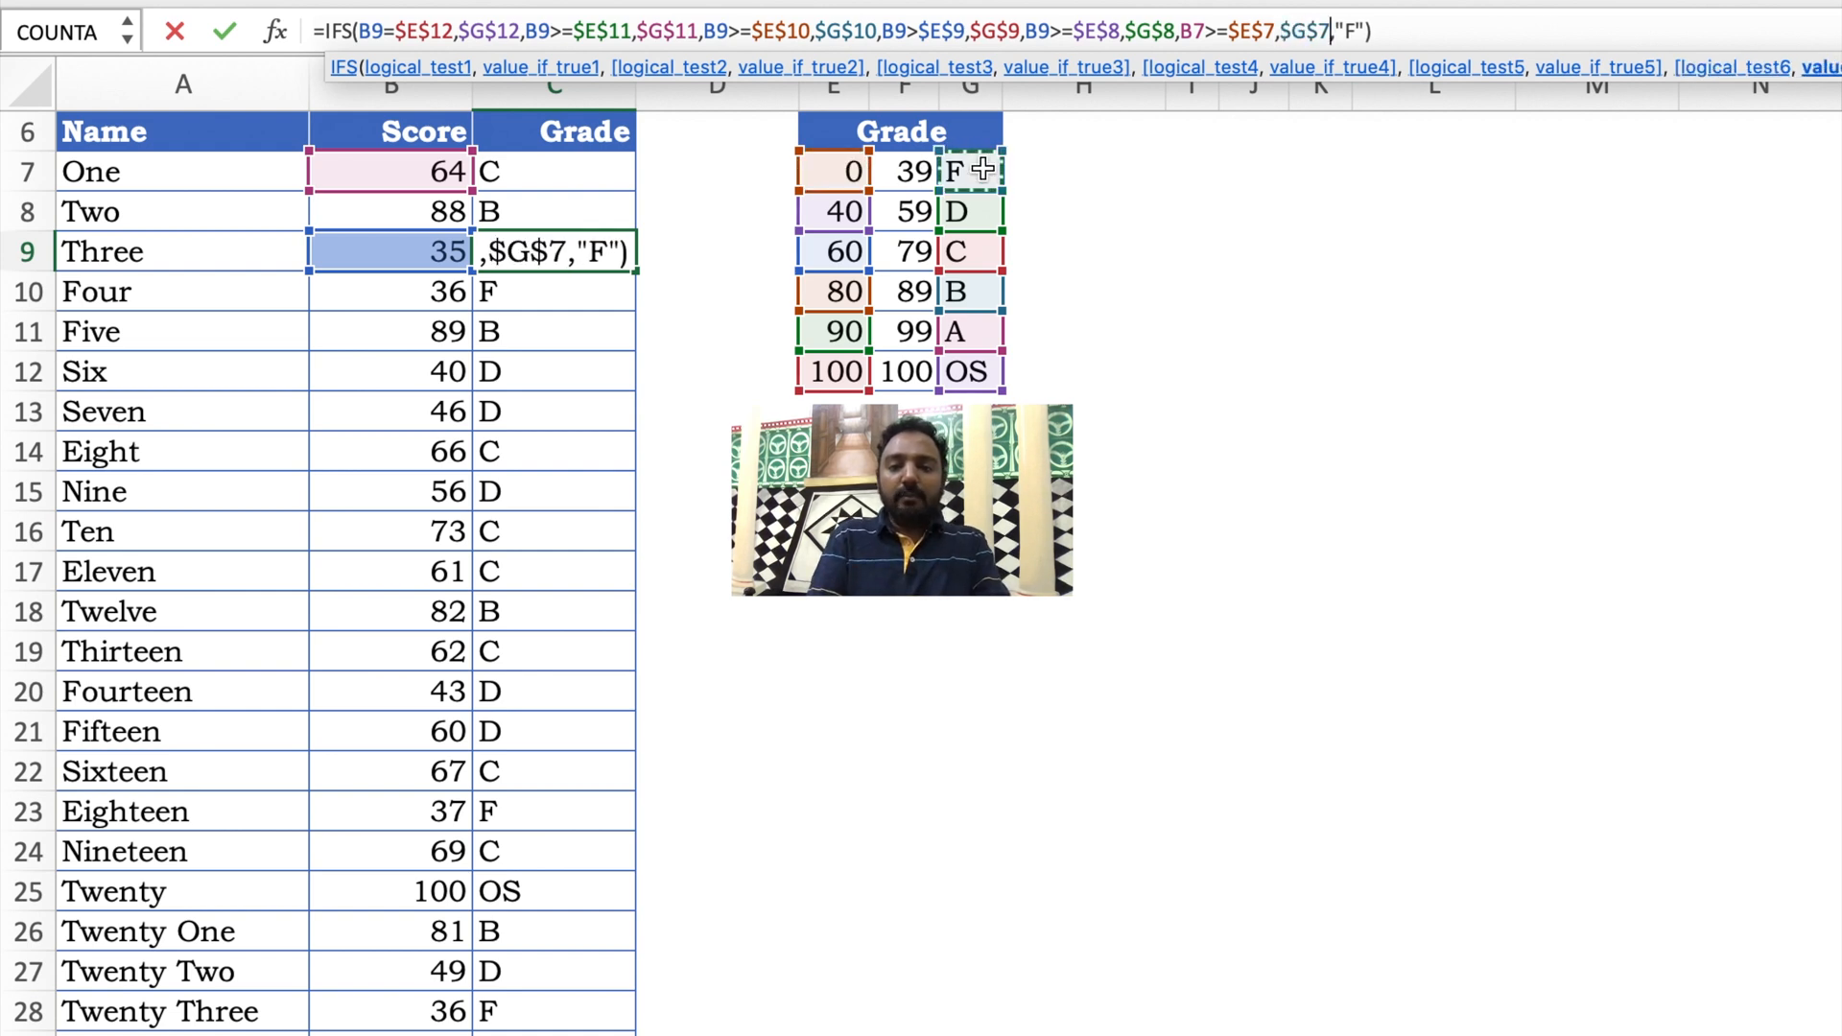
click(1364, 29)
key(BackSpace)
key(BackSpace)
key(BackSpace)
key(BackSpace)
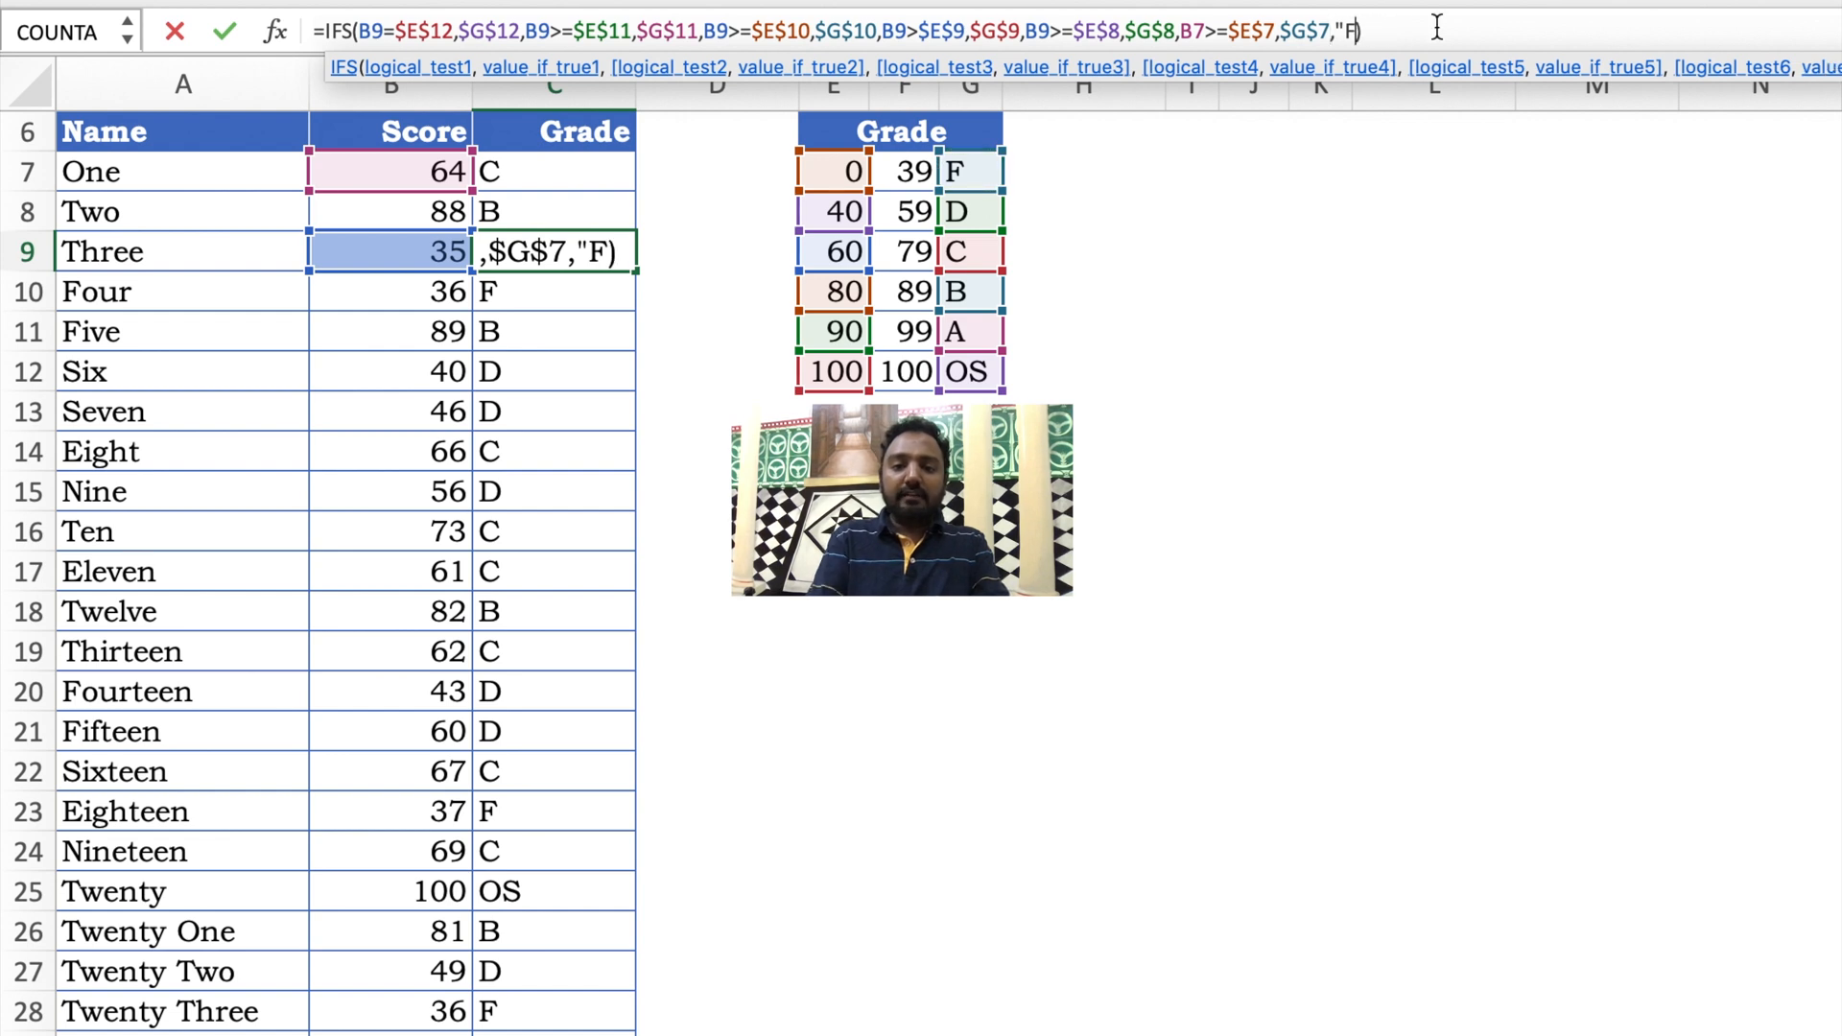
key(Return)
Step: Copy C9's revised formula over the whole Grade column, C7:C45
key(Up)
key(ctrl+c)
key(Up)
key(Up)
key(shift+Down)
key(shift+Down)
key(shift+Down)
key(shift+Down)
key(shift+Down)
key(shift+Down)
key(shift+Down)
key(shift+Down)
key(shift+Down)
key(shift+Down)
key(shift+Down)
key(shift+Down)
key(shift+Down)
key(shift+Down)
key(shift+Down)
key(shift+Down)
key(shift+Down)
key(shift+Down)
key(shift+Down)
key(shift+Down)
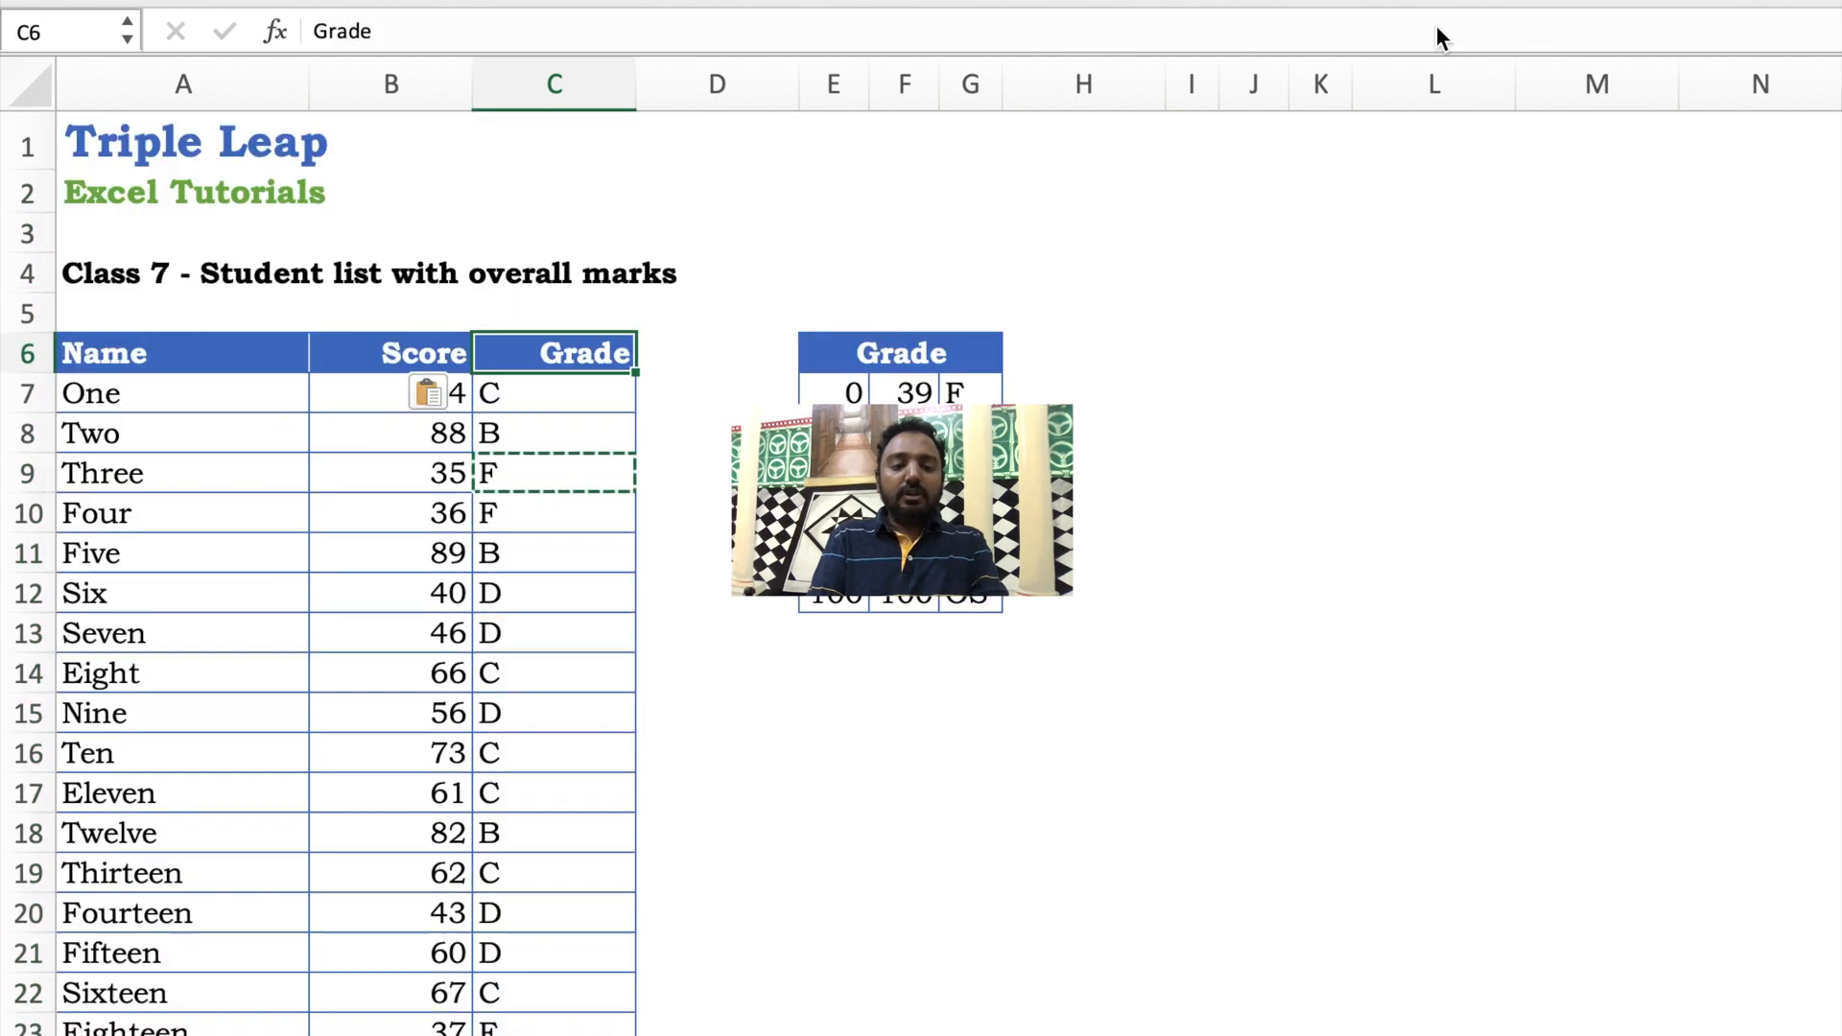
Step: Check the pasted formulas at the end and start of the Grade column, in C45 and C7
key(Down)
key(Down)
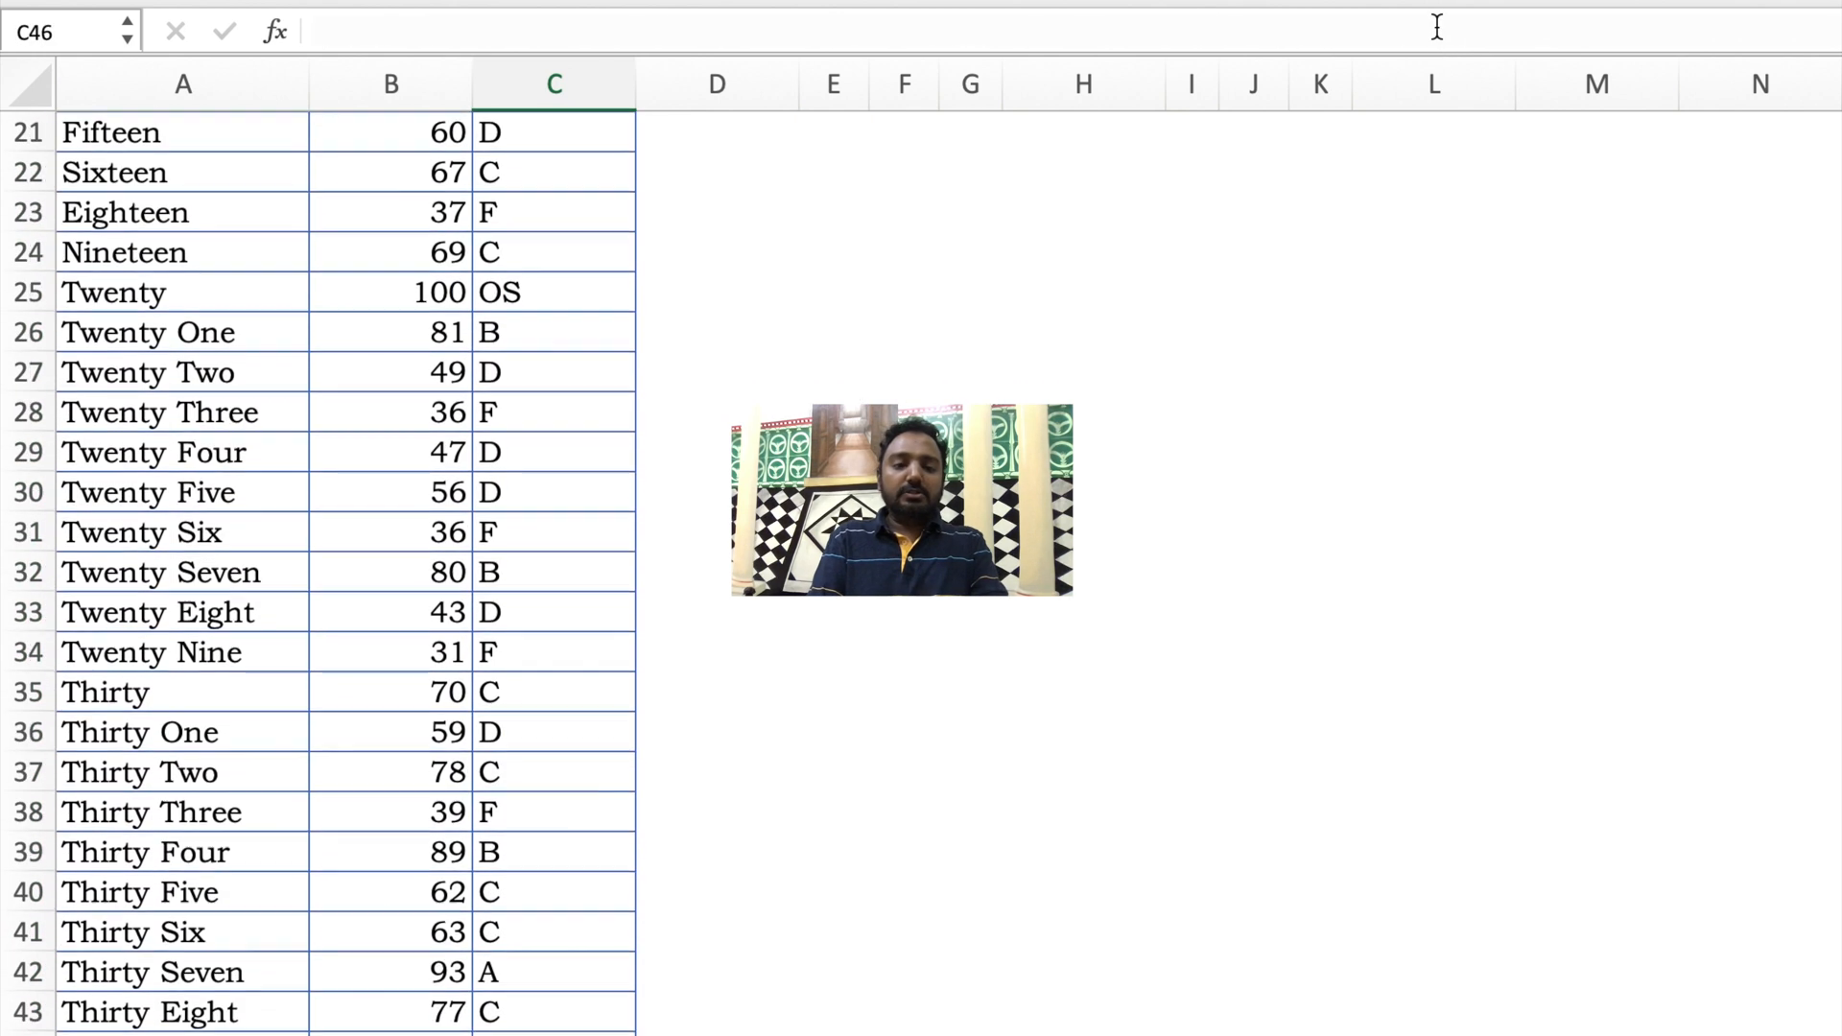
key(Up)
key(Up)
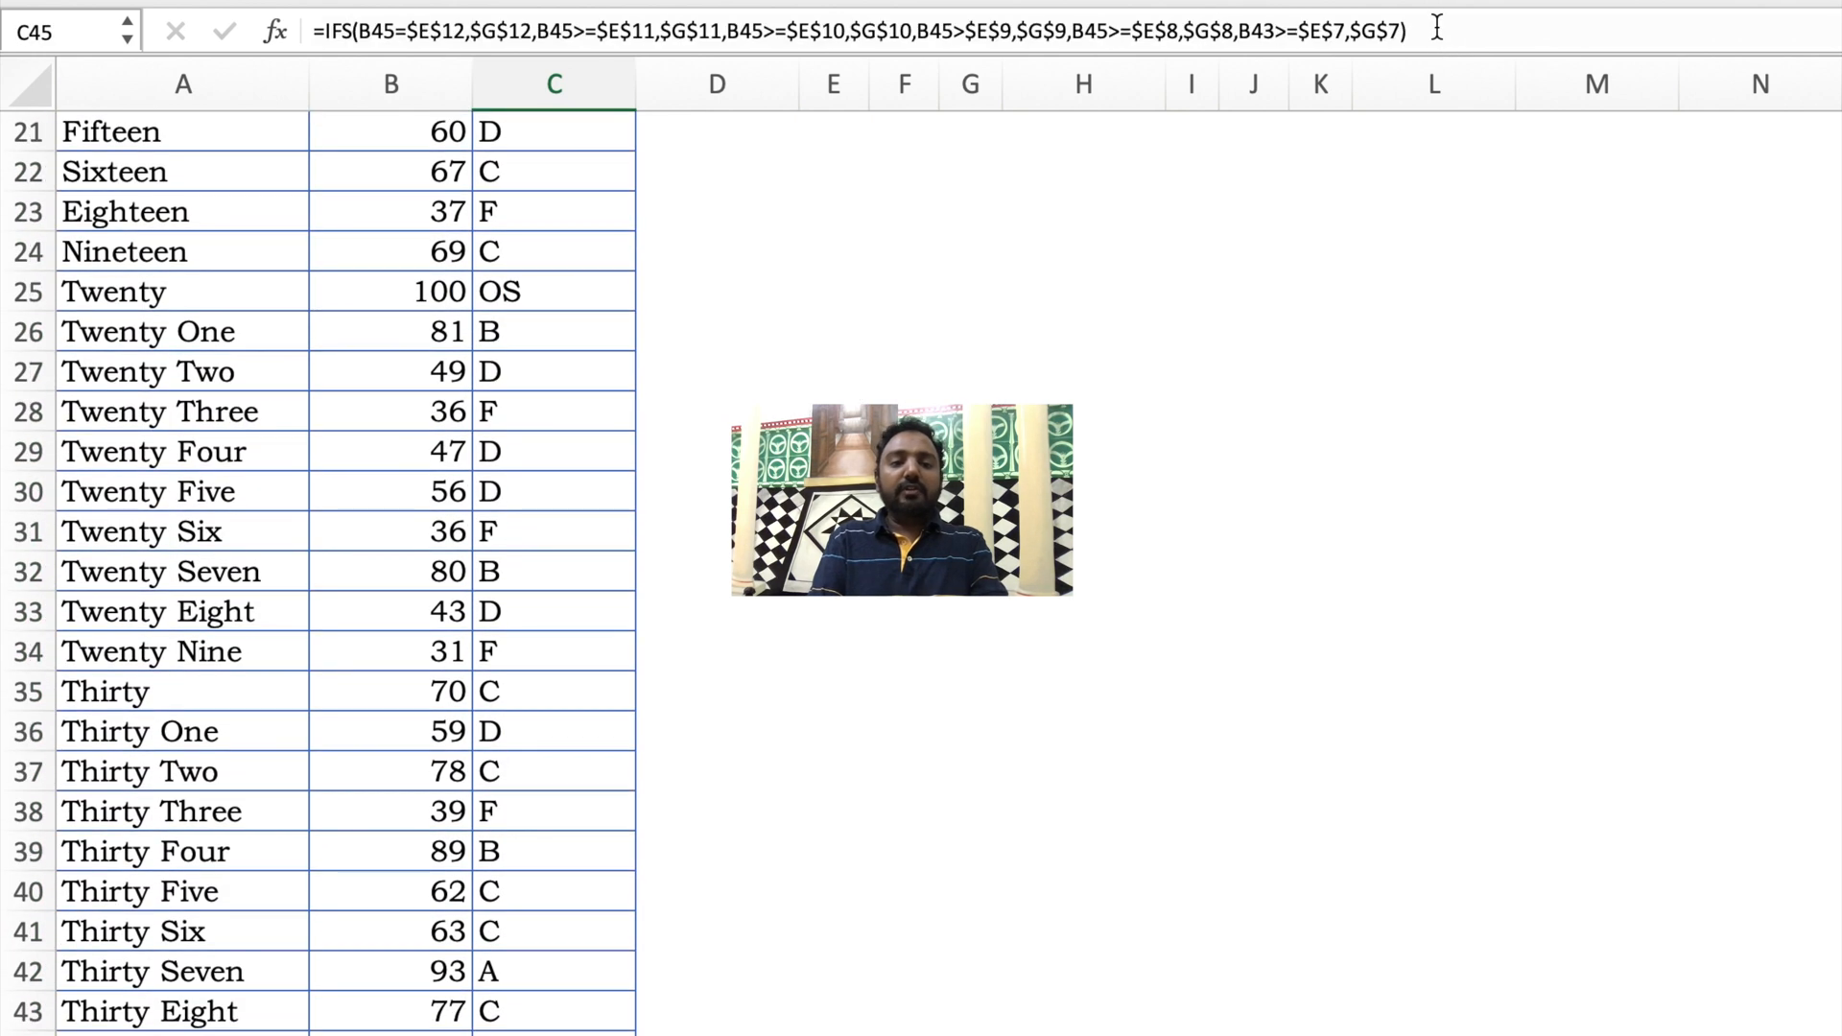
key(super+Up)
key(Down)
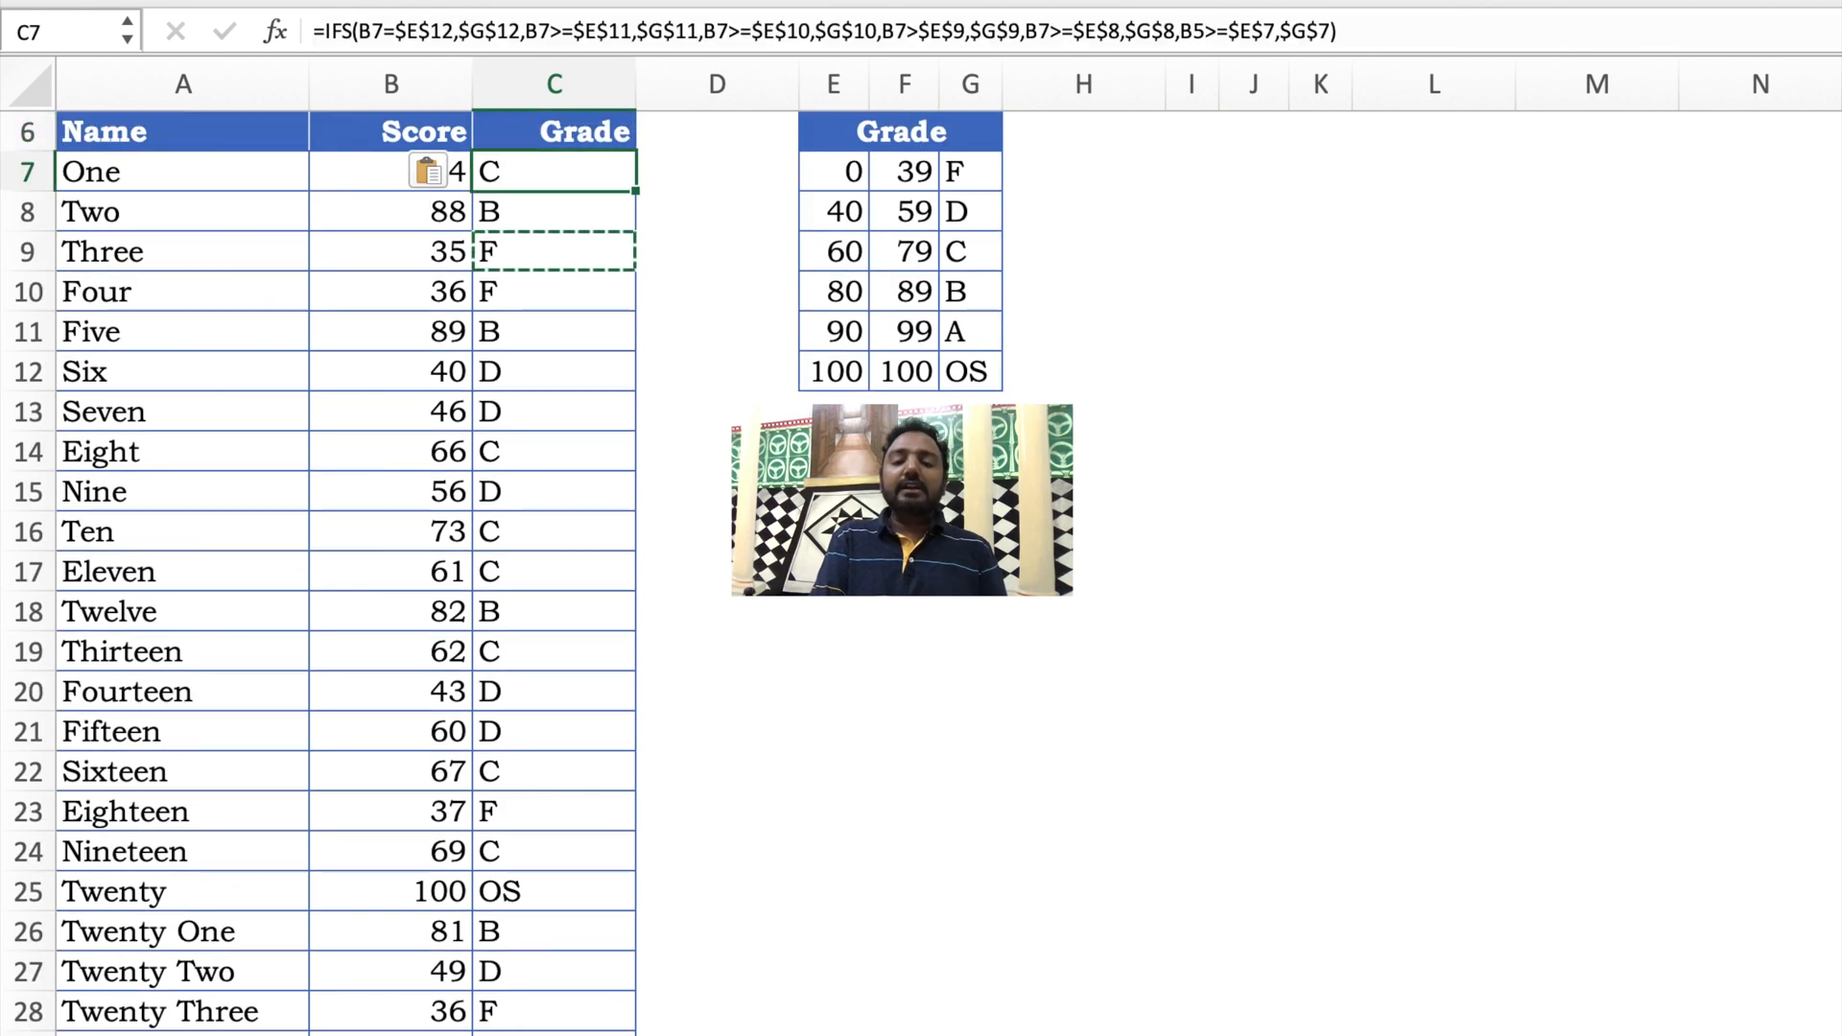